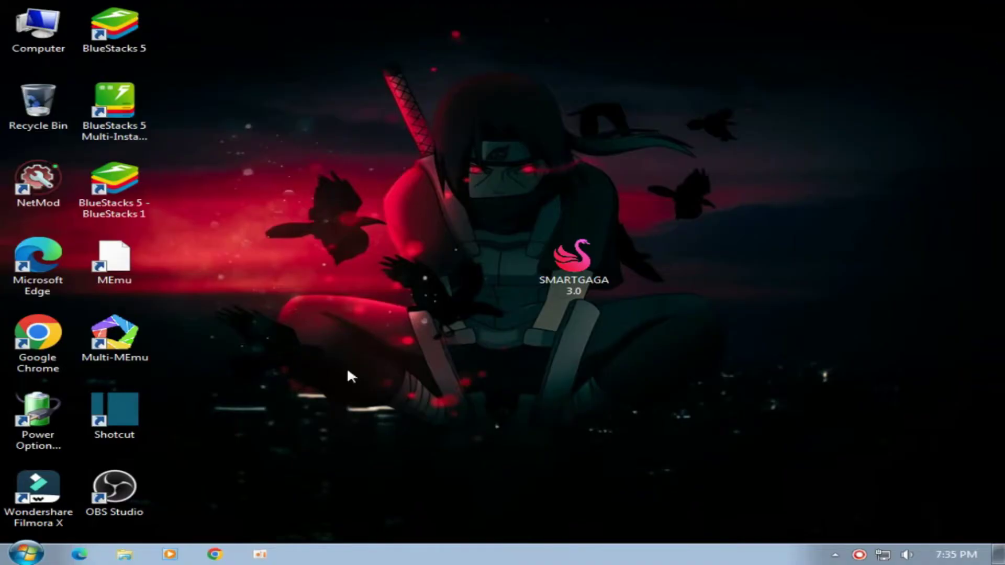
- Open the Windows Prefetch folder by running the command prefetch from the Run dialog
key("super+r")
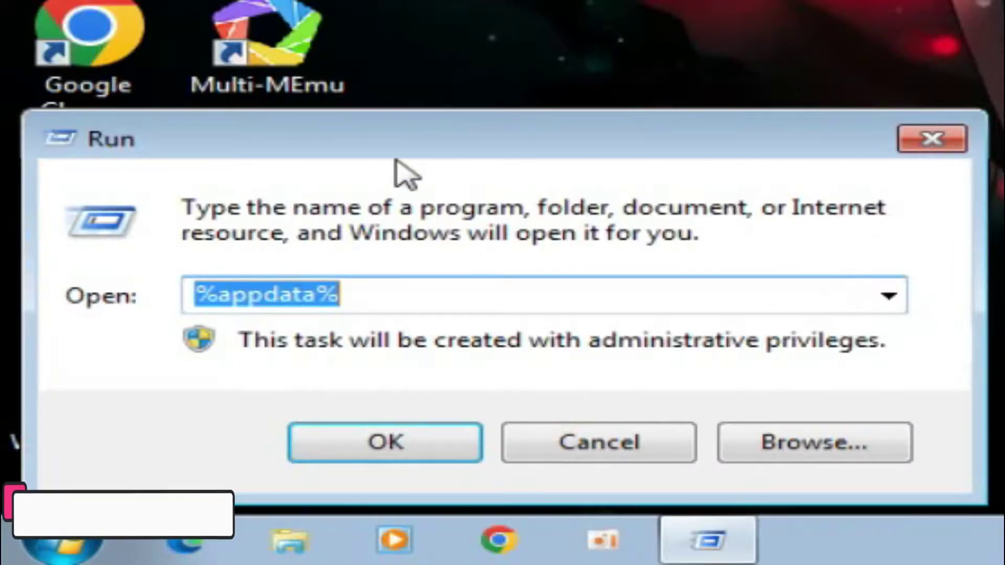
type("pre")
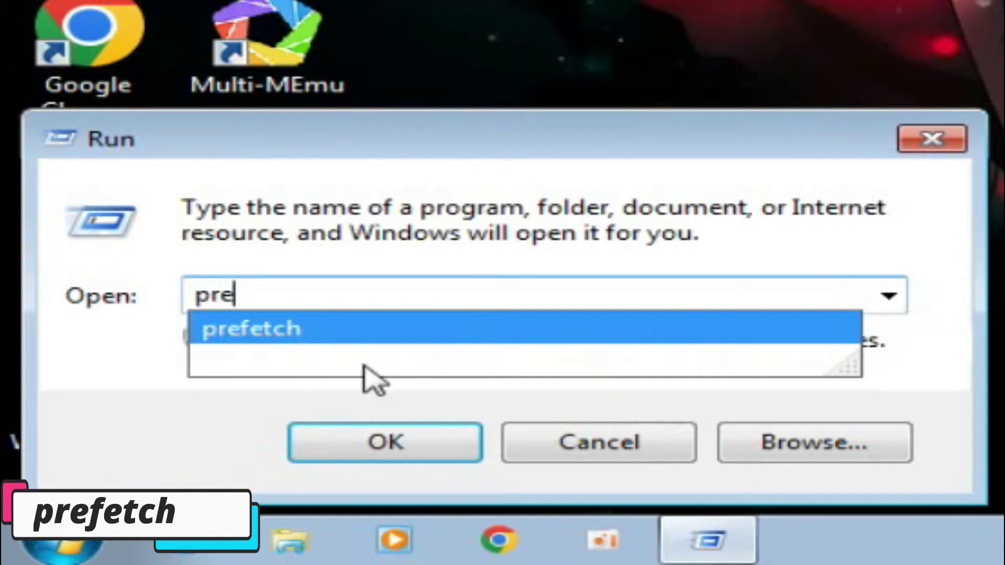
left_click(340, 327)
left_click(335, 293)
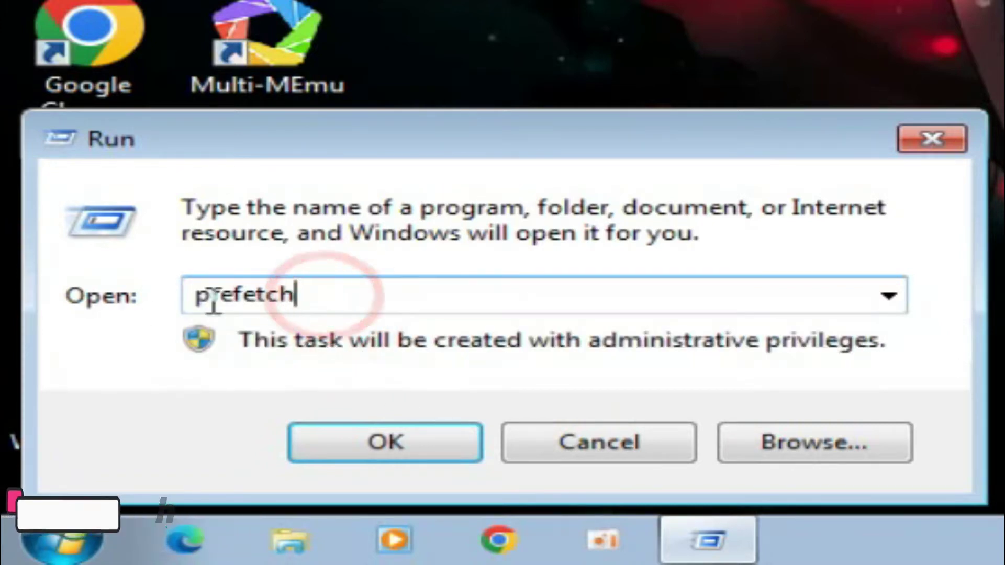
left_click(336, 460)
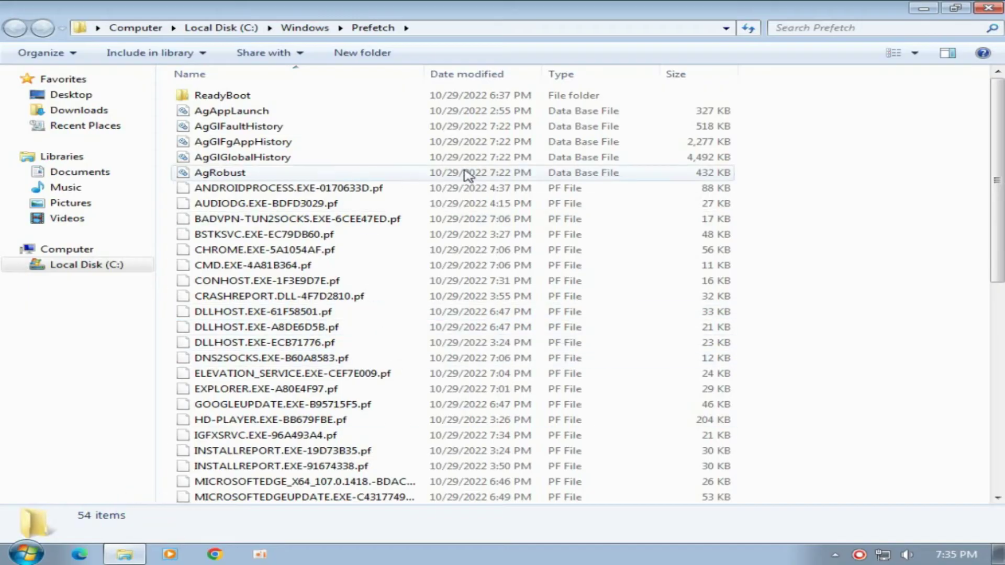
- Move all items in the Prefetch folder to the Recycle Bin and close the folder window
left_click_drag(175, 102, 393, 529)
scroll(365, 364, "up", 9)
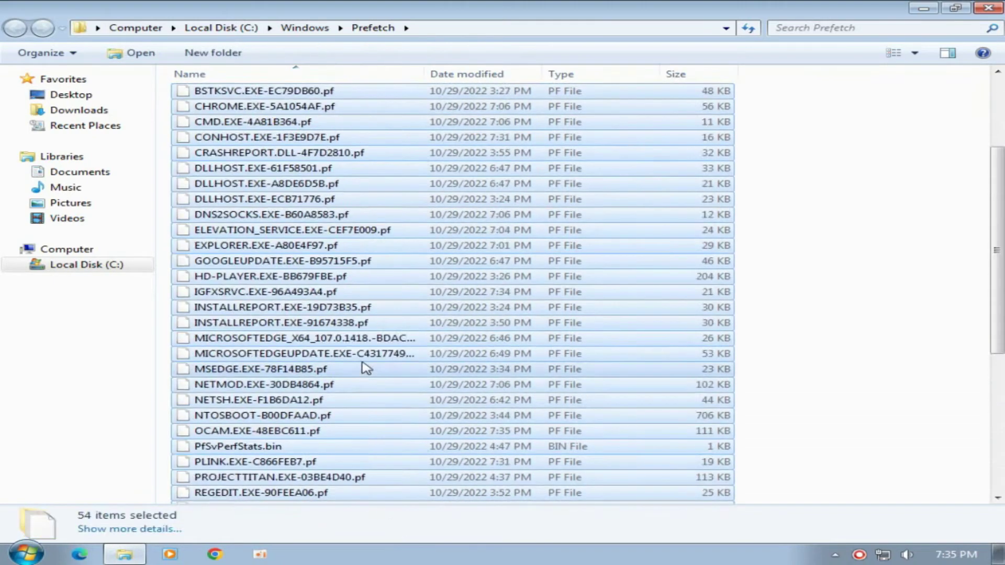
scroll(260, 162, "down", 5)
scroll(260, 162, "up", 6)
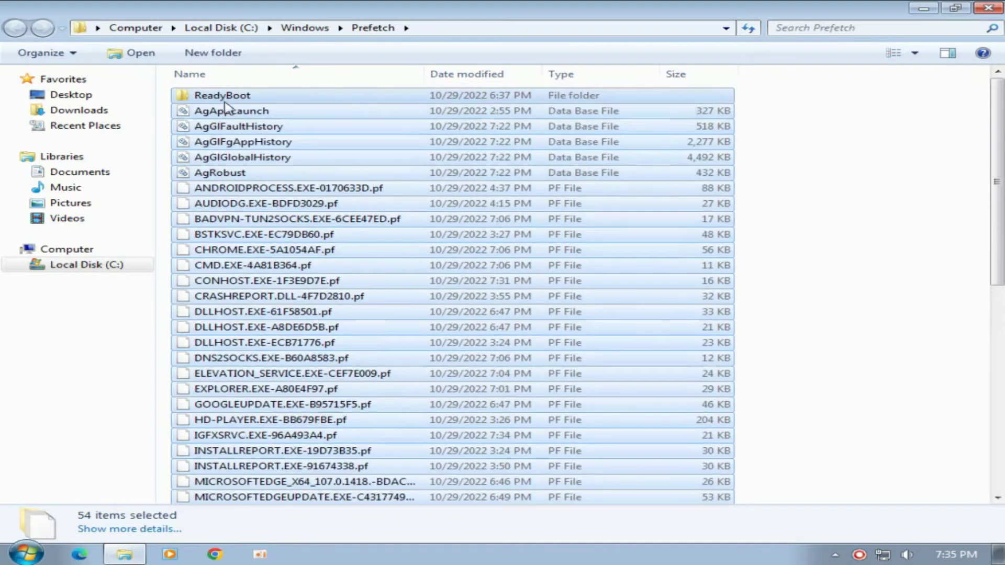
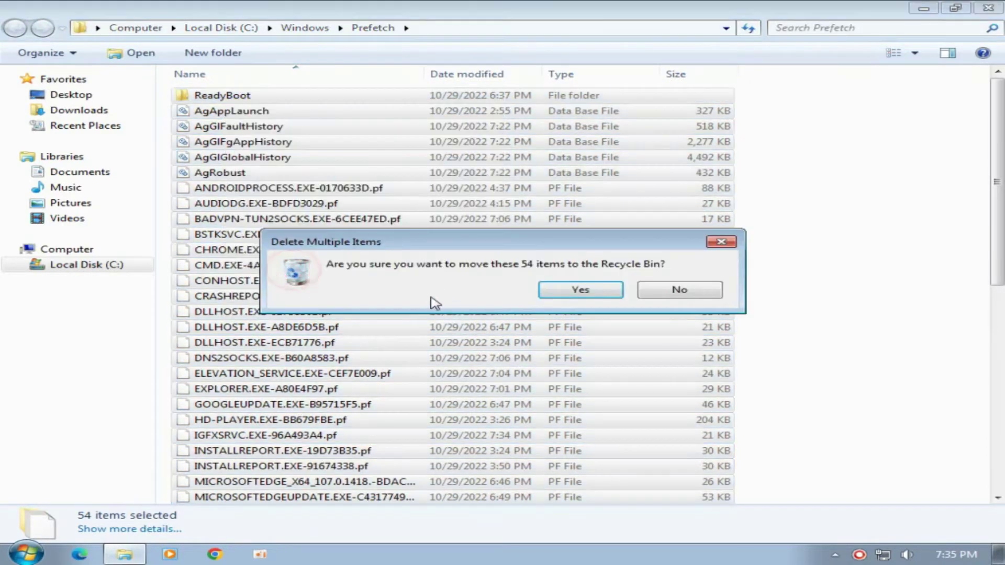
left_click(581, 292)
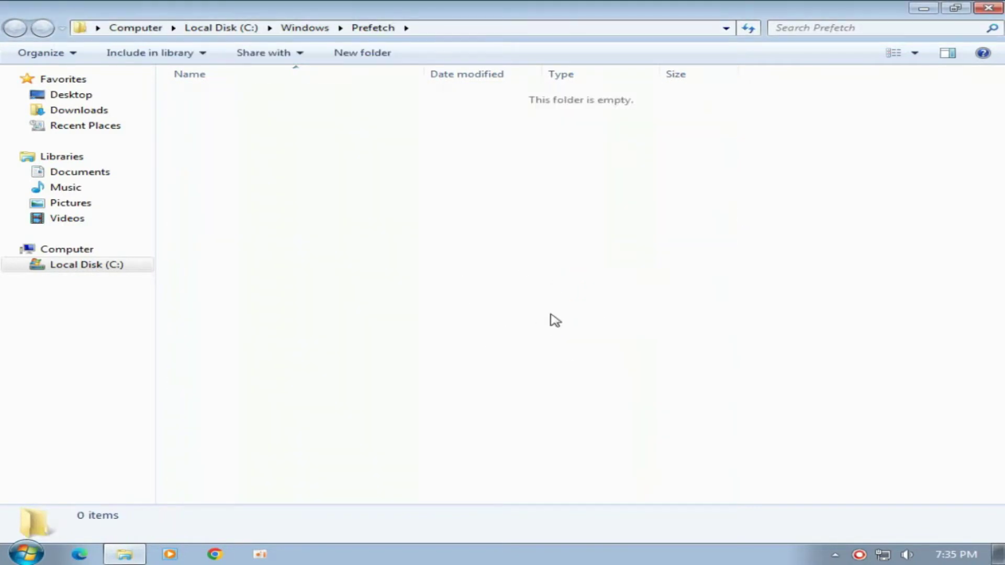
left_click(988, 7)
- Open the AppData Roaming folder by running %appdata% from the Run dialog
key("super+r")
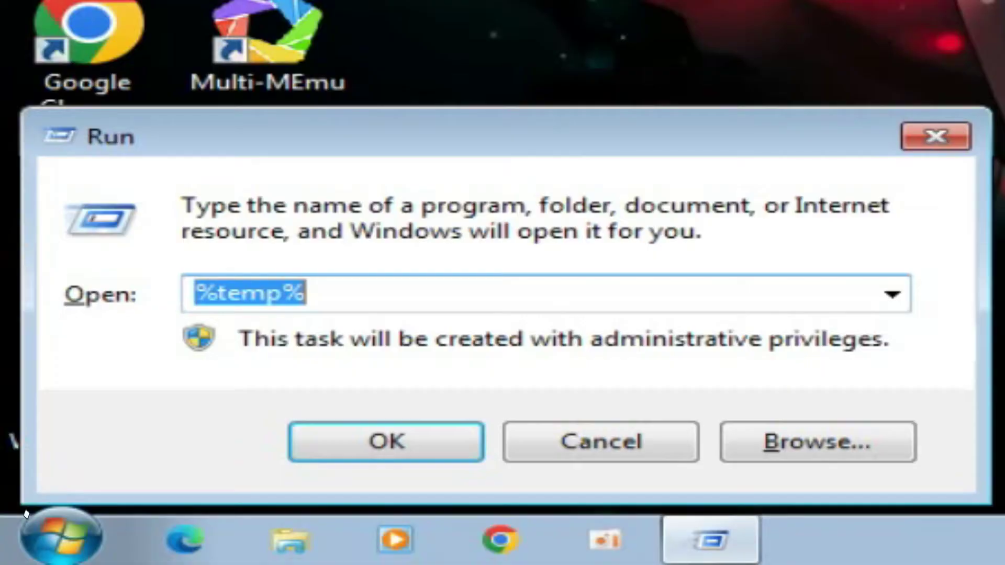
type("%")
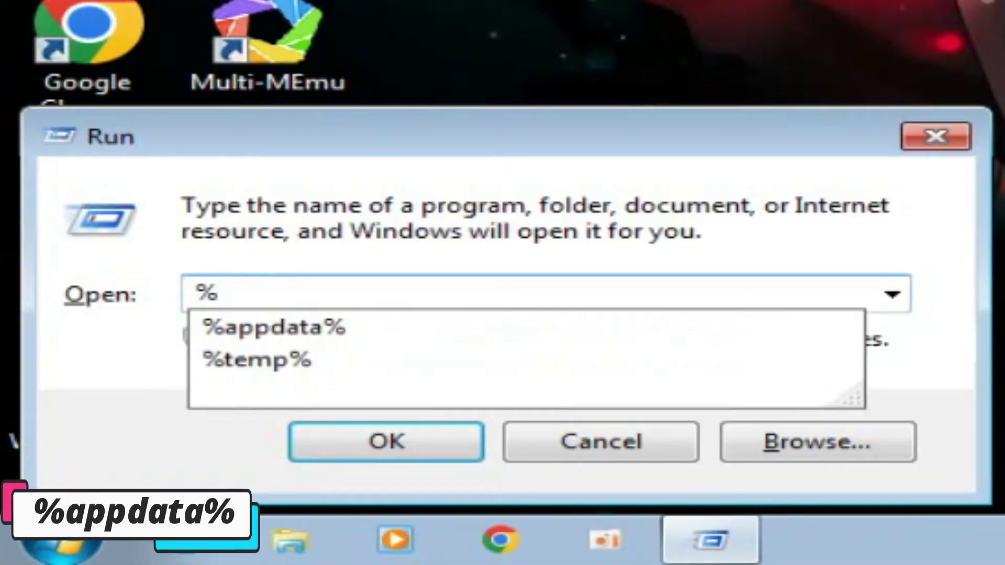
key("Down")
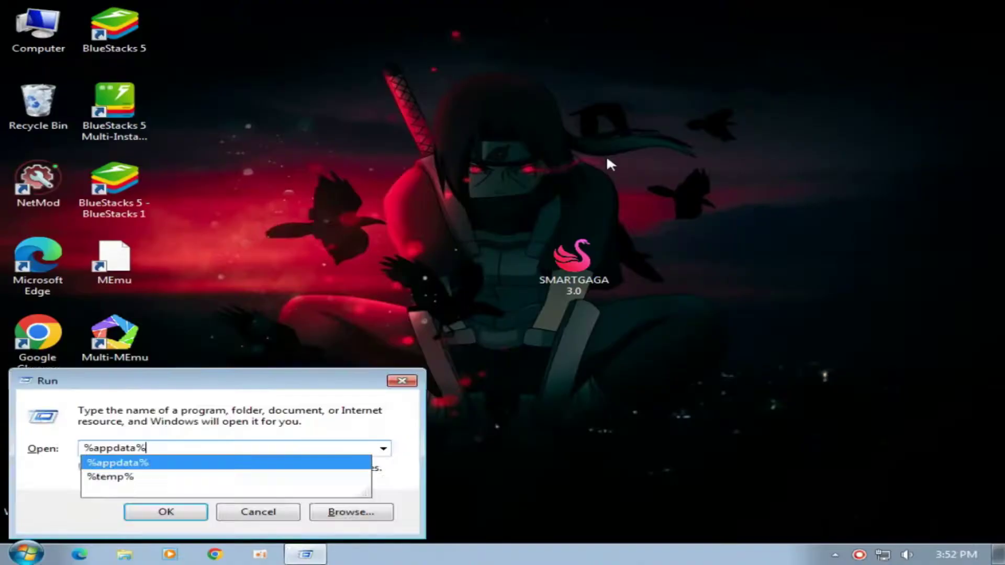
key("Return")
- Delete the SmartGaGa folder from AppData Roaming, close the folder window and refresh the desktop
left_click(222, 207)
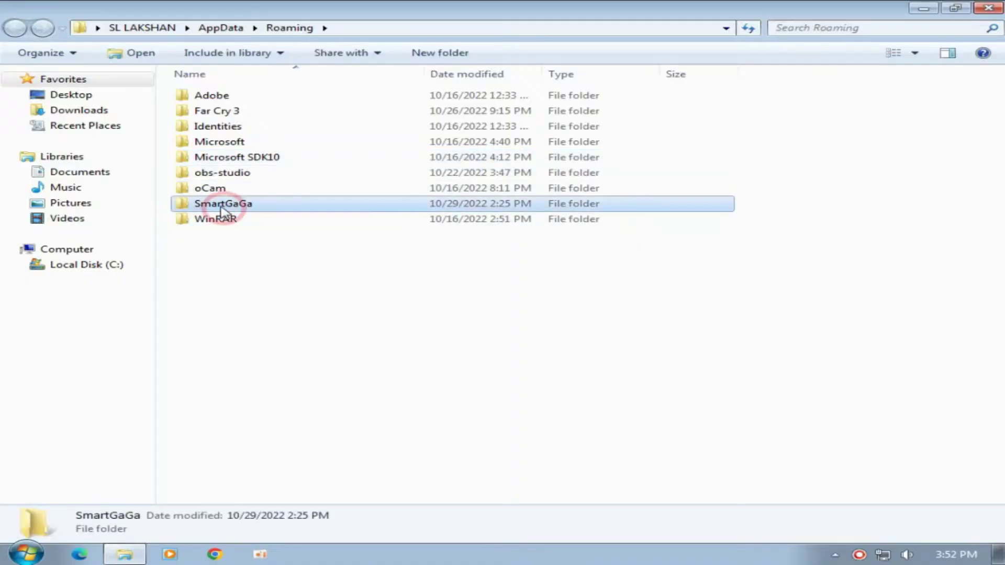
right_click(231, 206)
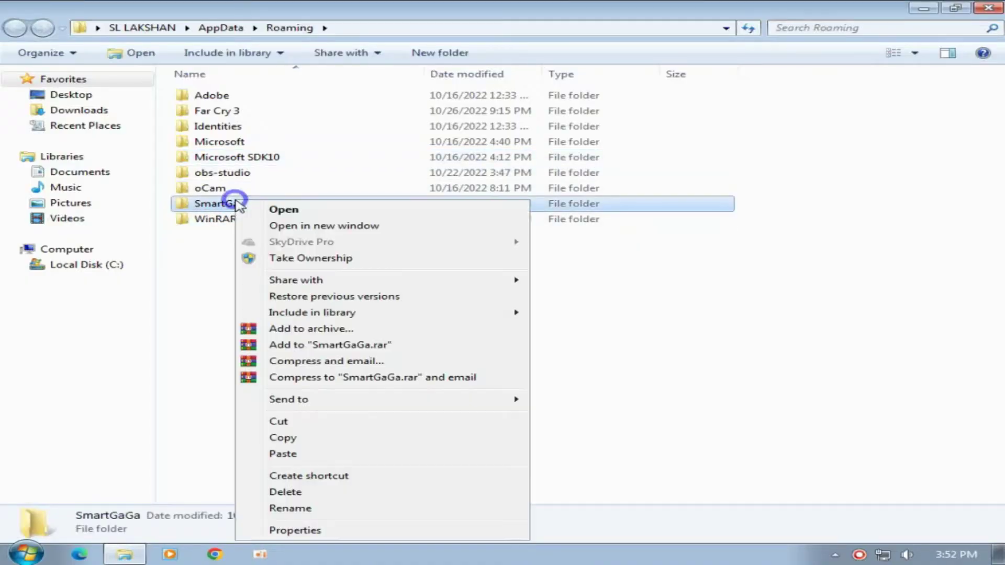
left_click(268, 492)
left_click(581, 341)
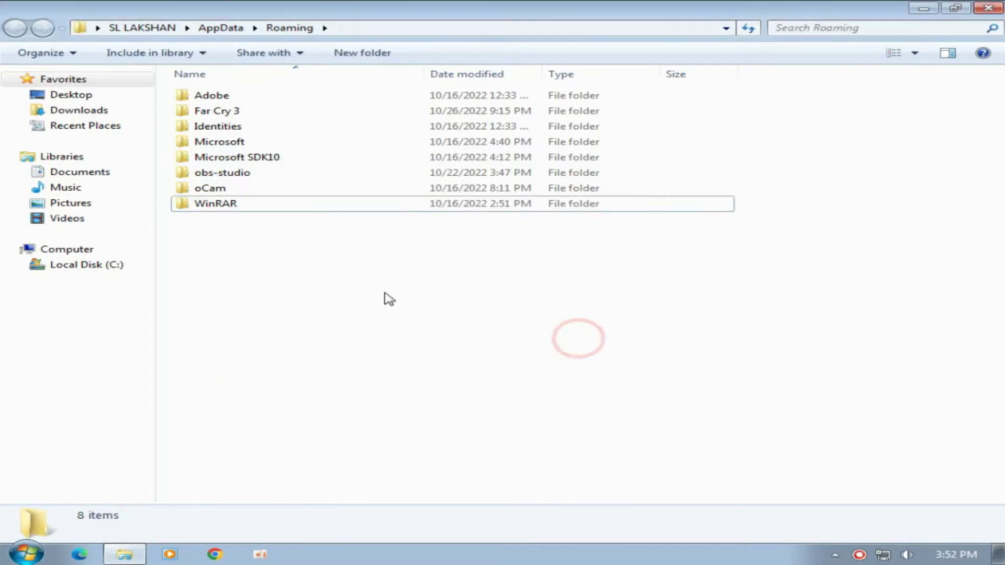
key("alt+F4")
right_click(382, 112)
left_click(432, 162)
- Launch the Registry Editor by running regedit from the Run dialog
key("super+r")
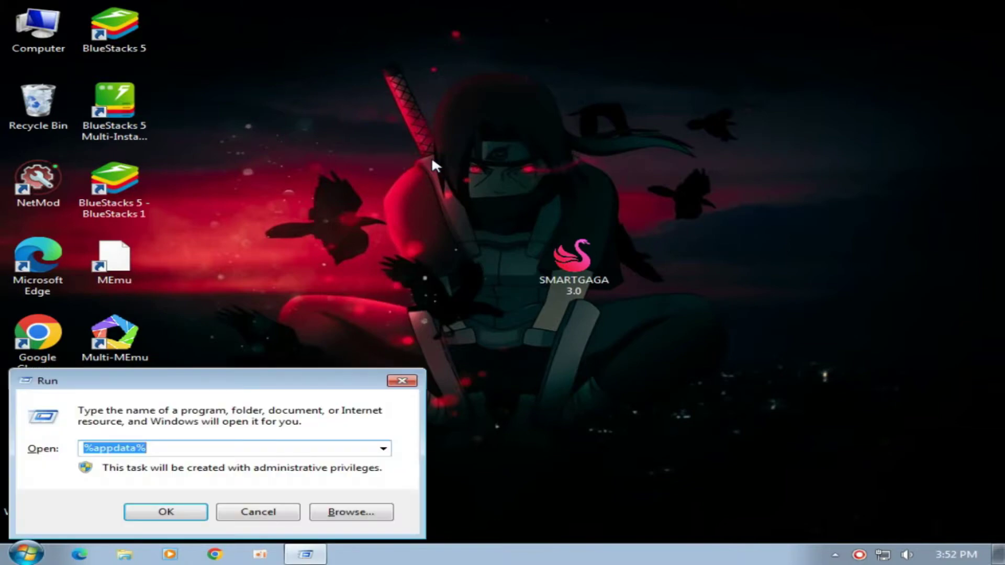
type("r")
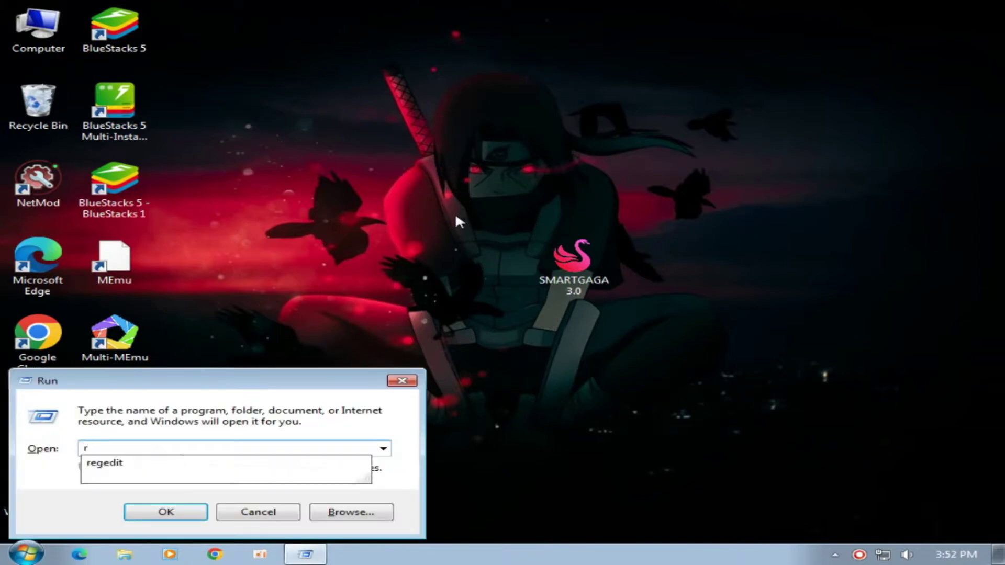
left_click_drag(195, 380, 418, 225)
left_click(326, 295)
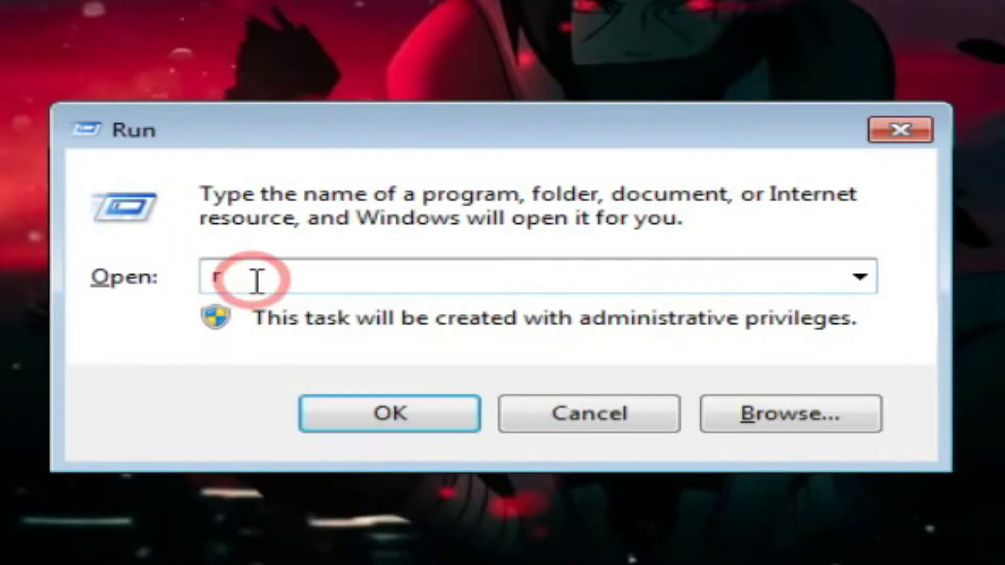
type("ege")
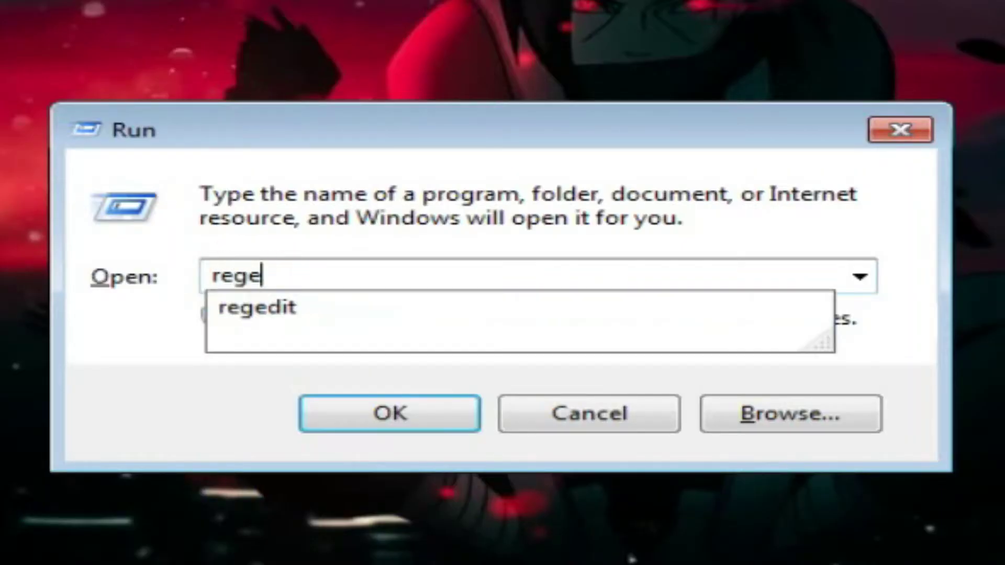
type("d")
left_click(257, 308)
left_click(361, 267)
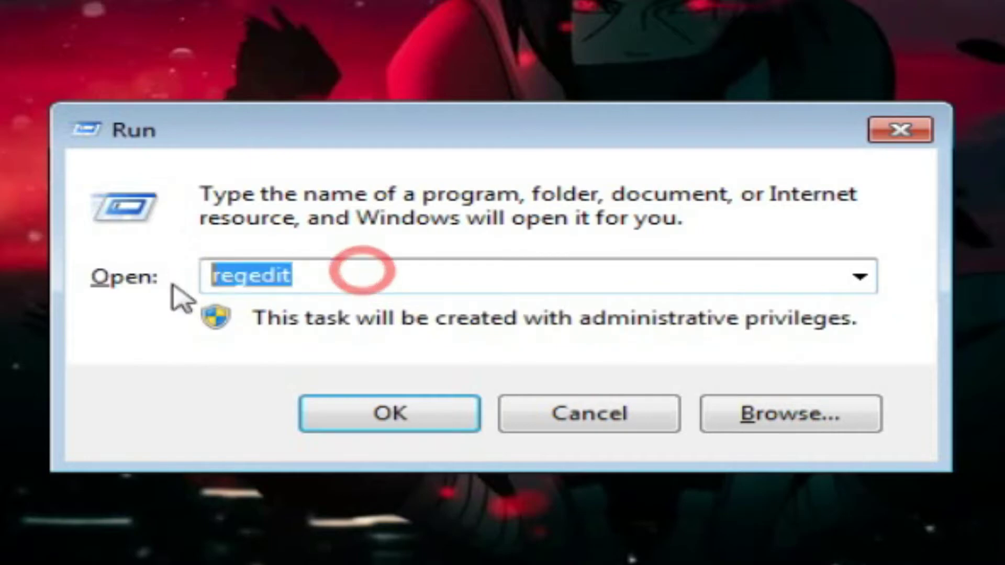
left_click(346, 409)
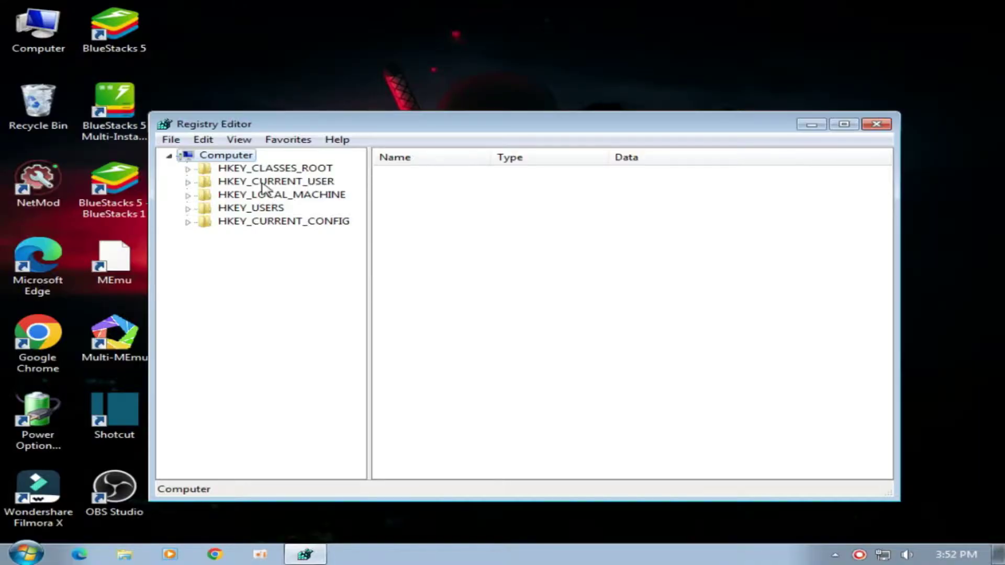
- Expand HKEY_CURRENT_USER and its Software key in the registry tree
left_click(262, 182)
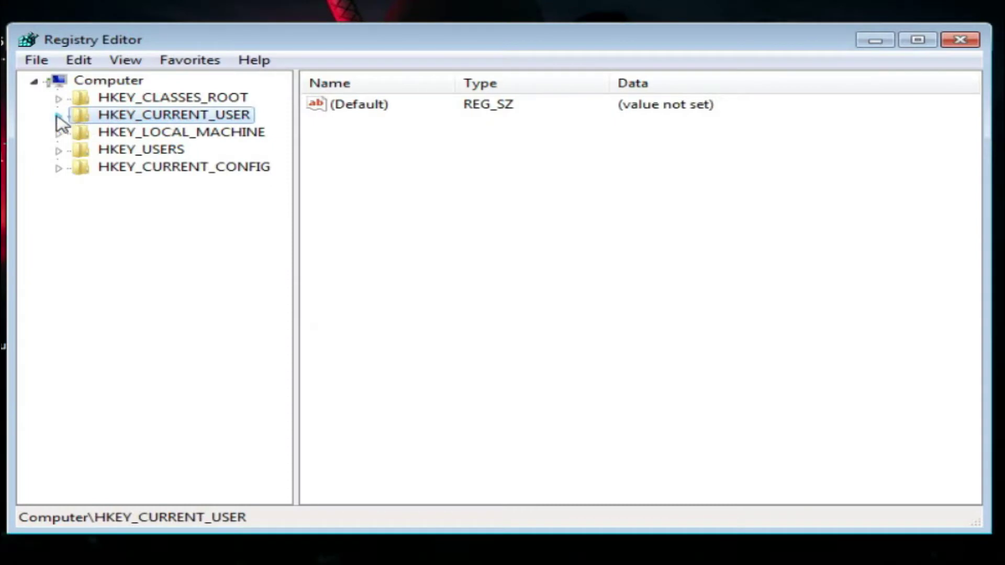
left_click(58, 115)
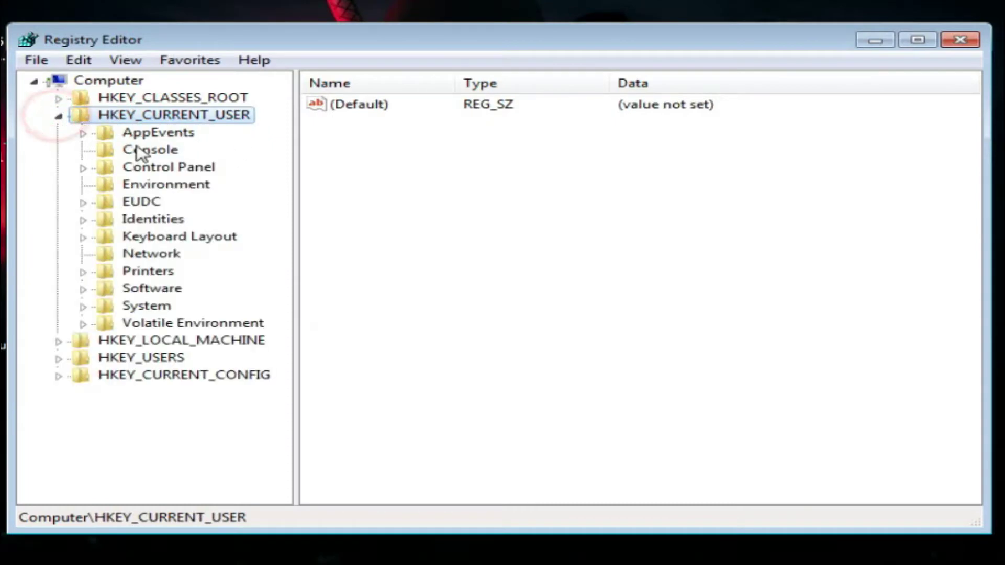
left_click(140, 288)
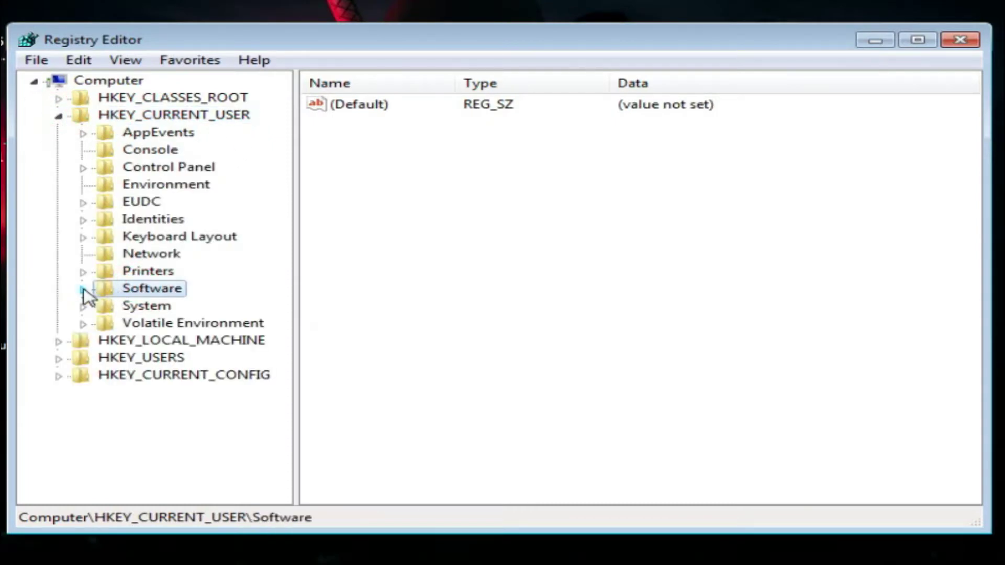
left_click(83, 289)
scroll(180, 291, "down", 3)
- Delete the SmartGaGa key under HKEY_CURRENT_USER\Software and confirm its removal
left_click(152, 255)
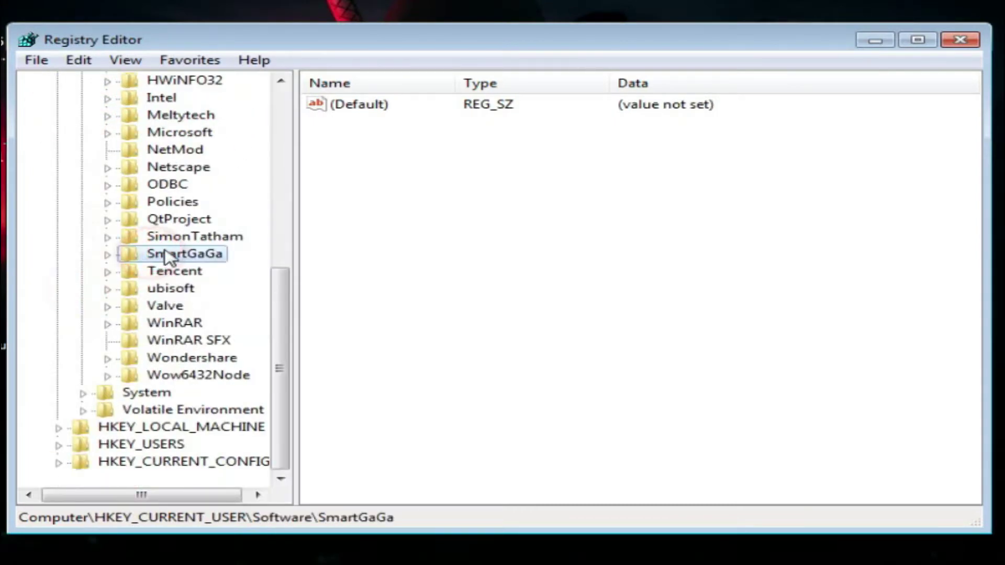
right_click(165, 252)
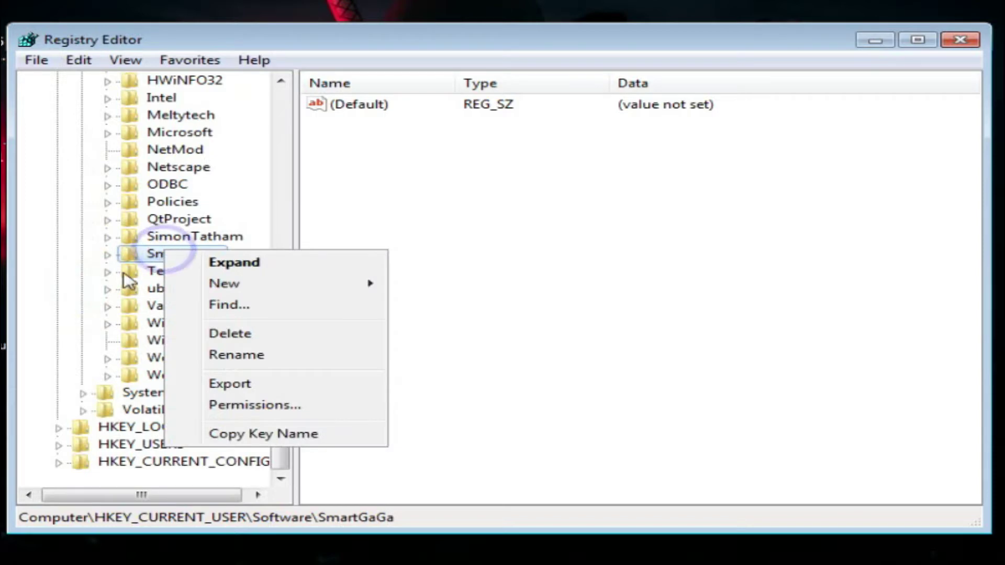
left_click(238, 334)
left_click(603, 238)
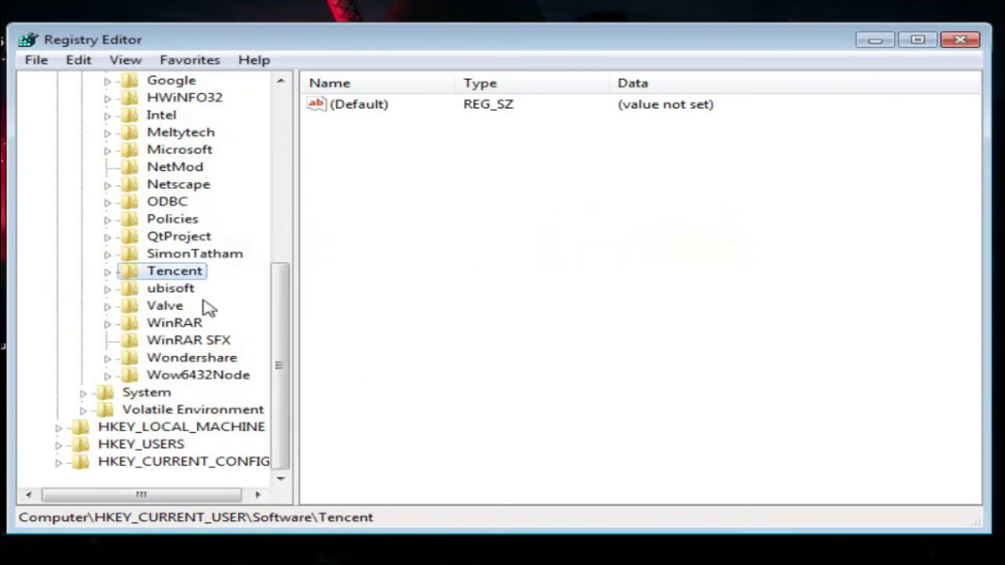
- Delete the Tencent key under HKEY_CURRENT_USER\Software and confirm its removal
right_click(168, 283)
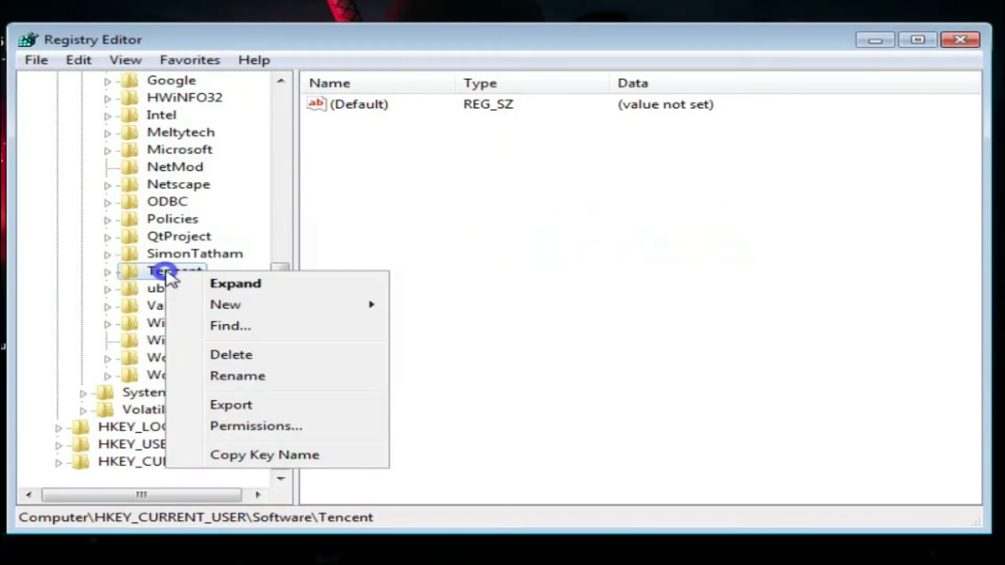
left_click(234, 355)
left_click(604, 237)
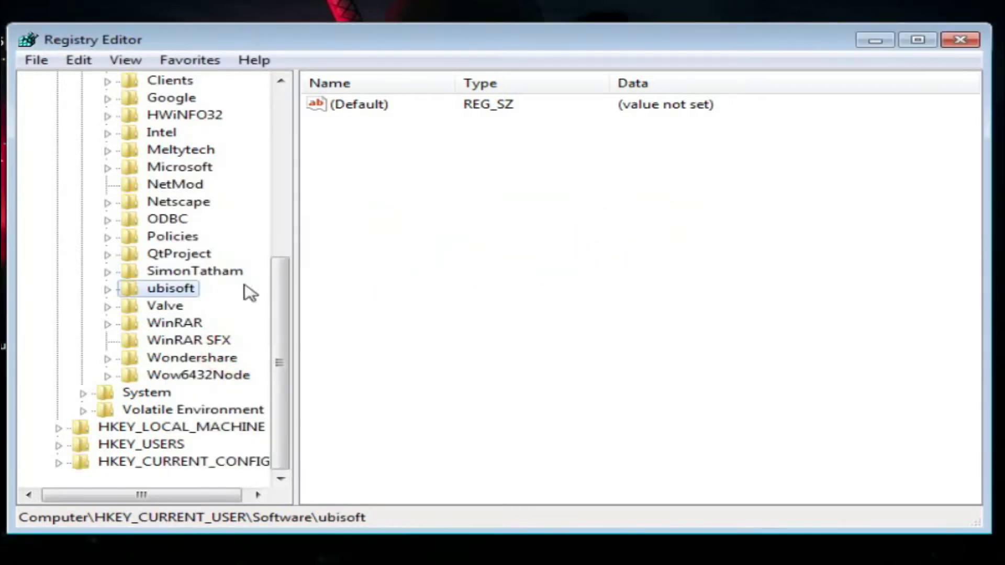
- Collapse the Software, HKEY_CURRENT_USER and Computer branches of the registry tree and close the Registry Editor
scroll(198, 298, "up", 4)
left_click(92, 186)
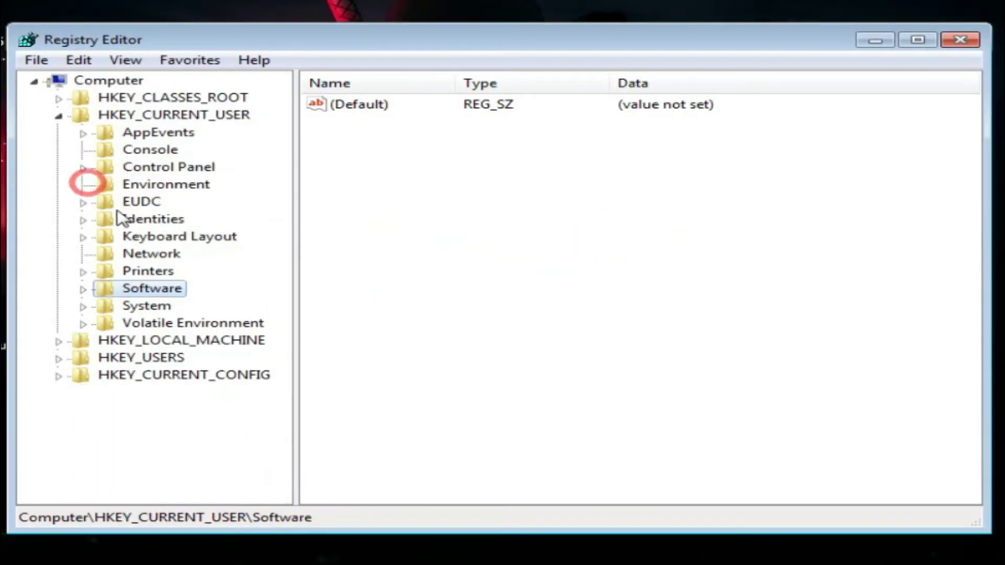
left_click(61, 116)
left_click(59, 116)
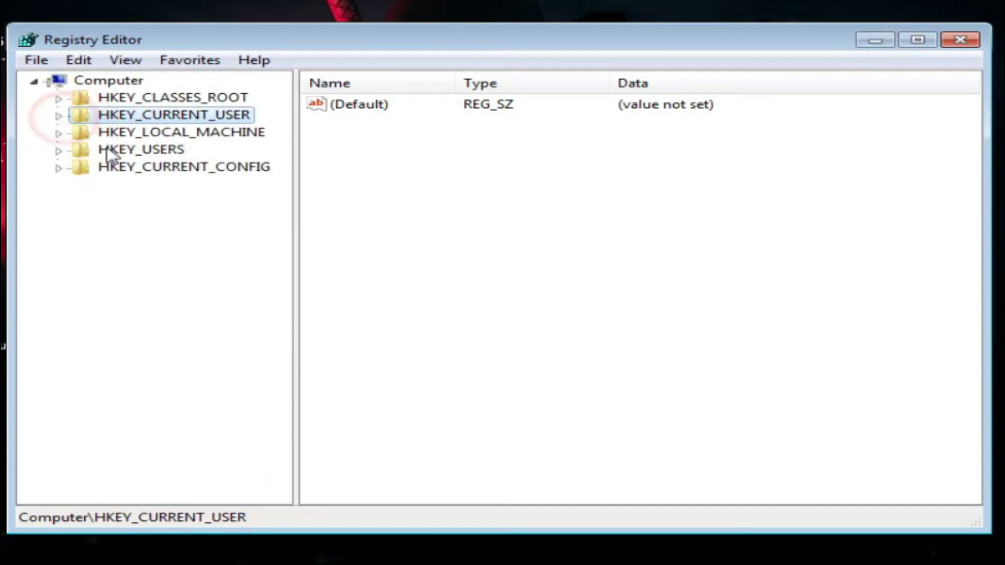
left_click(56, 80)
left_click(34, 81)
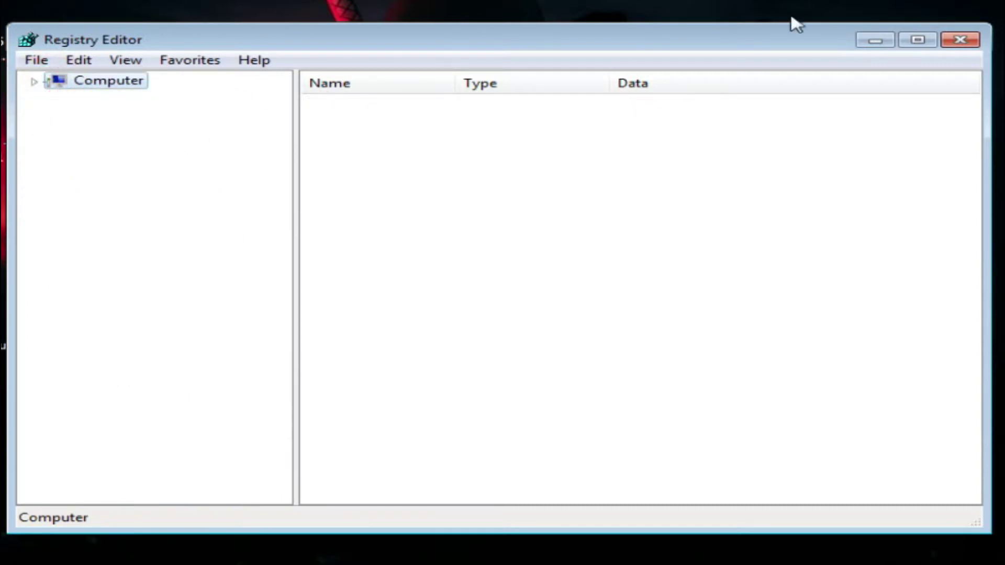
left_click(959, 40)
- Refresh the desktop twice
right_click(463, 115)
left_click(530, 159)
right_click(392, 123)
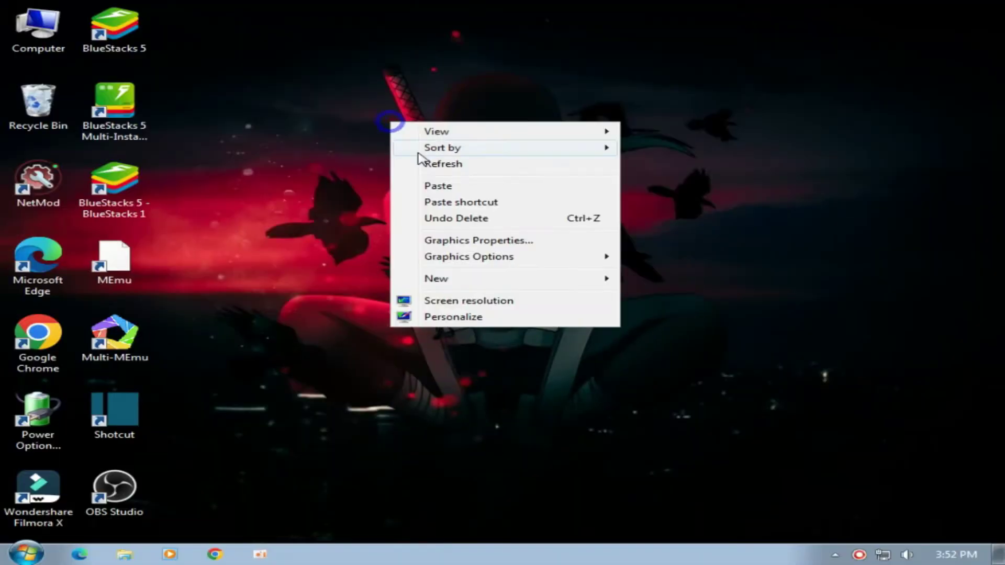
left_click(467, 160)
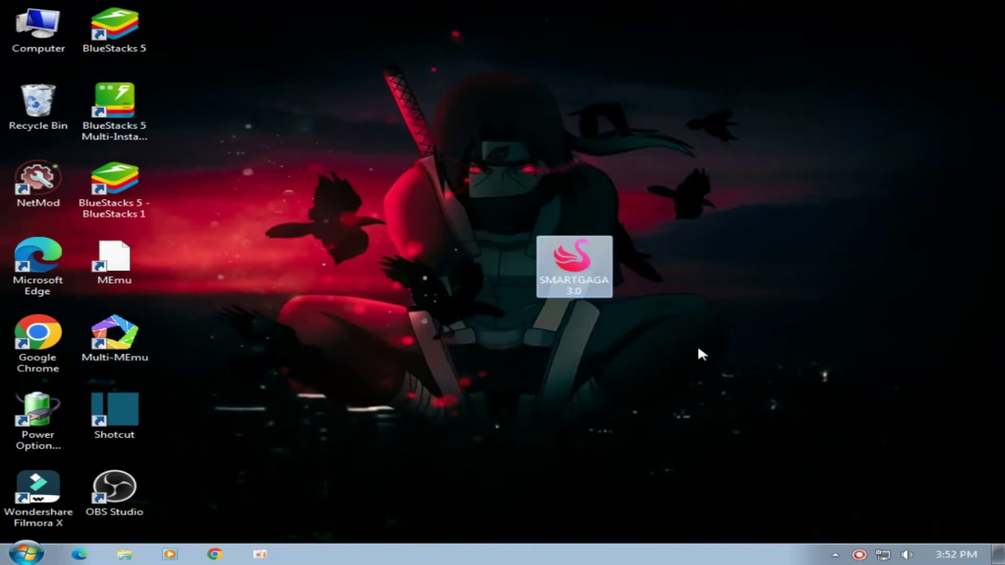
- Empty the Recycle Bin, confirming the permanent deletion, and refresh the desktop
right_click(23, 118)
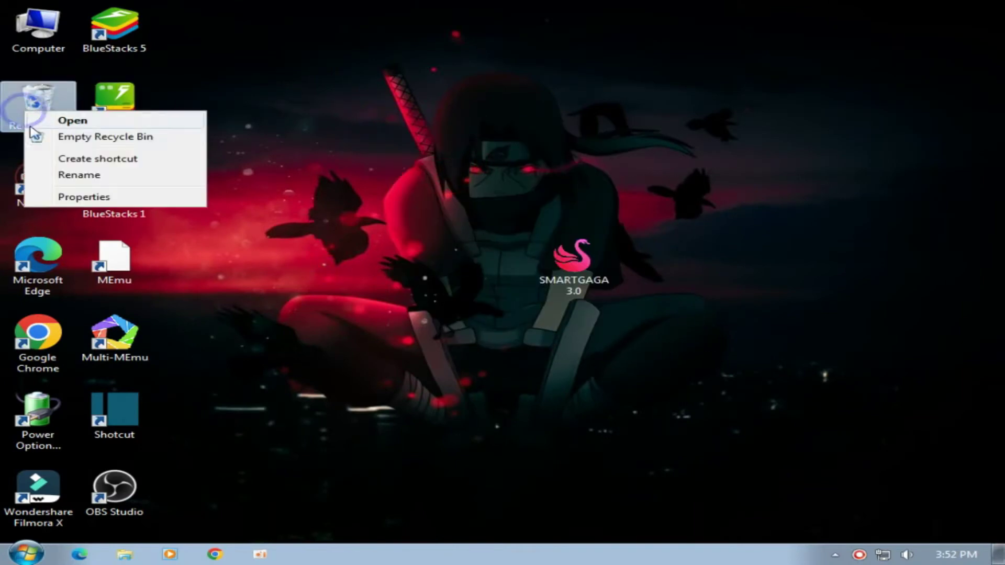
left_click(97, 139)
left_click(597, 293)
right_click(285, 131)
left_click(479, 172)
right_click(298, 142)
left_click(369, 187)
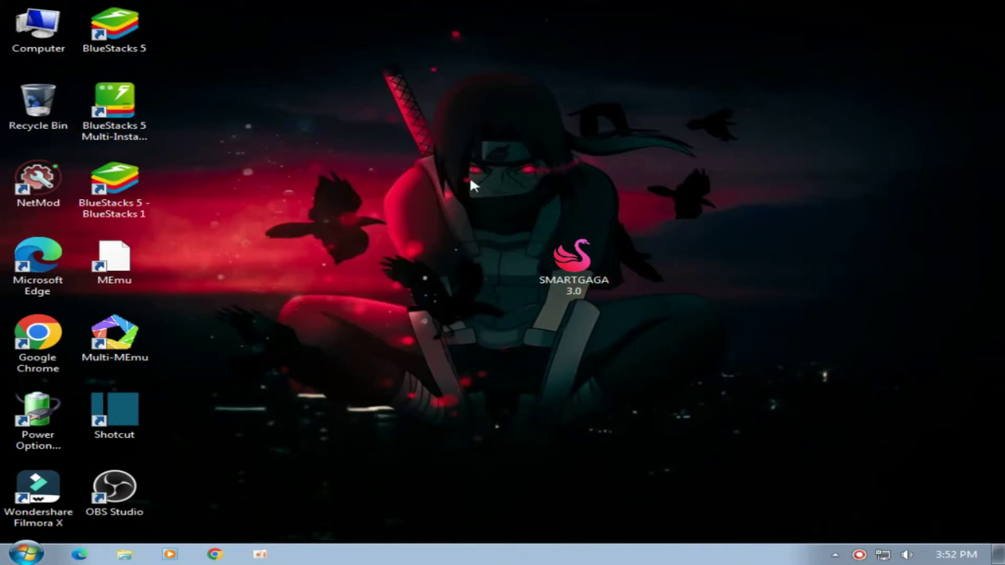
- Run the SMARTGAGA 3.0 setup file on the desktop as administrator
left_click(574, 262)
right_click(573, 269)
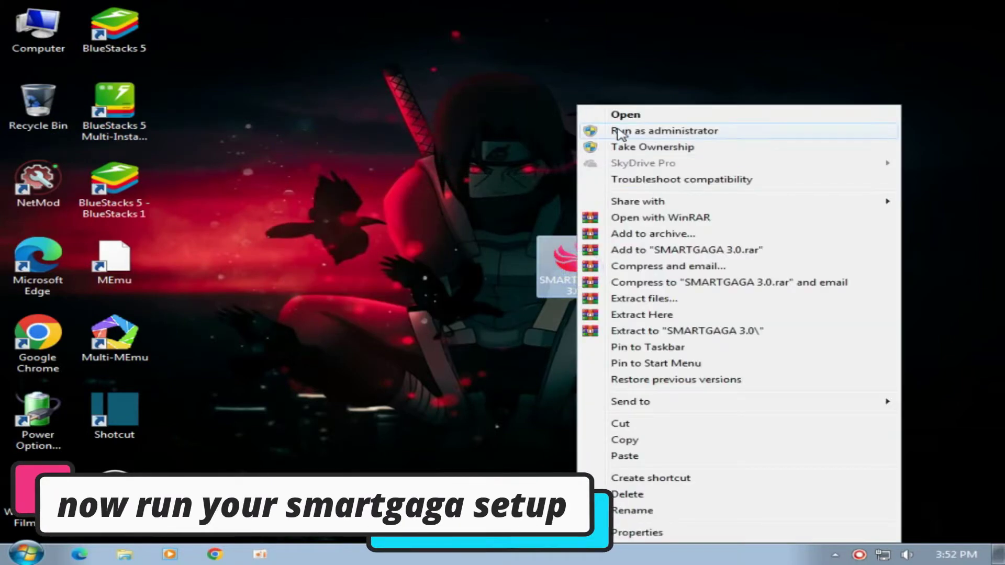
left_click(608, 131)
- Set the setup's destination folder to C:\Program Files (x86) and extract the files there
left_click(699, 340)
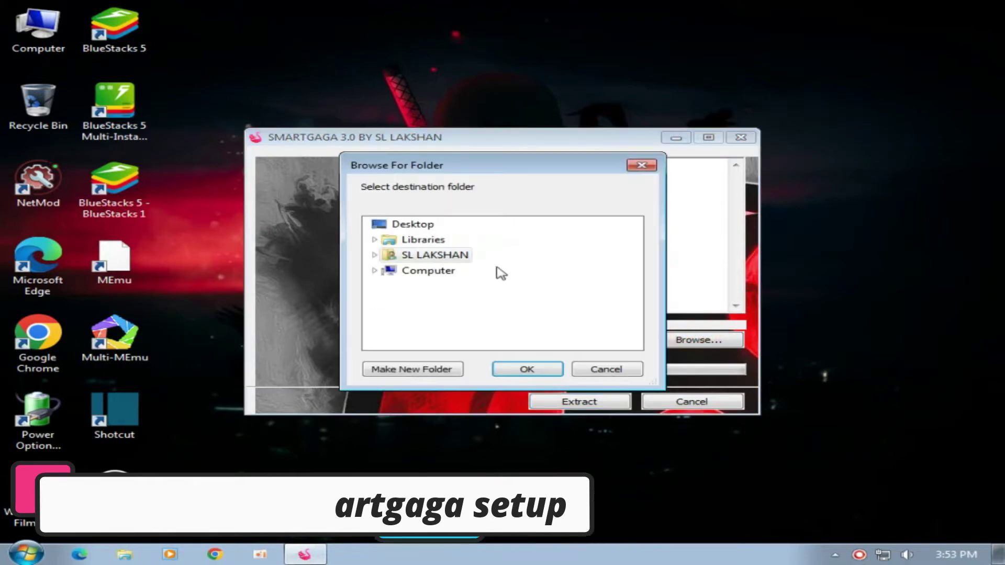
double_click(419, 270)
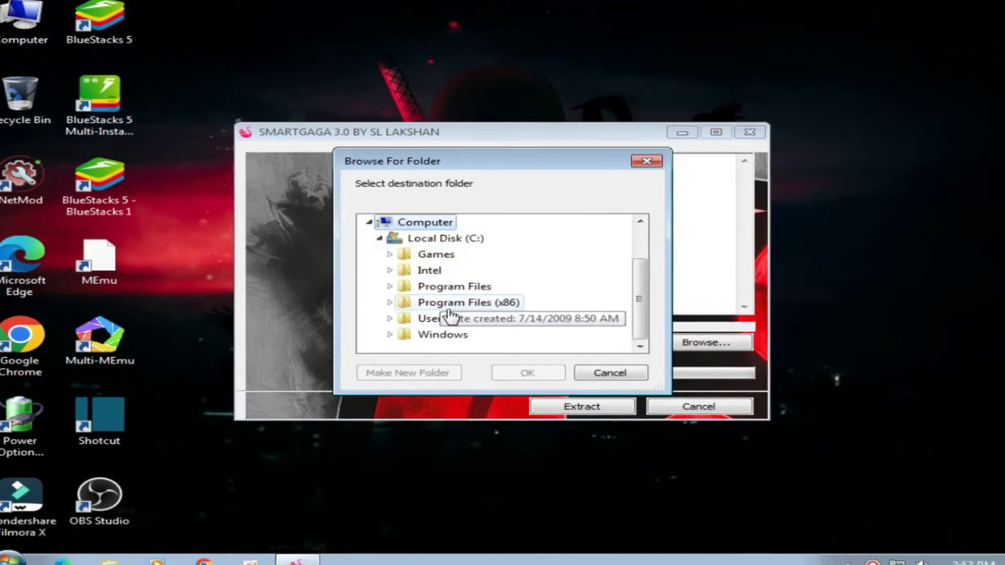
double_click(448, 303)
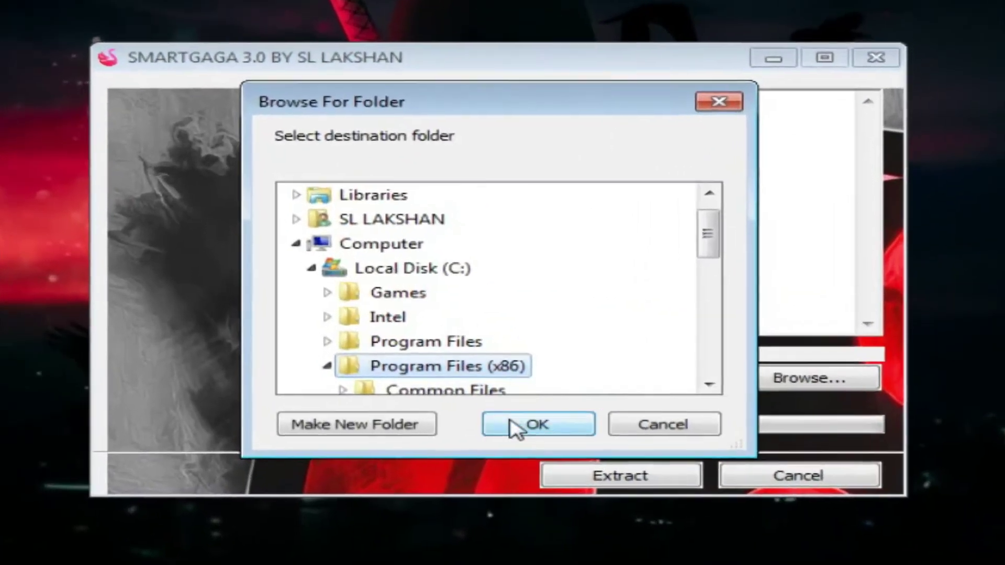
left_click(526, 372)
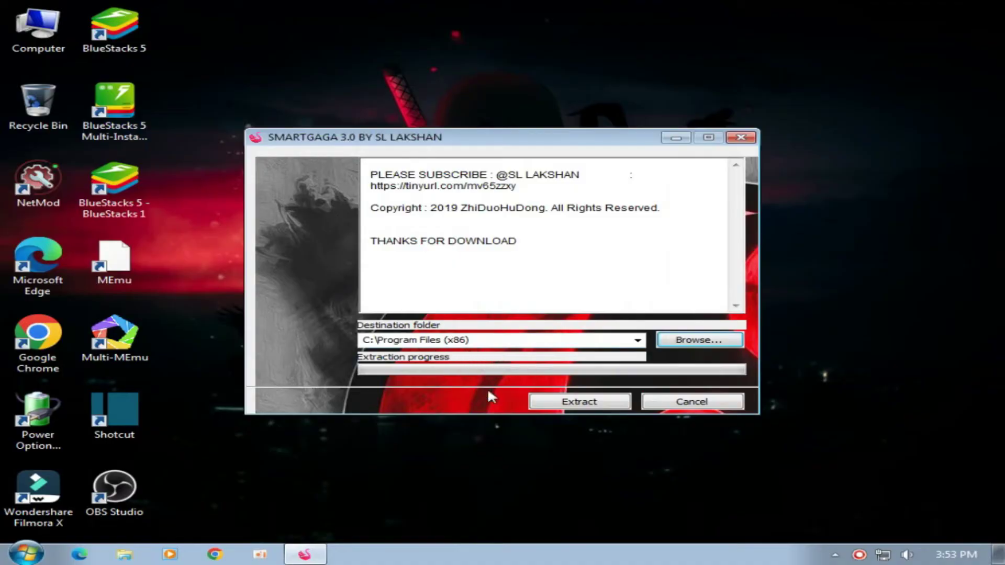
left_click(579, 401)
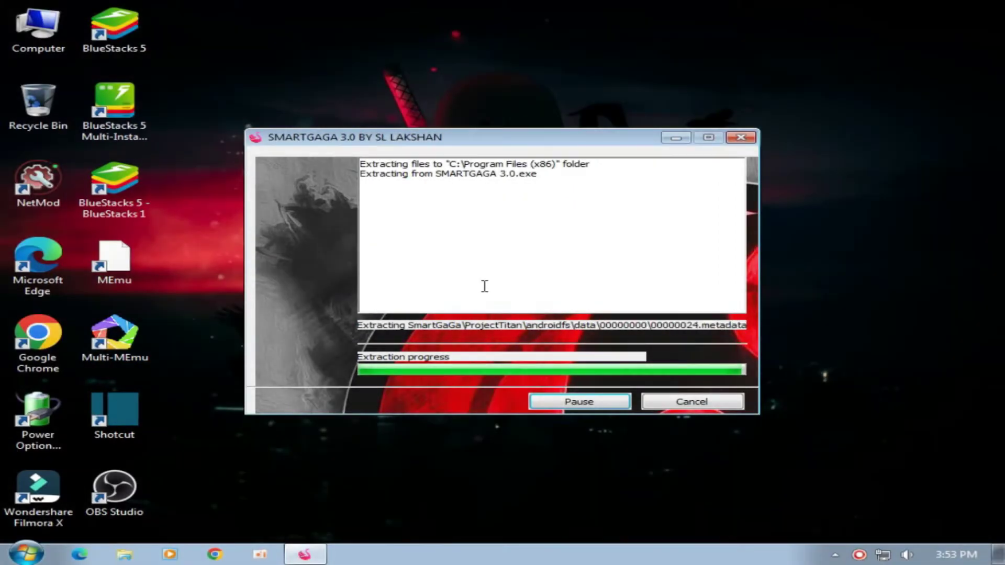
- Move the SMARTGAGA 3.0 setup file to the Recycle Bin and refresh the desktop
right_click(321, 103)
left_click(382, 143)
left_click_drag(587, 270, 92, 140)
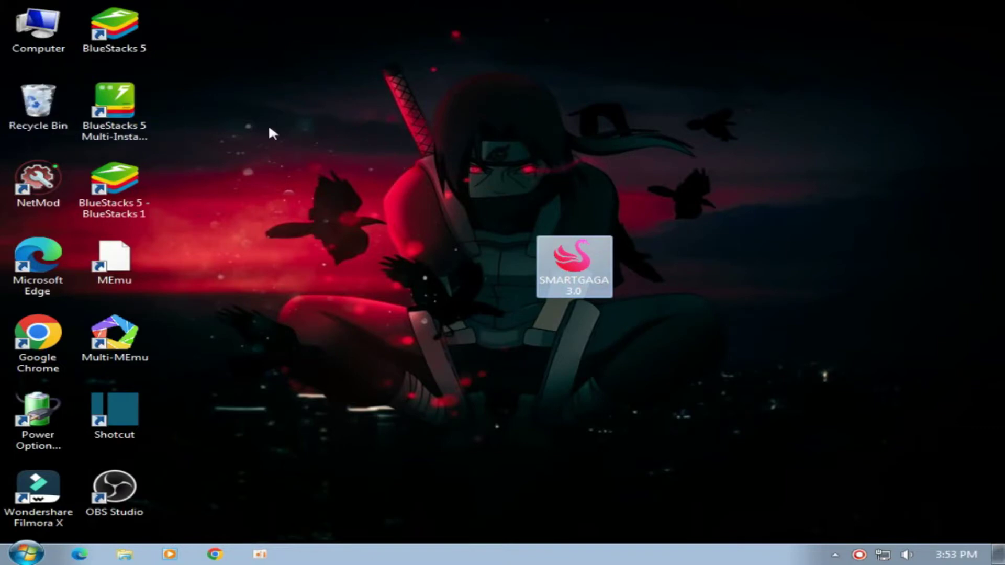
right_click(268, 125)
left_click(337, 172)
right_click(284, 135)
left_click(344, 178)
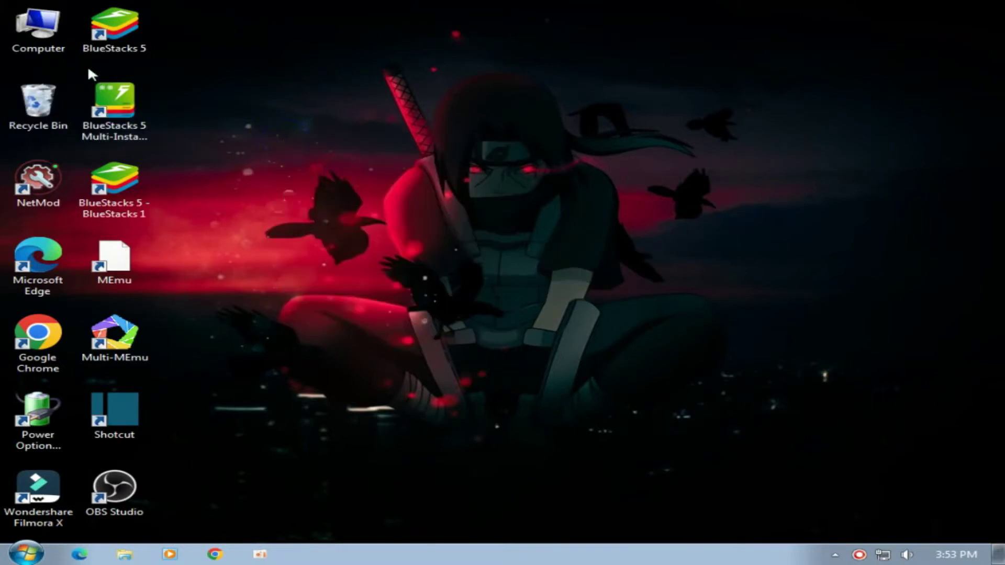
- Open the folder C:\Program Files (x86)\SmartGaGa\ProjectTitan\Engine
double_click(37, 27)
left_click(314, 119)
double_click(303, 119)
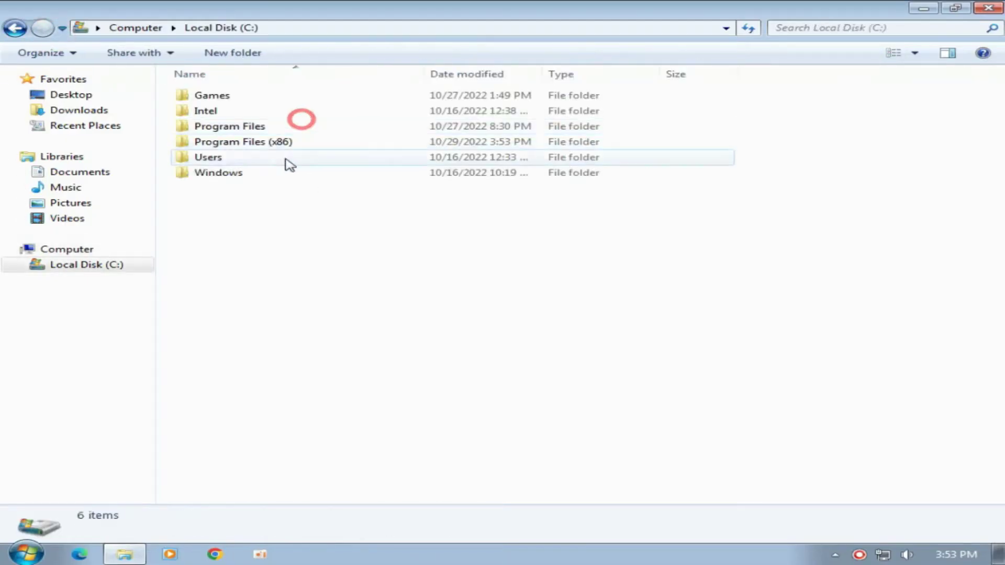
left_click(270, 140)
double_click(270, 143)
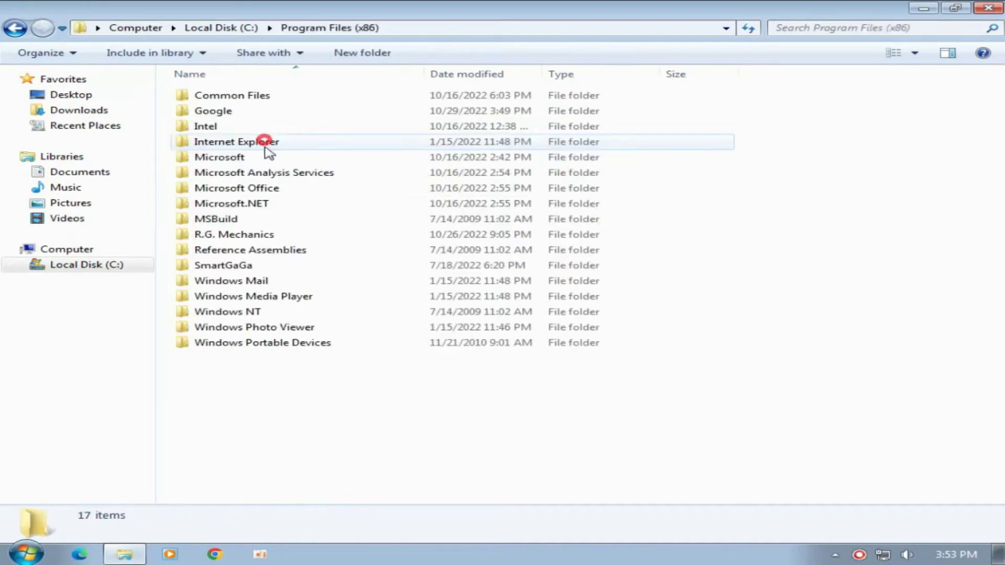
left_click(232, 268)
double_click(232, 268)
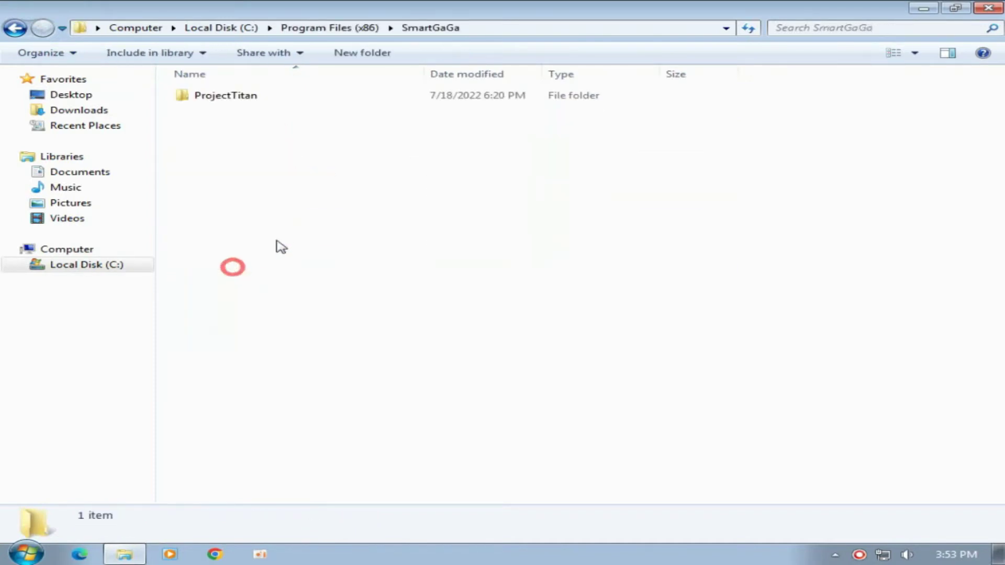
double_click(230, 103)
left_click(204, 112)
double_click(204, 112)
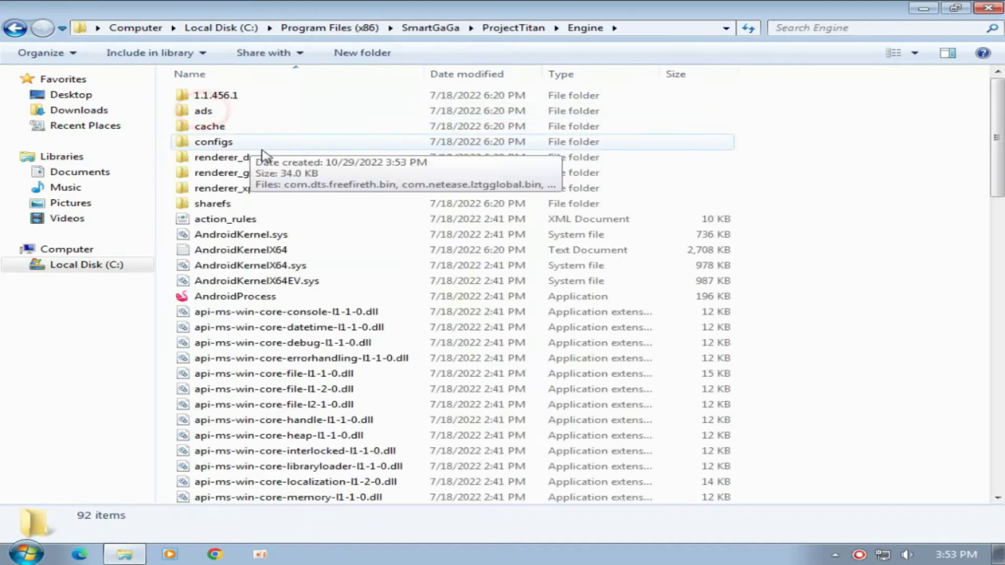
- Create a desktop shortcut to the ProjectTitan application in the Engine folder and return to the desktop
scroll(267, 197, "down", 20)
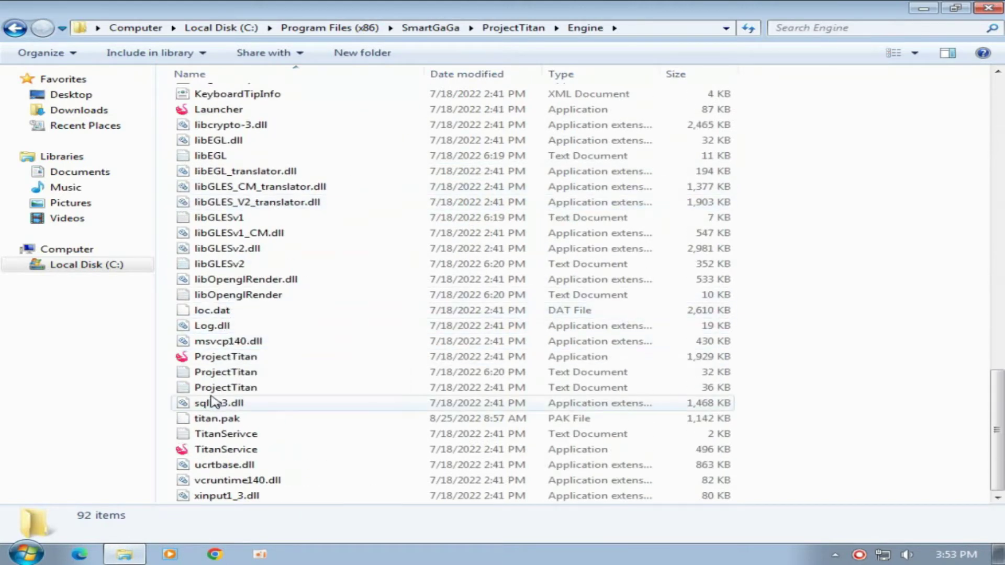
right_click(206, 359)
mouse_move(331, 218)
left_click(520, 218)
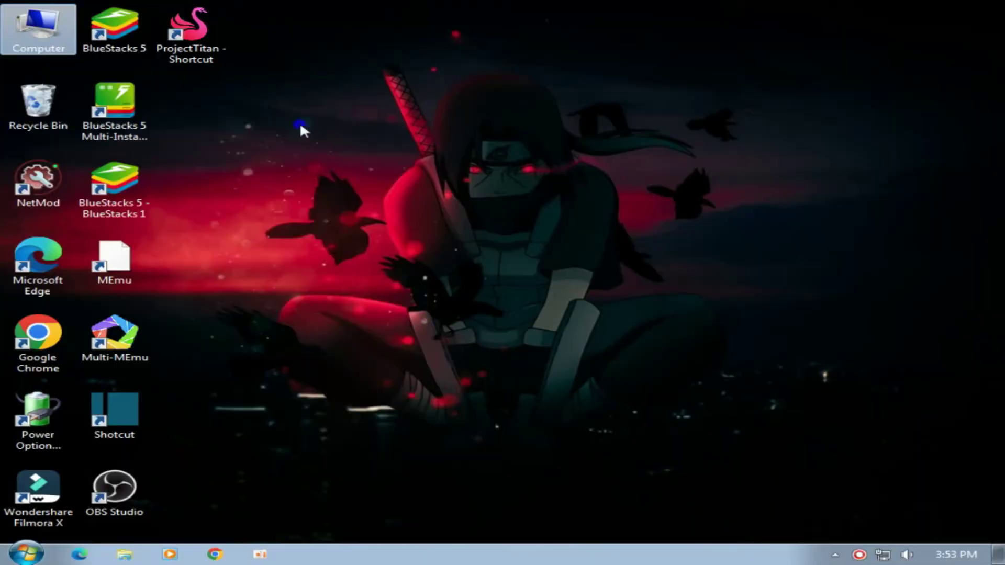
- Refresh the desktop twice and launch SmartGaGa 3.0 from the ProjectTitan shortcut
right_click(300, 129)
left_click(351, 165)
right_click(304, 101)
left_click(341, 146)
left_click(202, 38)
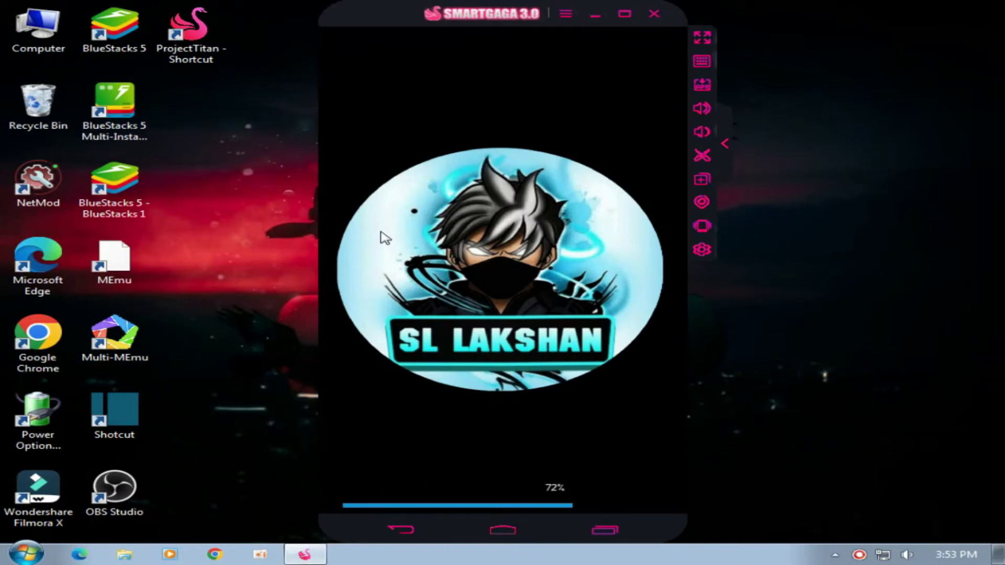
left_click(486, 461)
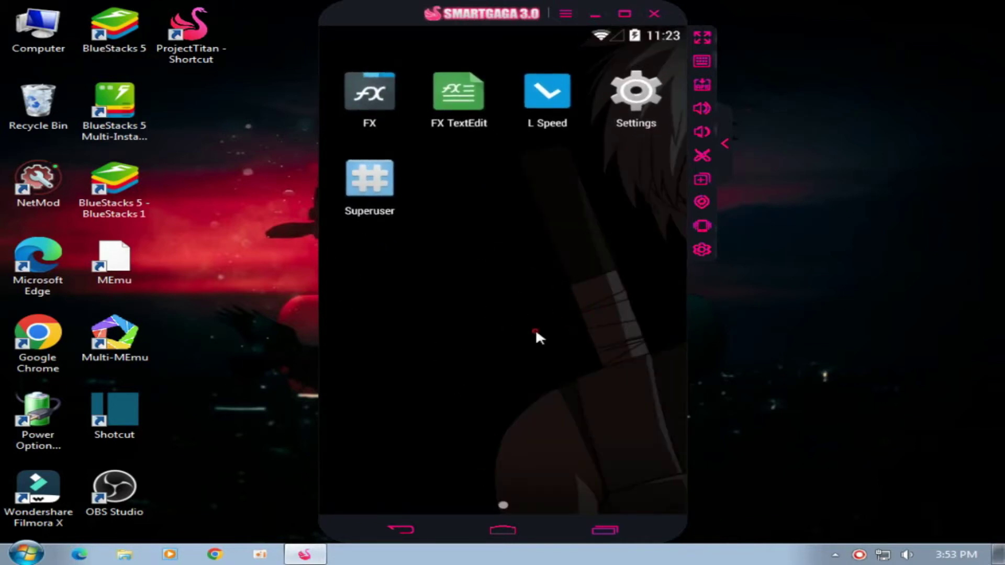
- Switch to Chrome and examine the APK and OBB entries and their file sizes on the Garena Free Fire download page
left_click(215, 555)
scroll(68, 196, "down", 4)
left_click_drag(21, 201, 717, 201)
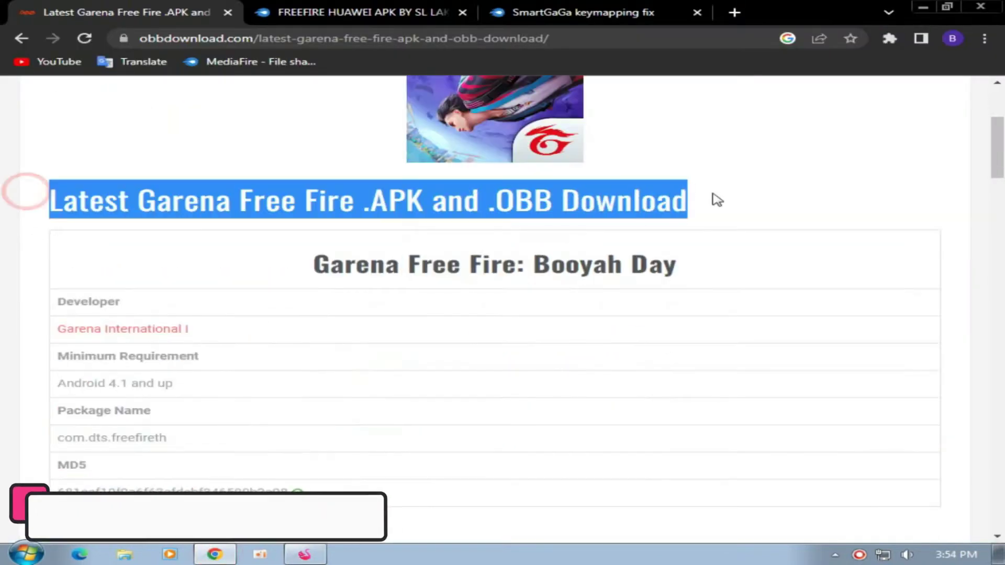
left_click(327, 274)
left_click_drag(307, 269, 784, 259)
left_click(518, 269)
scroll(419, 273, "down", 7)
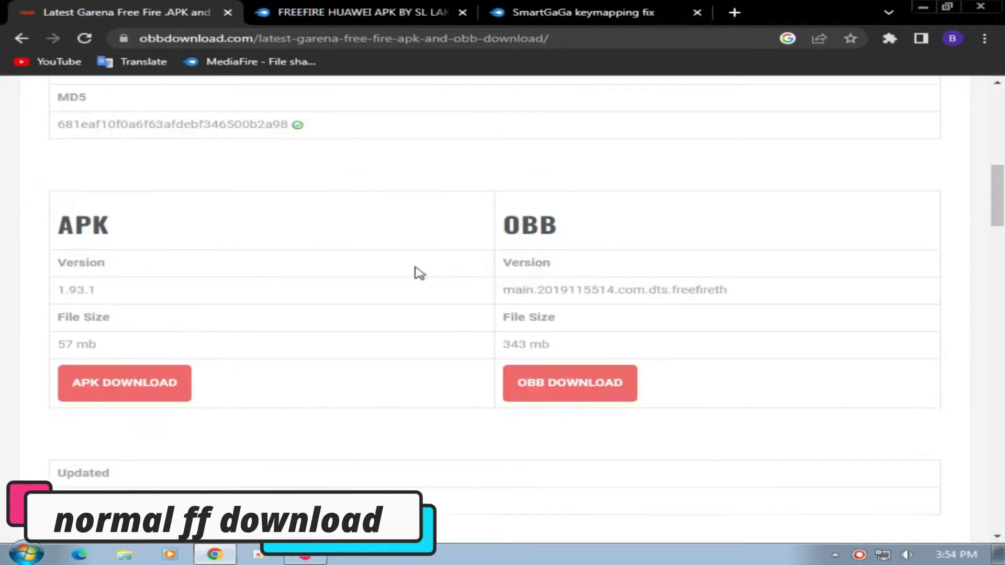
double_click(72, 227)
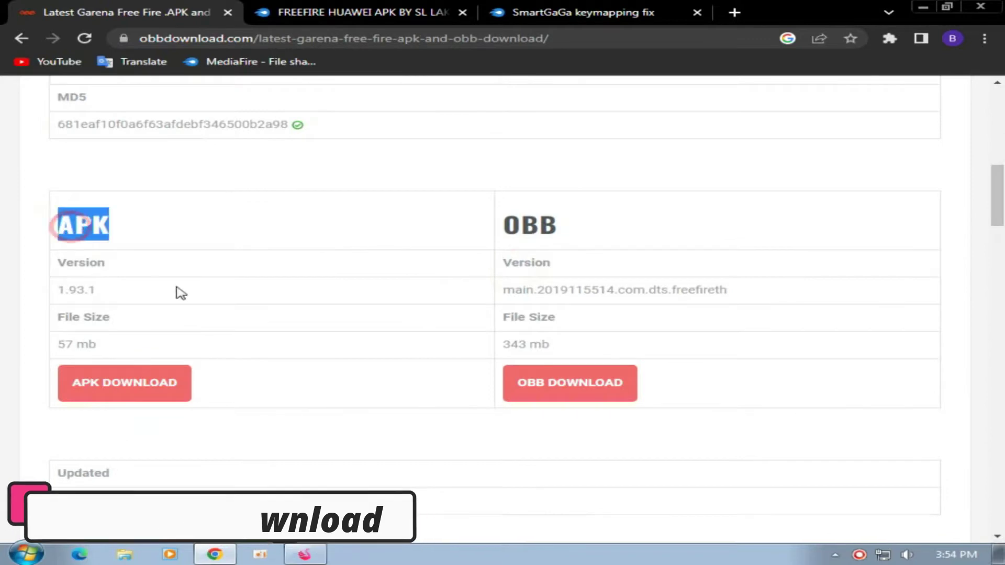
double_click(83, 344)
triple_click(76, 344)
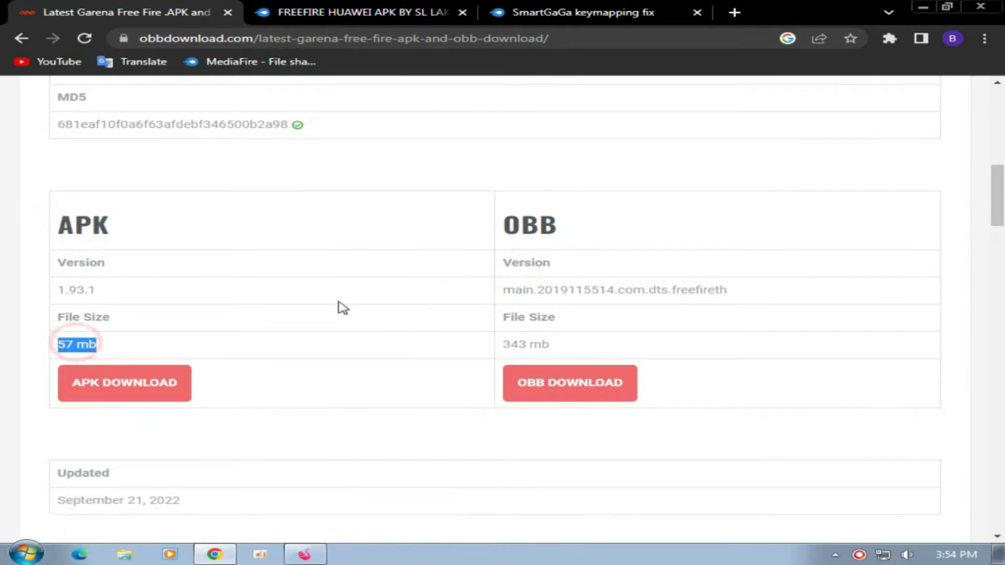
double_click(544, 228)
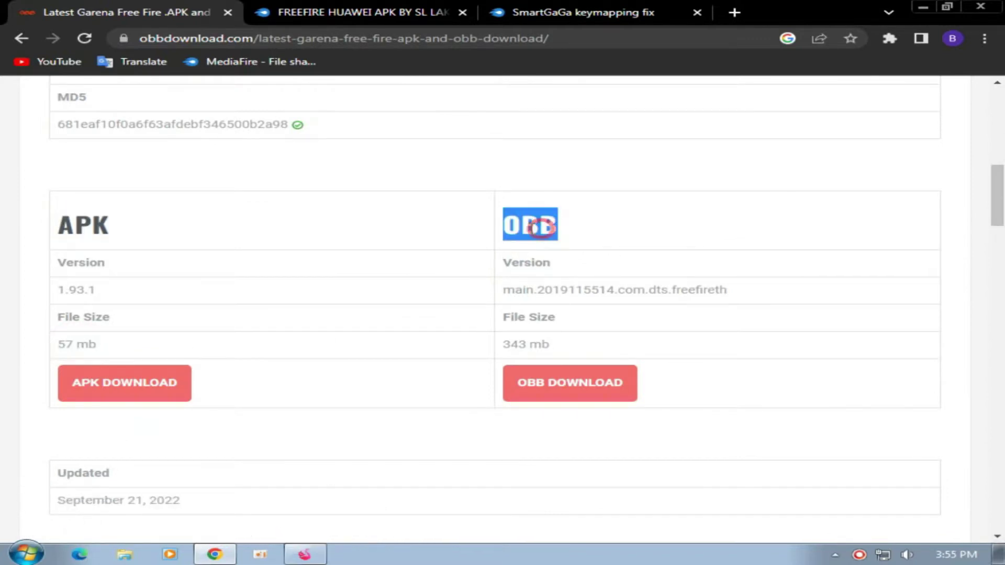
triple_click(530, 343)
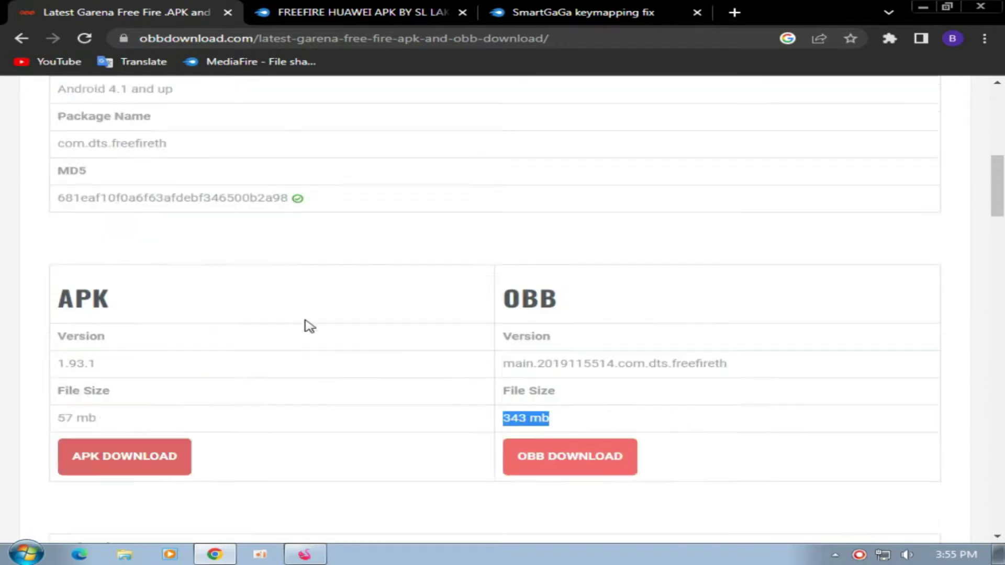
scroll(307, 325, "up", 10)
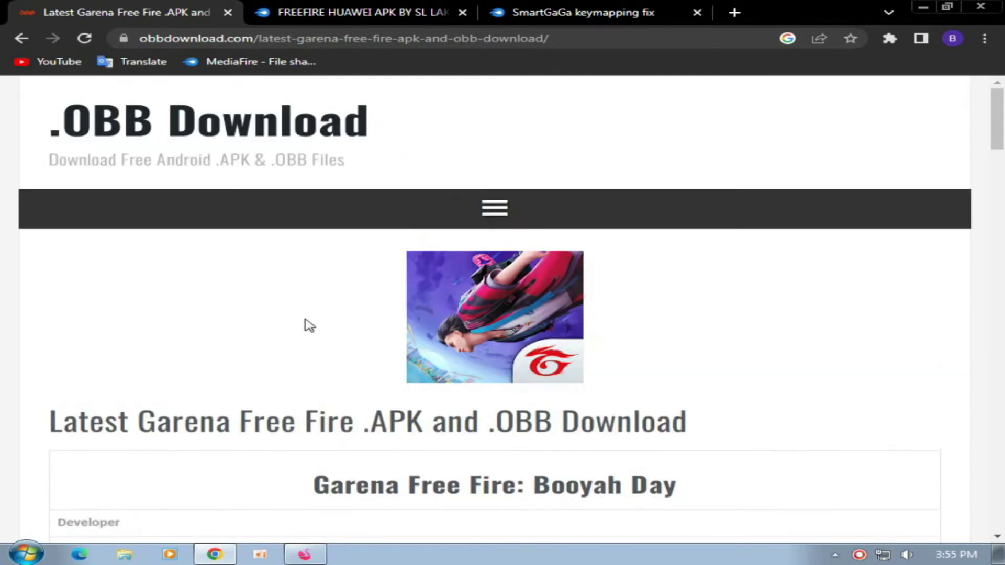
- Start downloading the FREEFIRE HUAWEI APK from its MediaFire page and cancel the download
left_click(343, 8)
triple_click(479, 191)
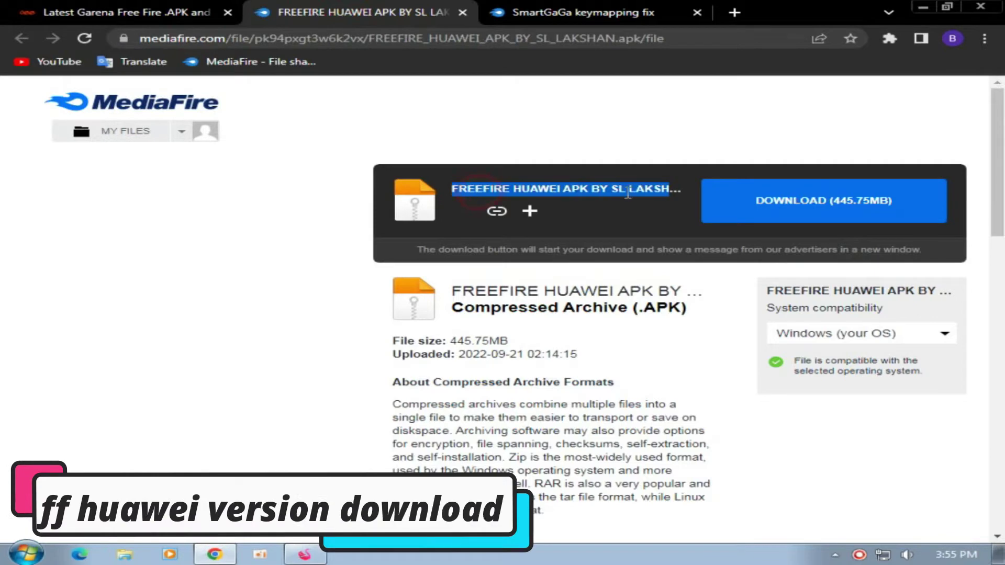
left_click(607, 192)
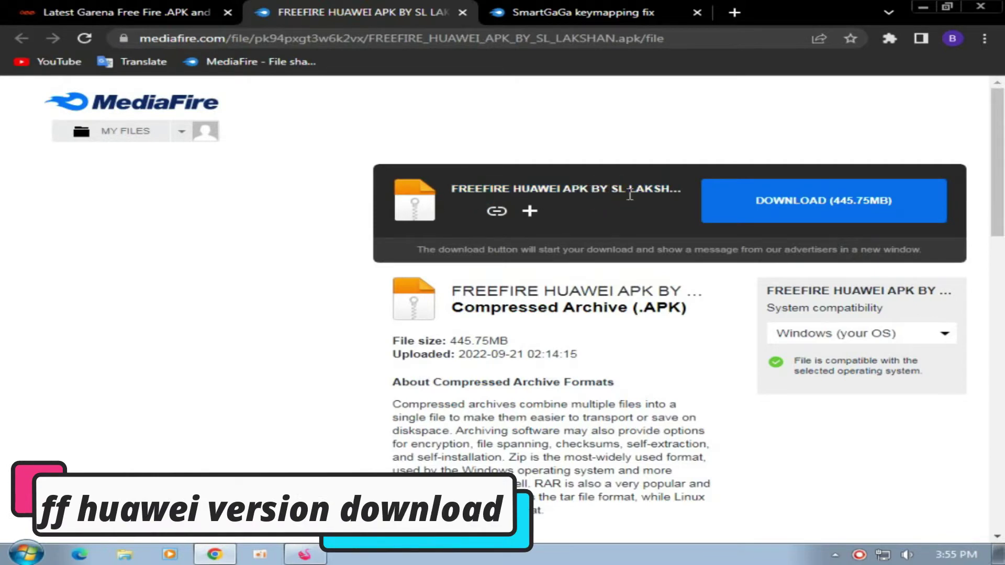
left_click(825, 203)
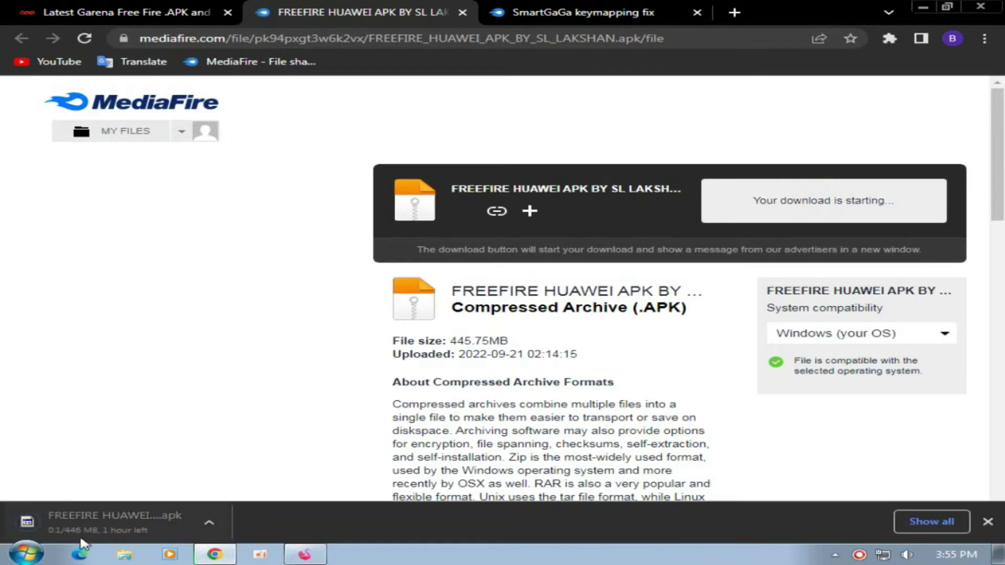
left_click(207, 522)
left_click(242, 492)
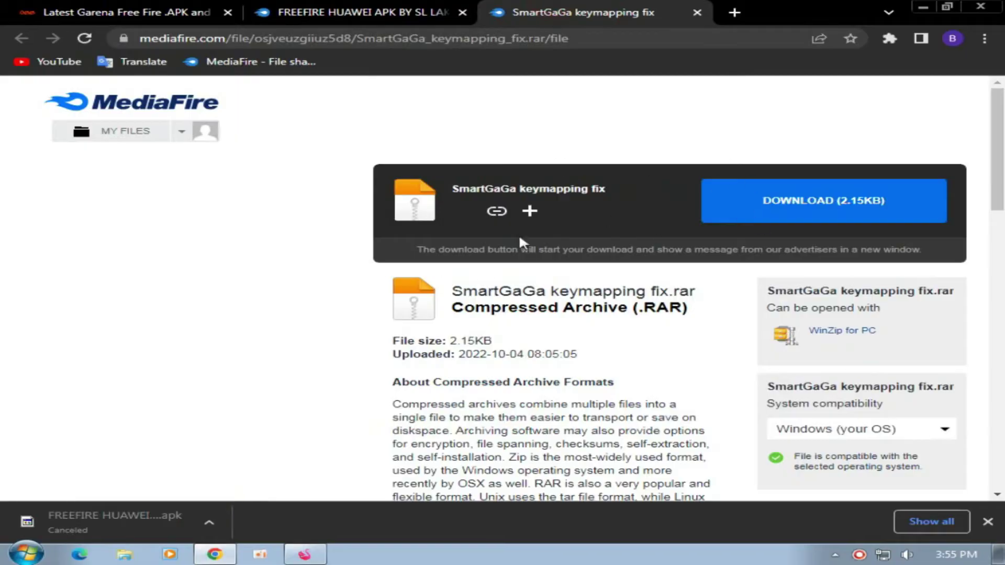
- Download the SmartGaGa keymapping fix archive from its MediaFire page and close the browser
triple_click(563, 190)
left_click(810, 223)
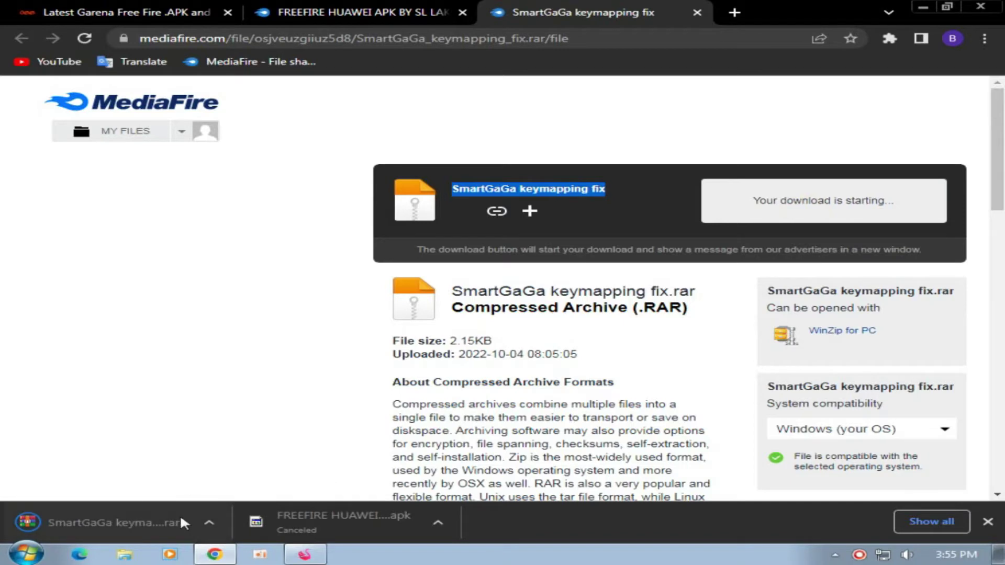
left_click(206, 383)
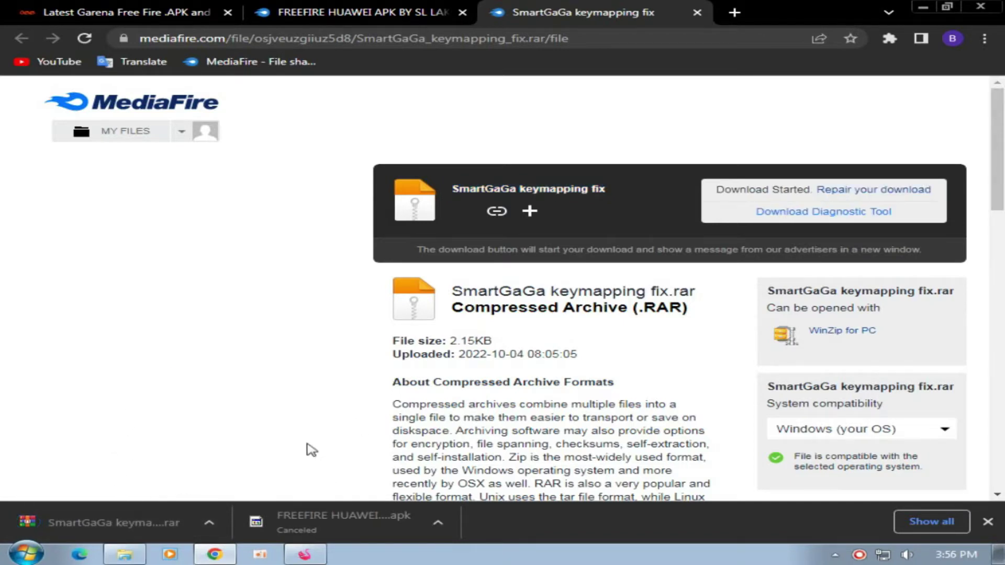
left_click(417, 8)
left_click(980, 7)
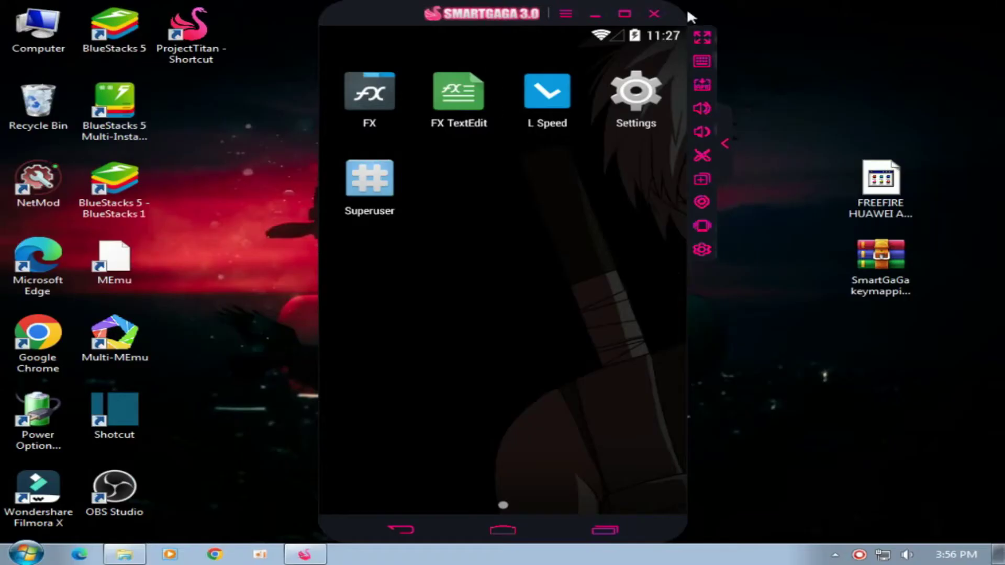
- Refresh the desktop twice and move the SmartGaGa keymapping fix archive farther below the FREEFIRE HUAWEI APK file
right_click(771, 26)
left_click(801, 70)
right_click(764, 20)
left_click(823, 69)
left_click_drag(773, 91, 864, 308)
left_click(882, 393)
left_click_drag(881, 256, 906, 335)
- Examine the properties of the FREEFIRE HUAWEI APK file on the desktop and close them
left_click_drag(797, 135, 867, 208)
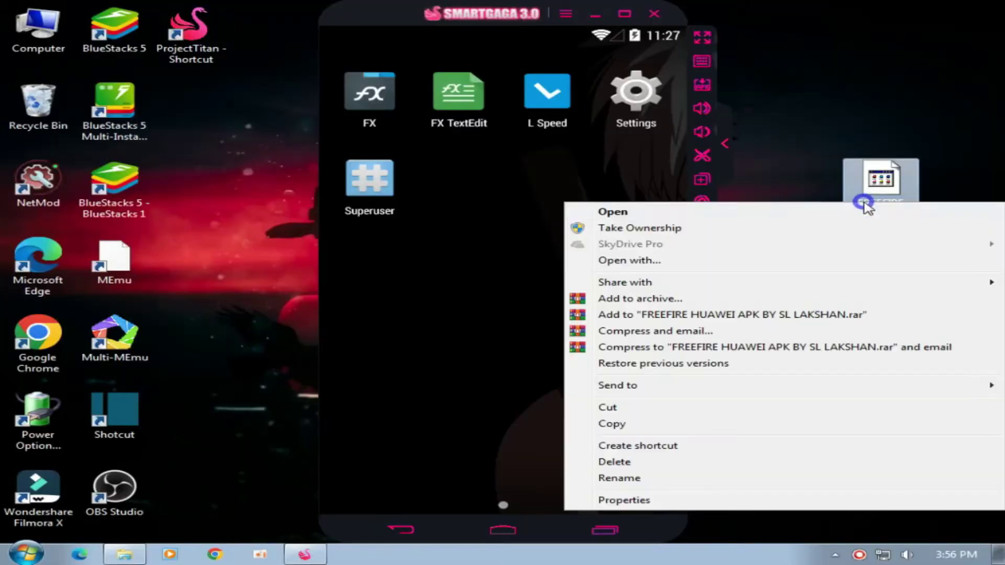
left_click(666, 503)
left_click_drag(796, 324, 734, 325)
left_click(754, 324)
left_click(981, 178)
- Install Free Fire in SmartGaGa from the FREEFIRE HUAWEI APK file on the desktop
left_click_drag(803, 121, 864, 220)
left_click_drag(881, 188, 580, 350)
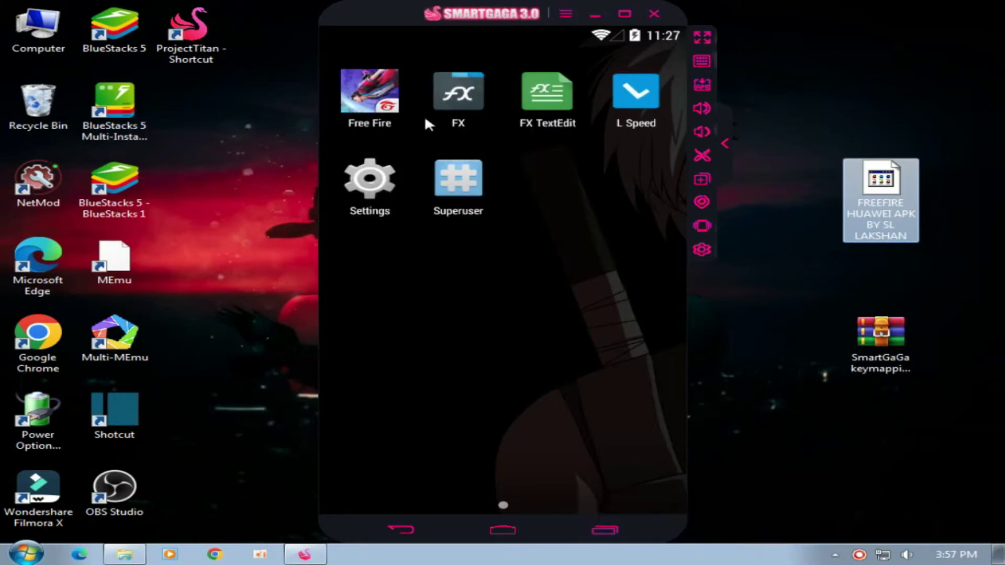
left_click(576, 371)
- Minimize SmartGaGa, extract the keymapping fix archive onto the desktop and move the extracted SmartGaGa folder toward the desktop's centre
left_click(881, 335)
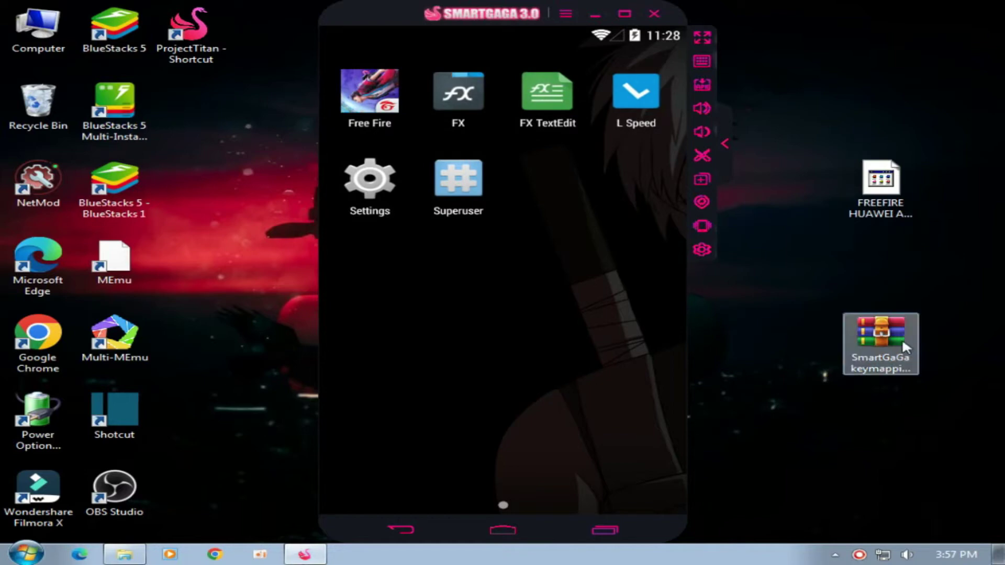
left_click(595, 14)
left_click_drag(747, 269, 856, 345)
right_click(855, 343)
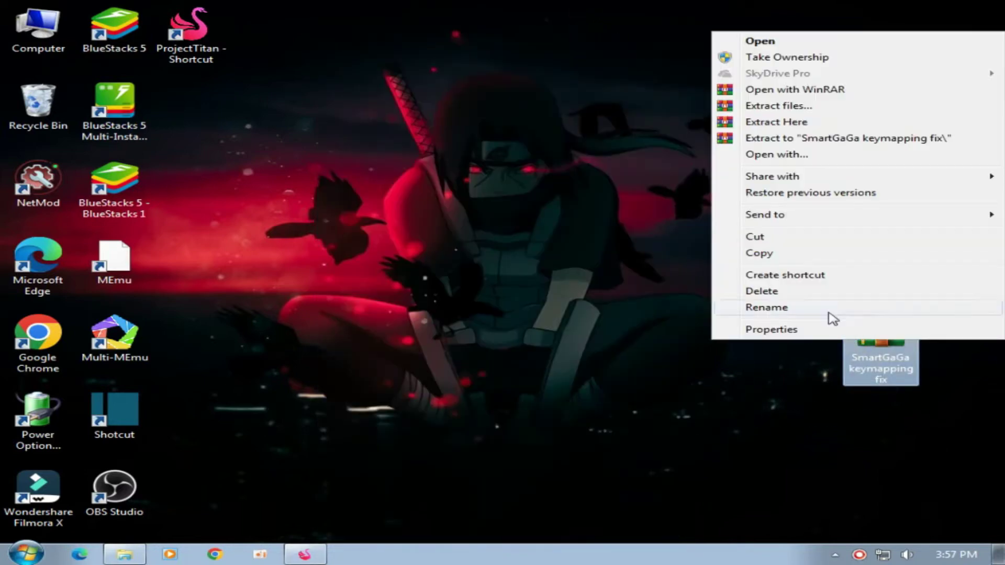
left_click(799, 124)
left_click_drag(175, 95, 557, 197)
left_click_drag(301, 168, 298, 86)
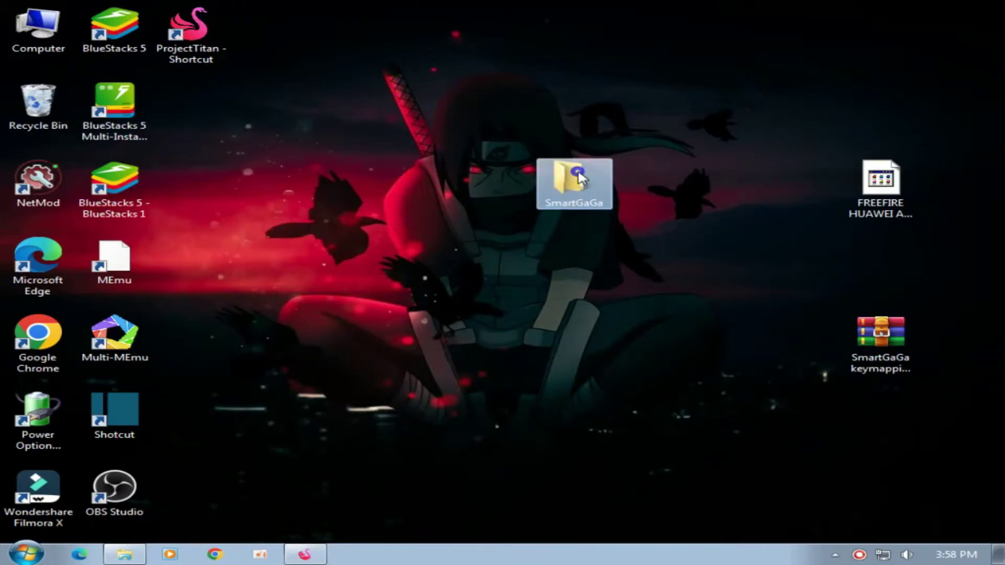
- Cut the extracted SmartGaGa folder from the desktop and open the %appdata% folder through Run
right_click(579, 172)
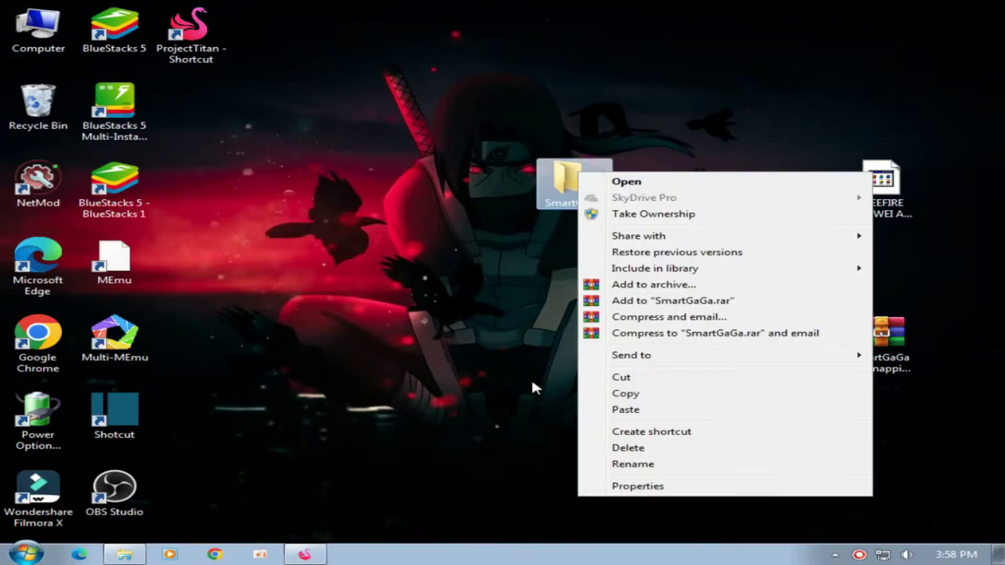
left_click(634, 377)
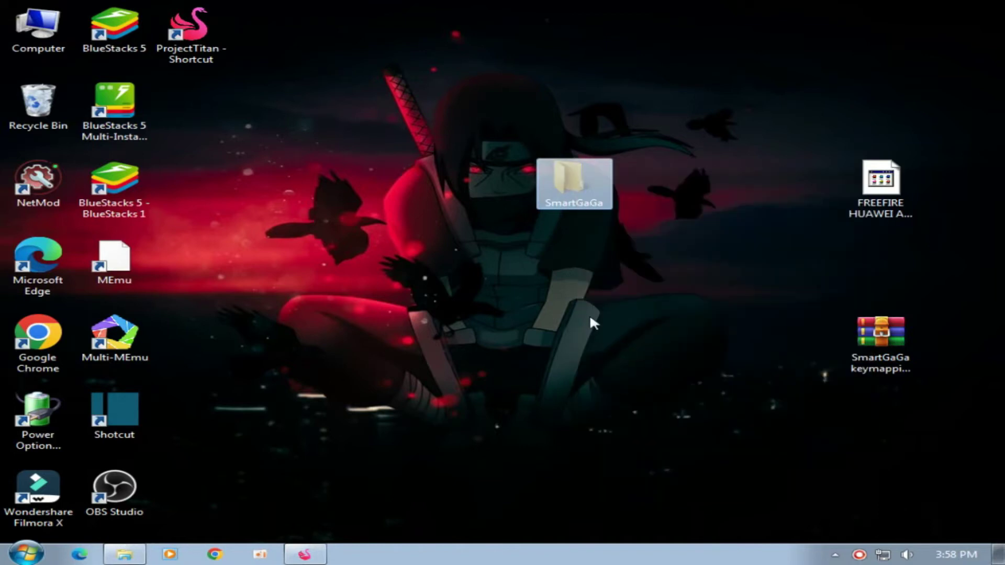
key("super+r")
left_click_drag(198, 376, 530, 204)
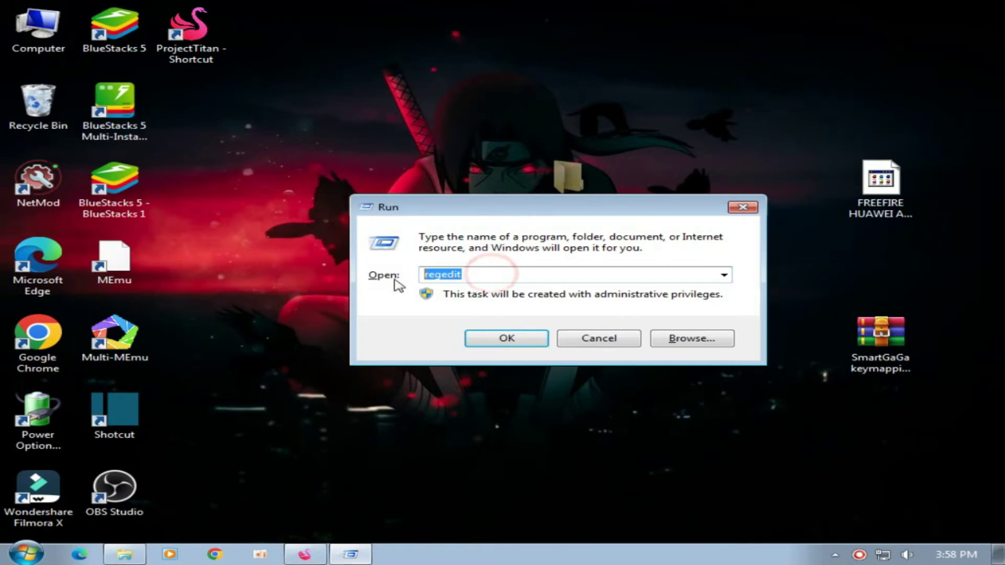
type("%appdata%")
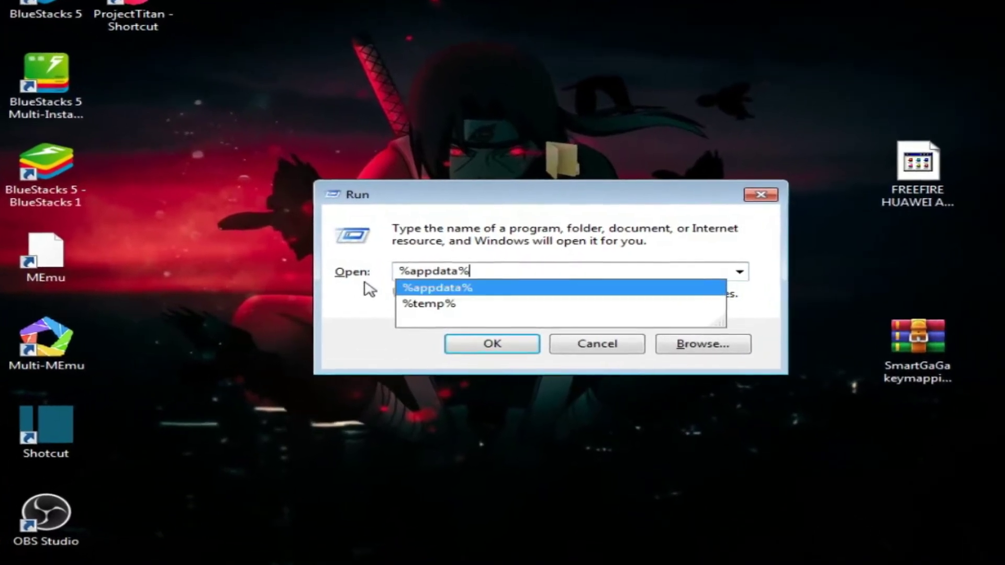
left_click(483, 270)
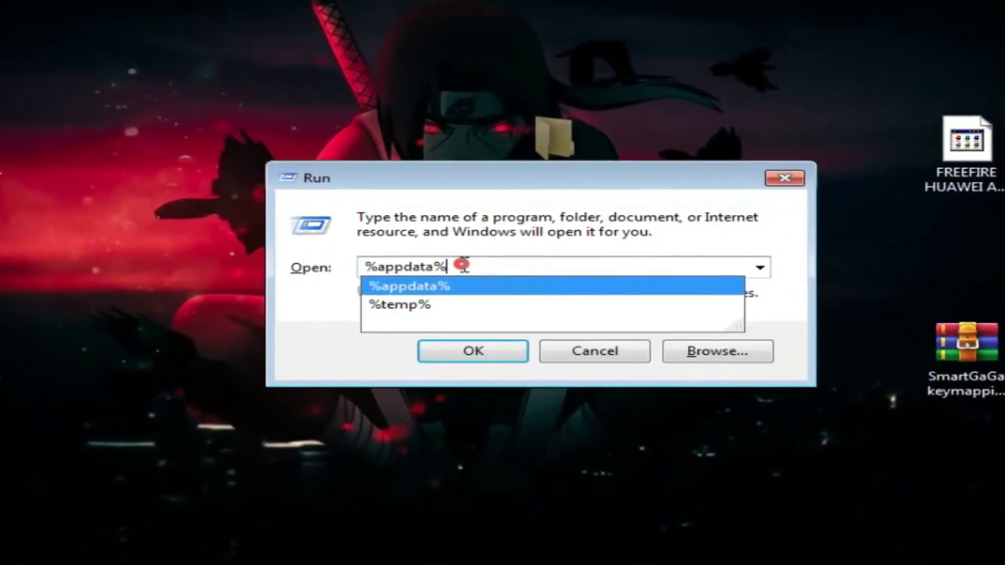
left_click(459, 287)
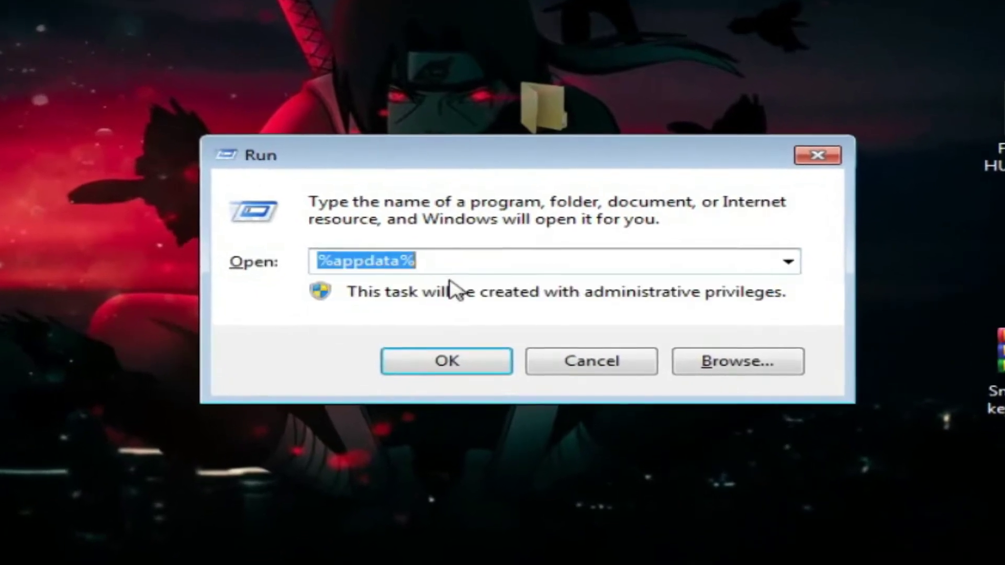
left_click(453, 261)
left_click(447, 361)
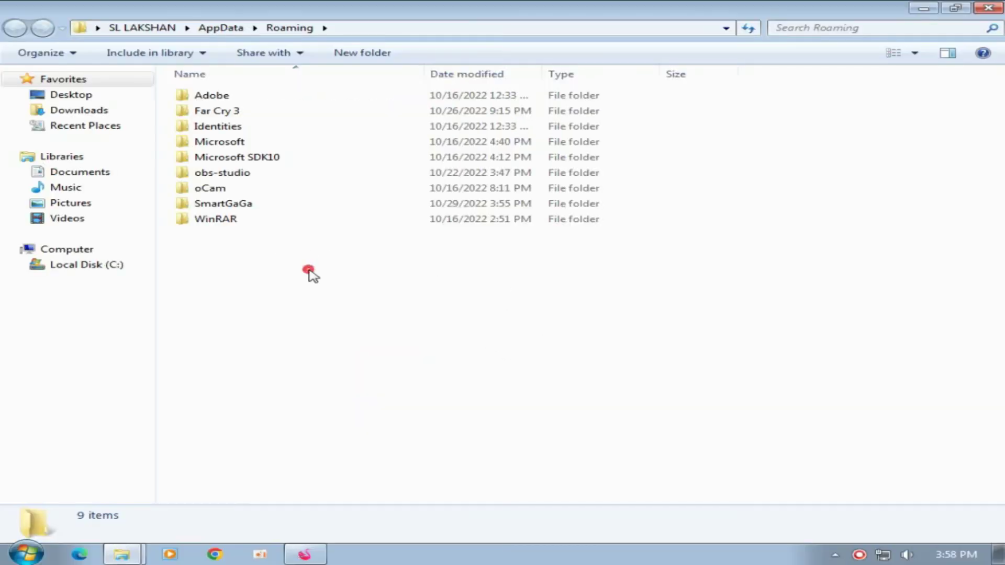
- Paste the cut SmartGaGa folder into the Roaming folder, merging it with the existing SmartGaGa folder
left_click(244, 204)
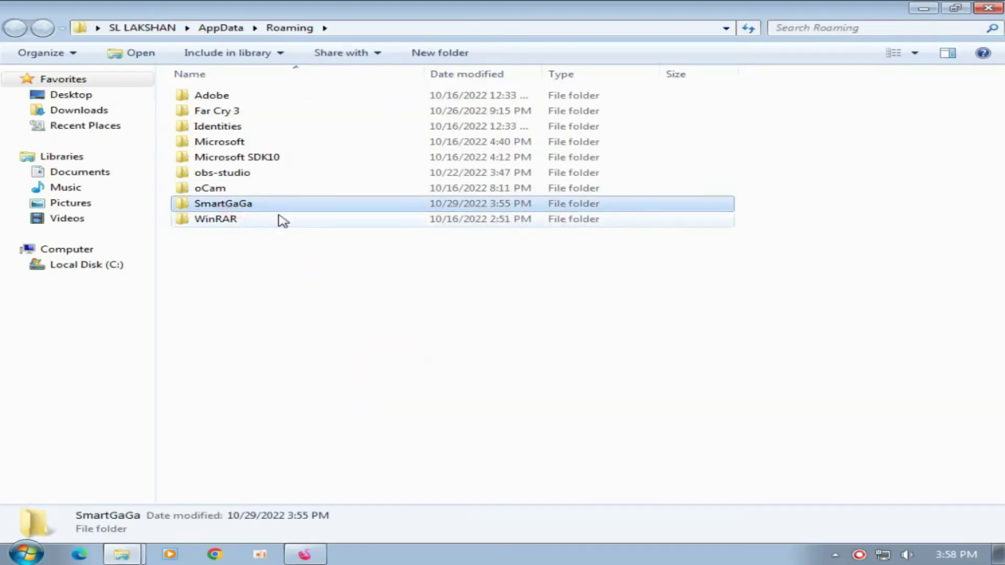
right_click(329, 288)
left_click(383, 393)
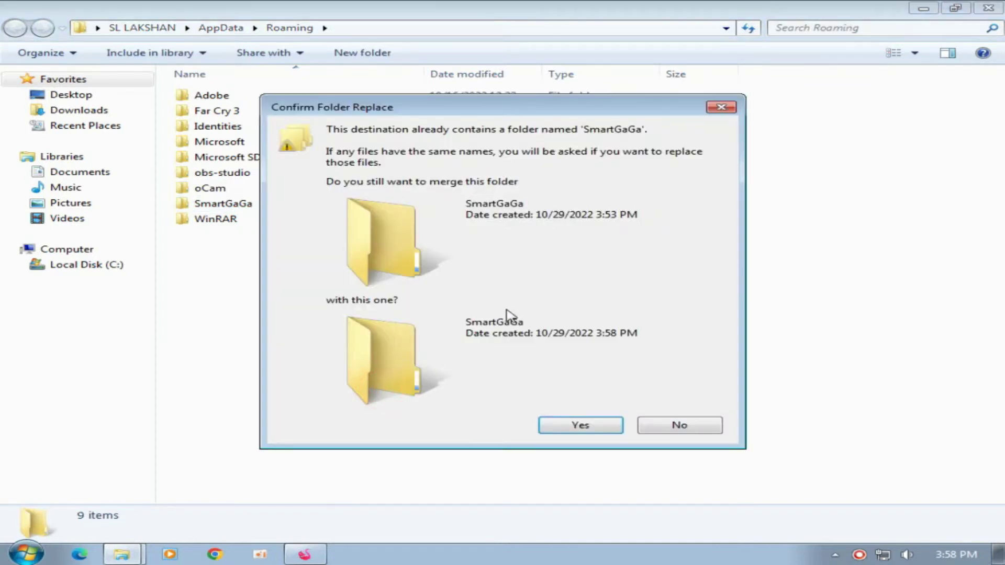
left_click(559, 424)
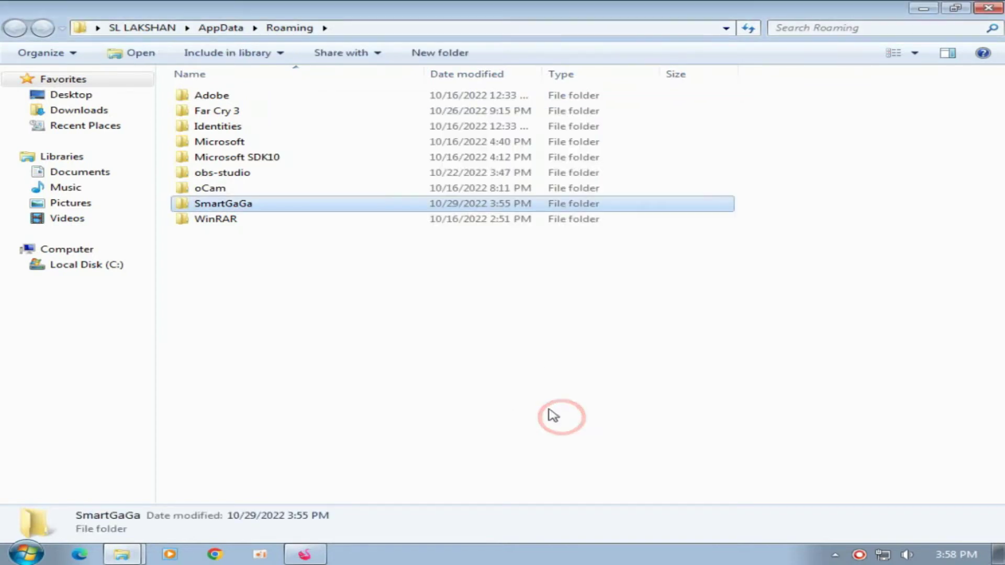
- Examine the contents of the merged SmartGaGa folder and close the window
double_click(247, 204)
double_click(253, 126)
left_click_drag(285, 191, 314, 92)
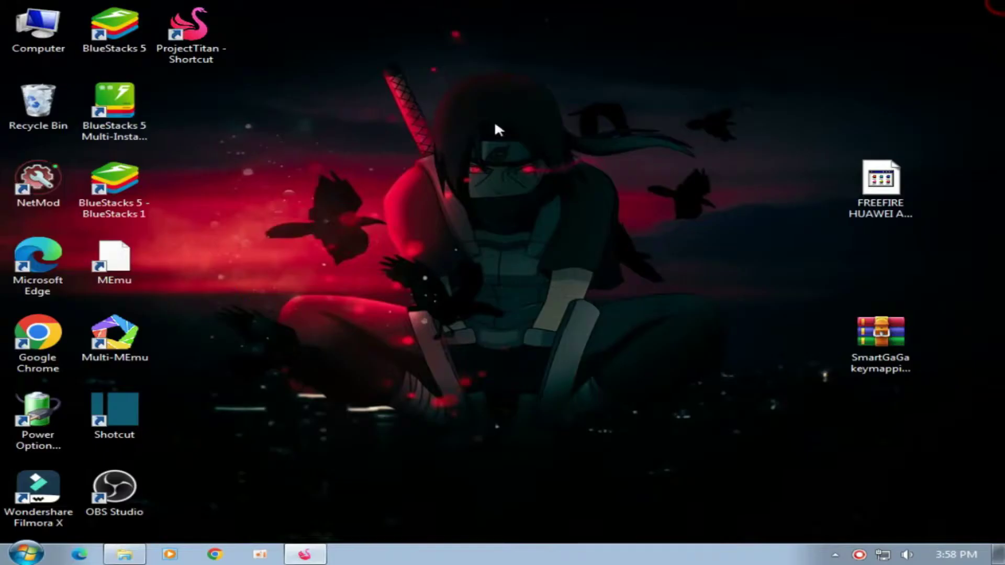
- Move the FREEFIRE HUAWEI APK file and the SmartGaGa keymapping archive to the Recycle Bin, refreshing the desktop before and after
right_click(469, 118)
right_click(446, 126)
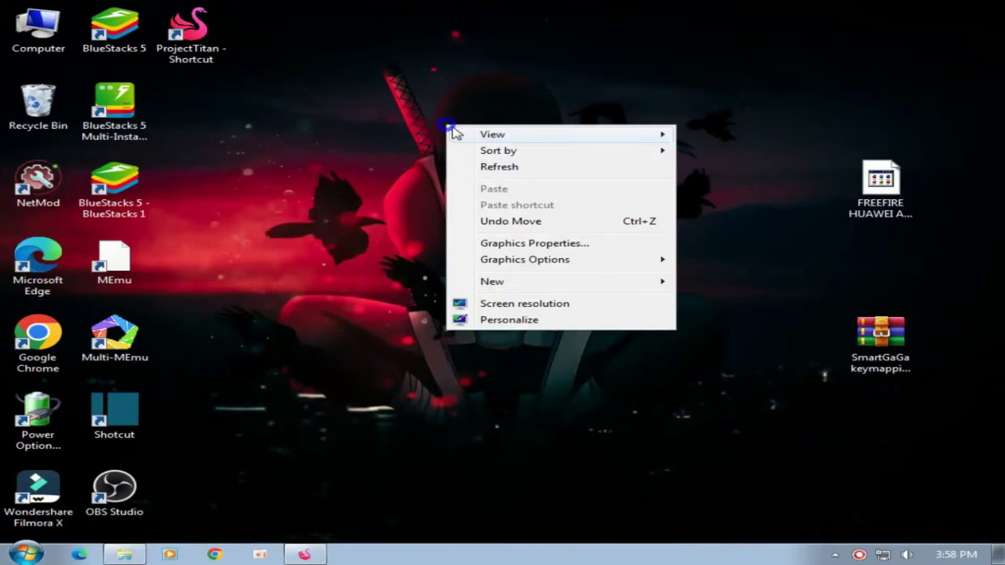
left_click(492, 169)
mouse_move(321, 553)
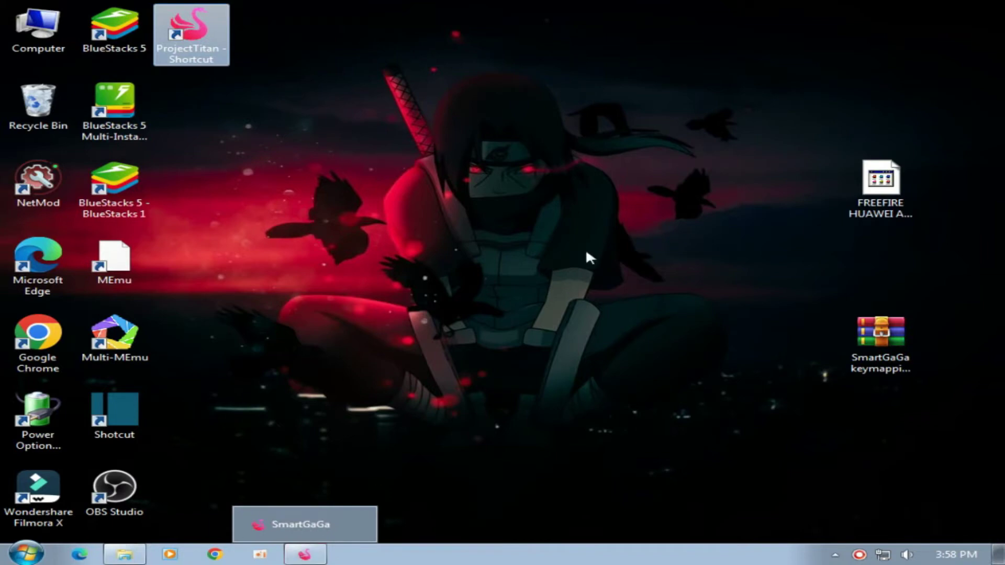
left_click_drag(686, 149, 904, 411)
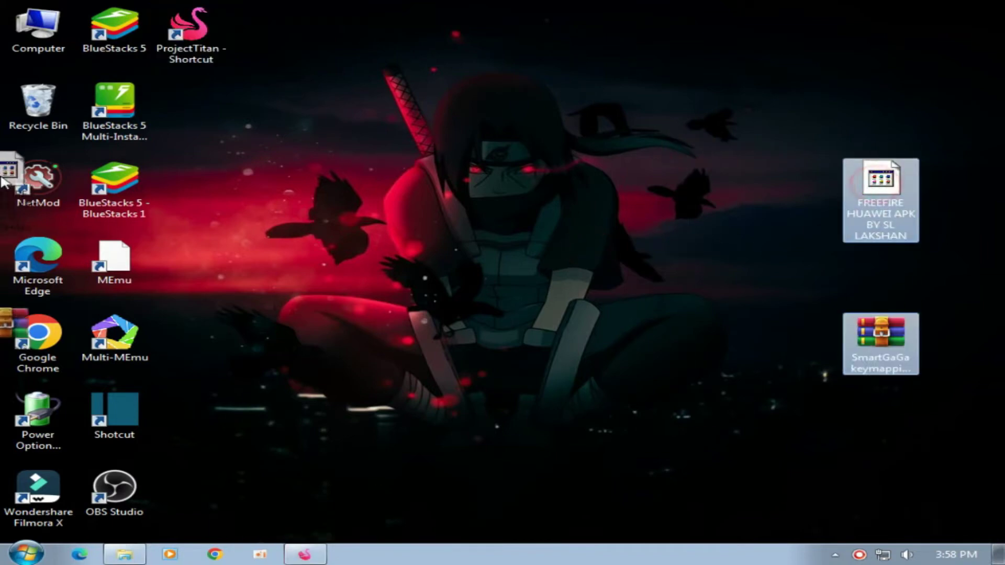
left_click_drag(879, 191, 39, 102)
right_click(507, 201)
left_click(559, 243)
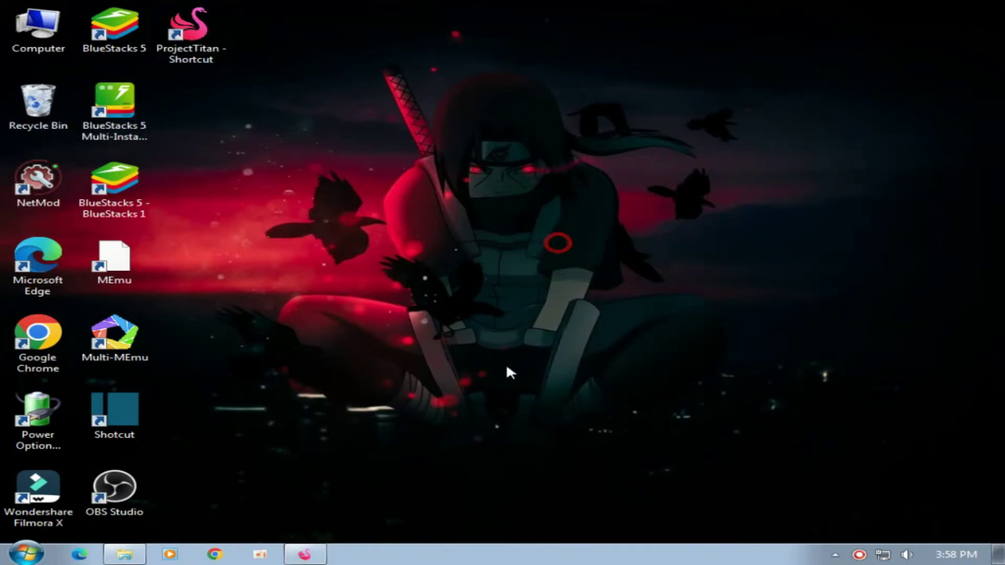
- Restore the SmartGaGa window and refresh the desktop twice
left_click(323, 551)
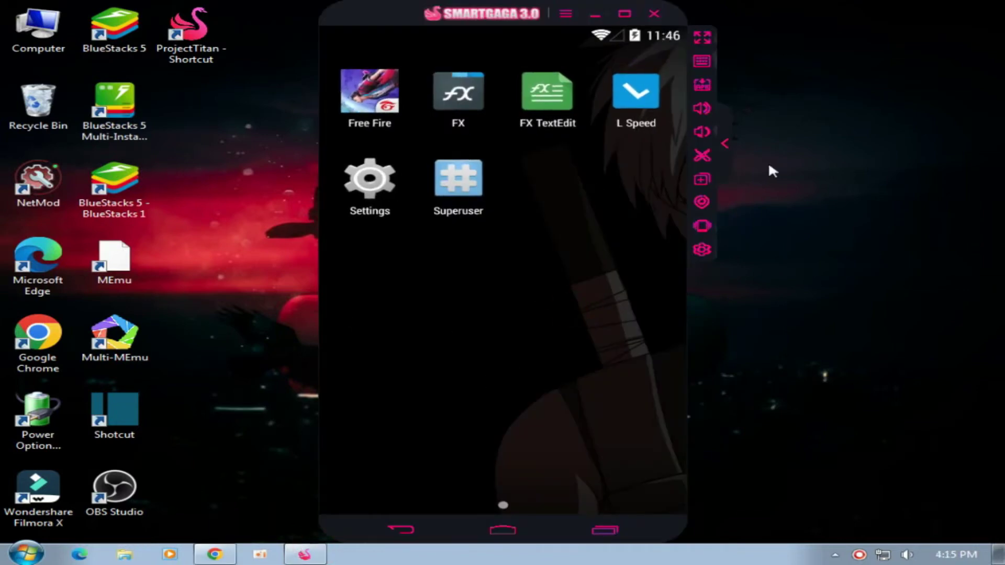
right_click(772, 116)
left_click(826, 156)
right_click(821, 108)
left_click(886, 150)
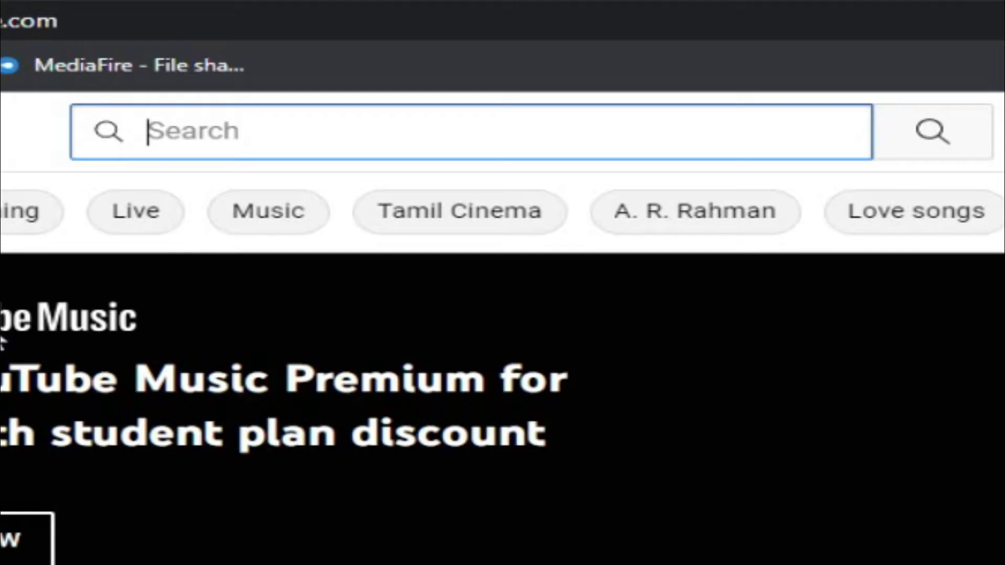
- Search YouTube in Chrome for "free fire vbot config file" and filter the results to videos uploaded this week
type("f")
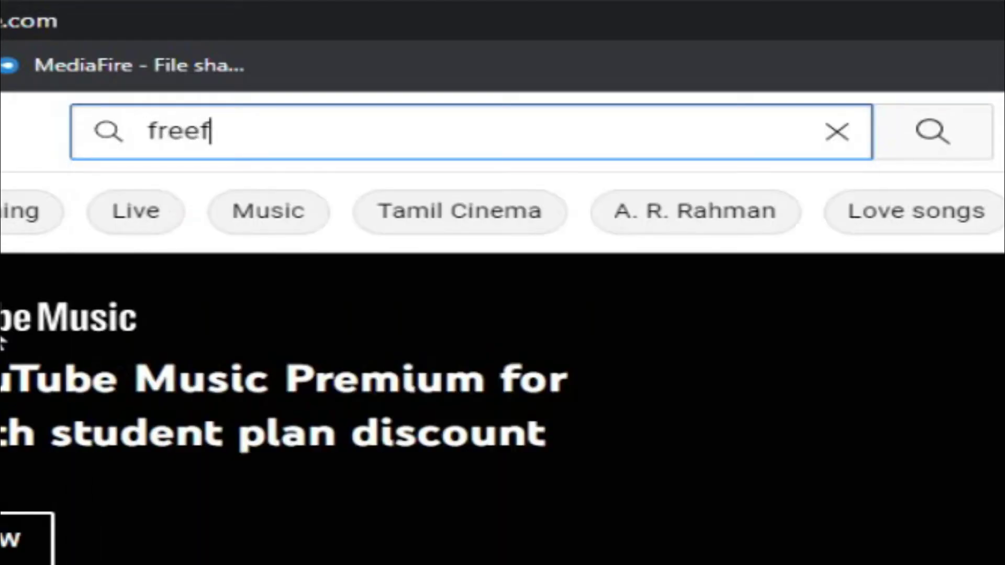
type("ree fire vbot con")
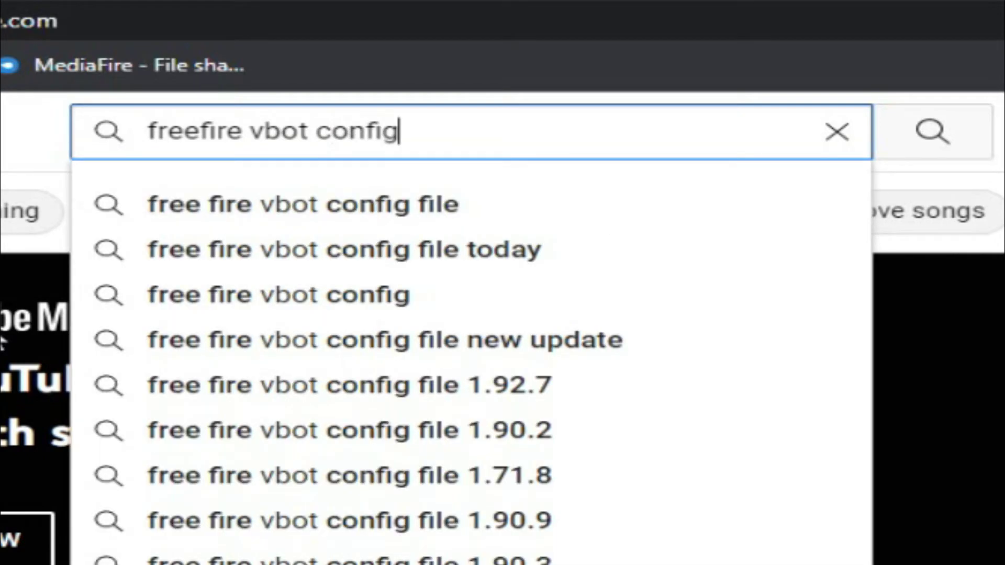
type("fig")
left_click(312, 199)
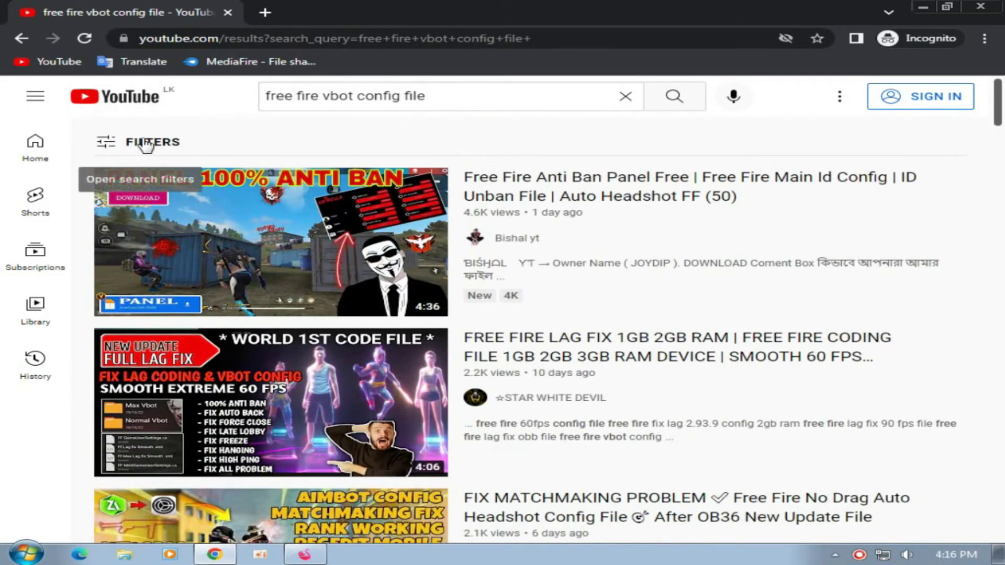
left_click(144, 142)
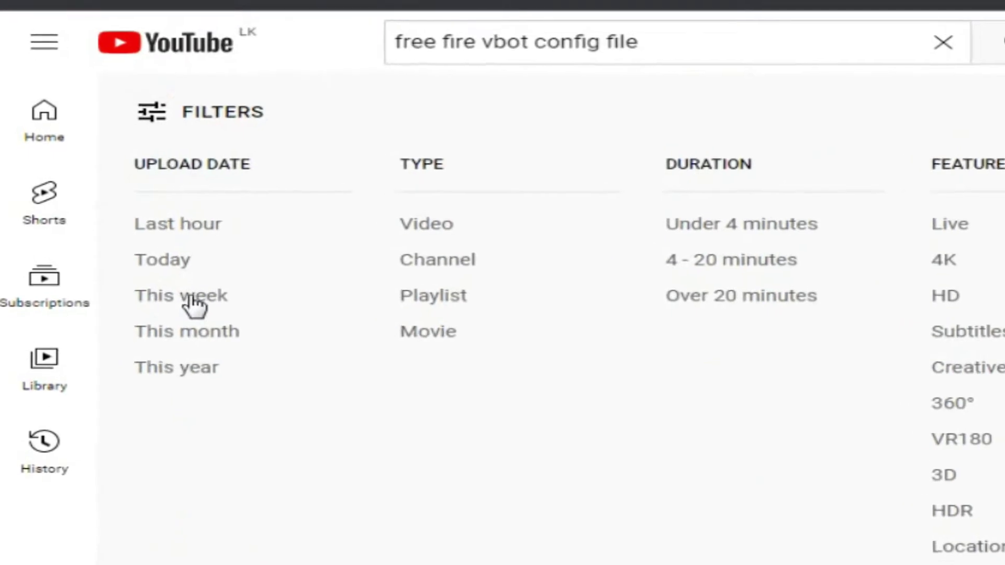
left_click(155, 278)
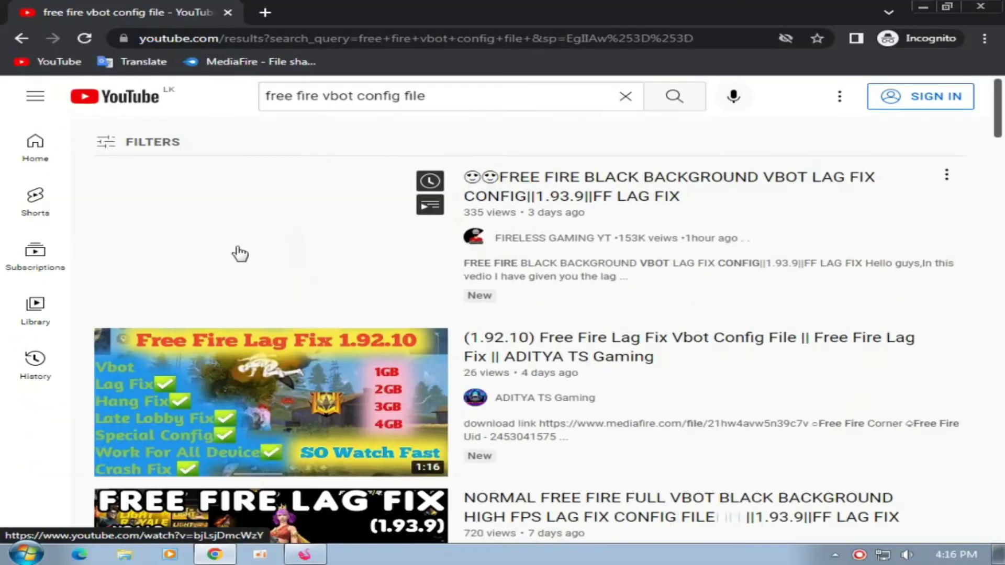
- Examine the filtered YouTube results for vbot config videos, checking the Free Fire version in their titles
scroll(323, 273, "down", 5)
scroll(323, 273, "up", 5)
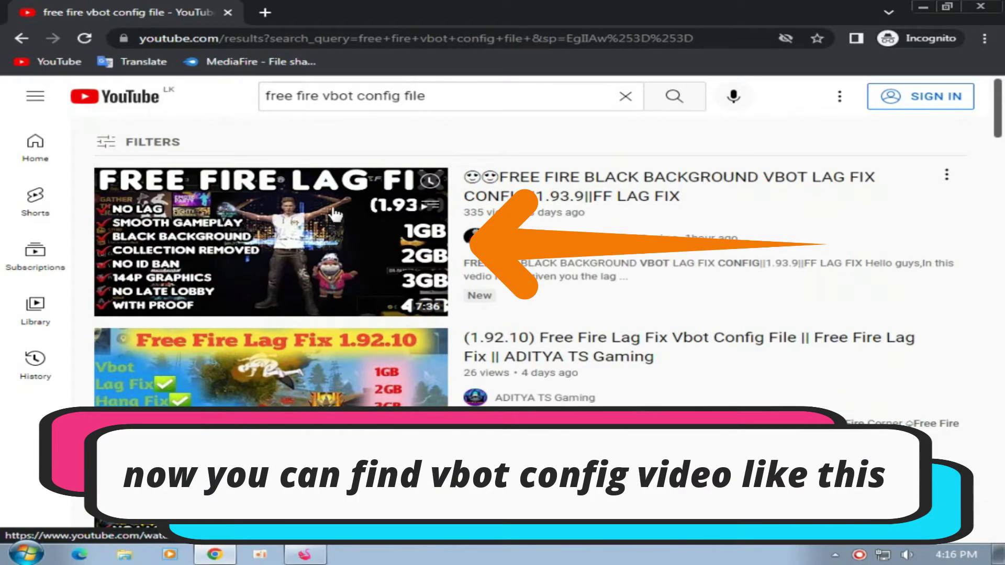
scroll(251, 243, "down", 15)
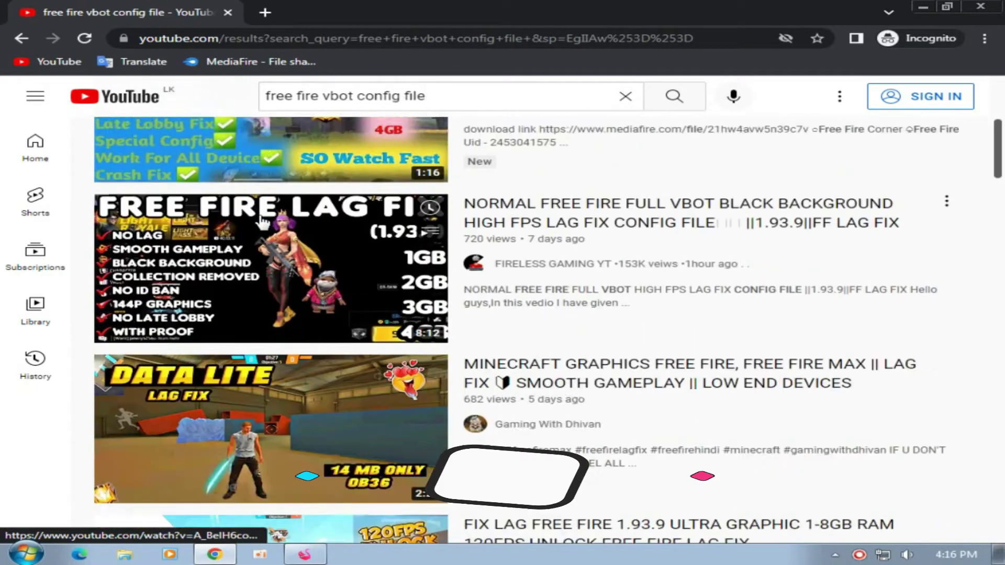
scroll(251, 242, "down", 5)
scroll(229, 314, "up", 4)
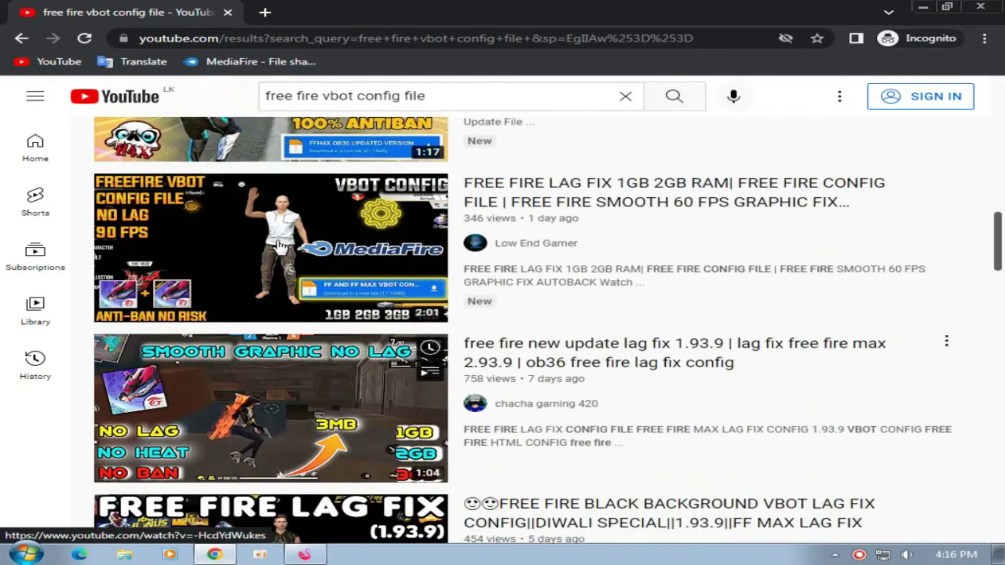
scroll(223, 309, "down", 10)
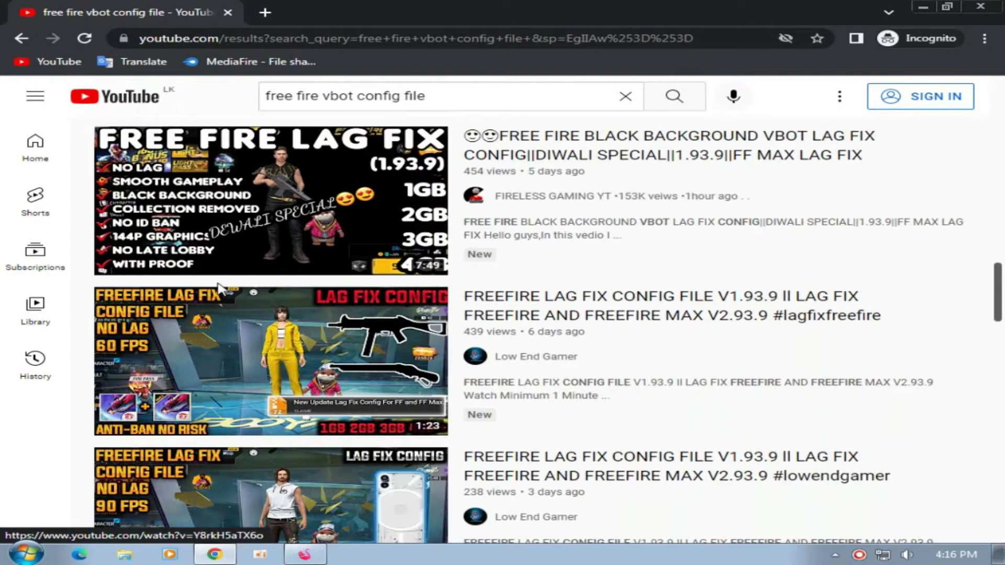
scroll(251, 240, "up", 15)
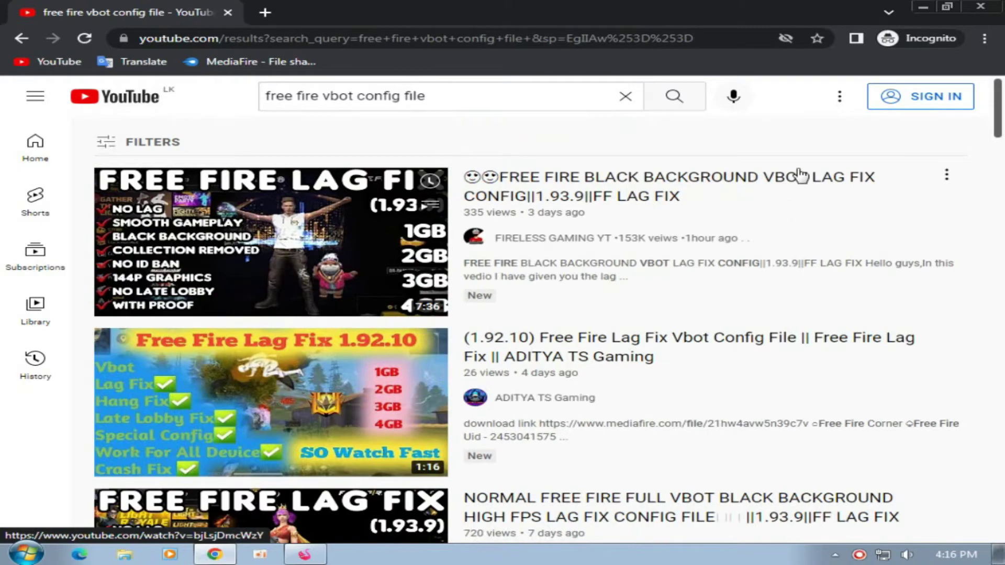
scroll(313, 227, "down", 10)
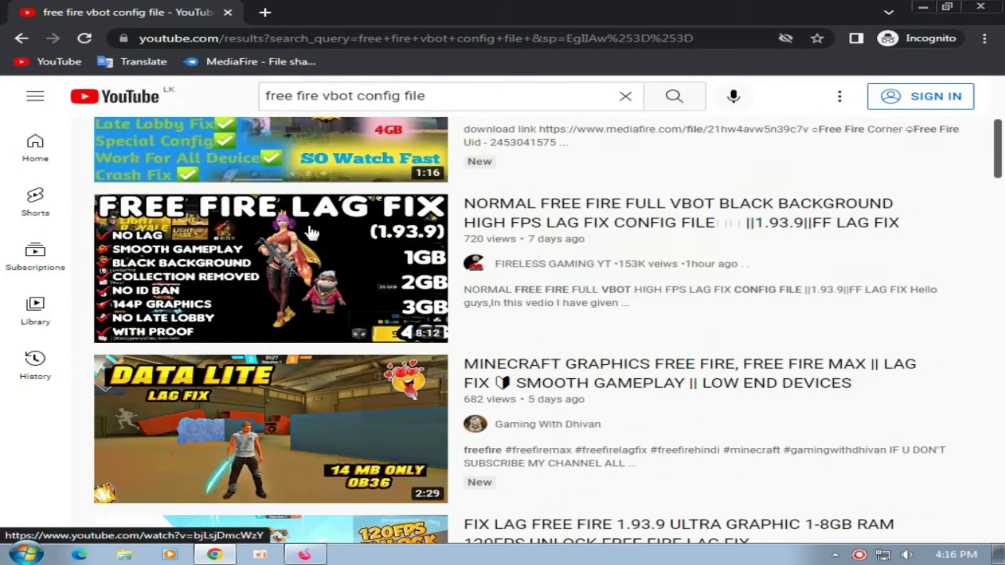
scroll(303, 234, "up", 10)
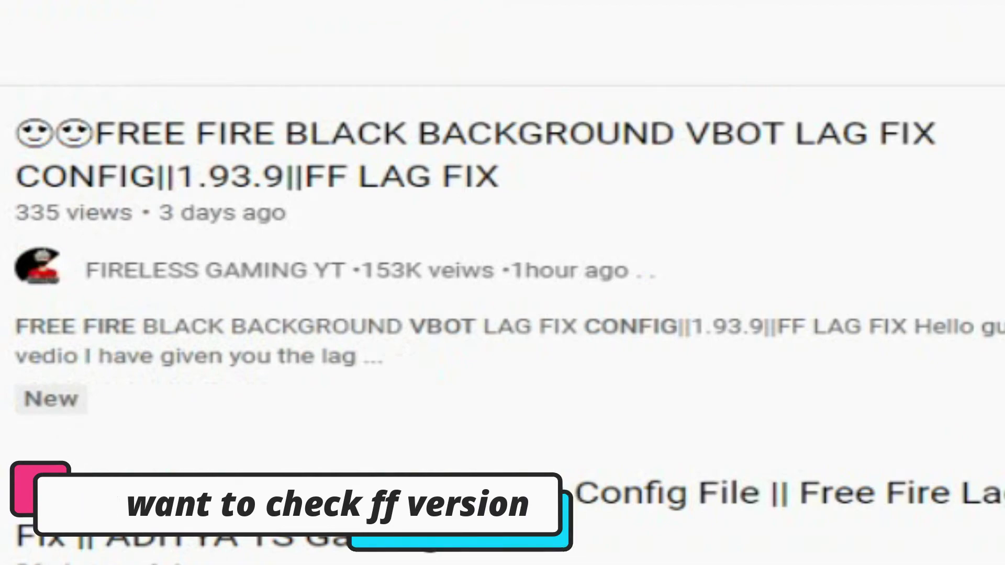
scroll(503, 283, "down", 8)
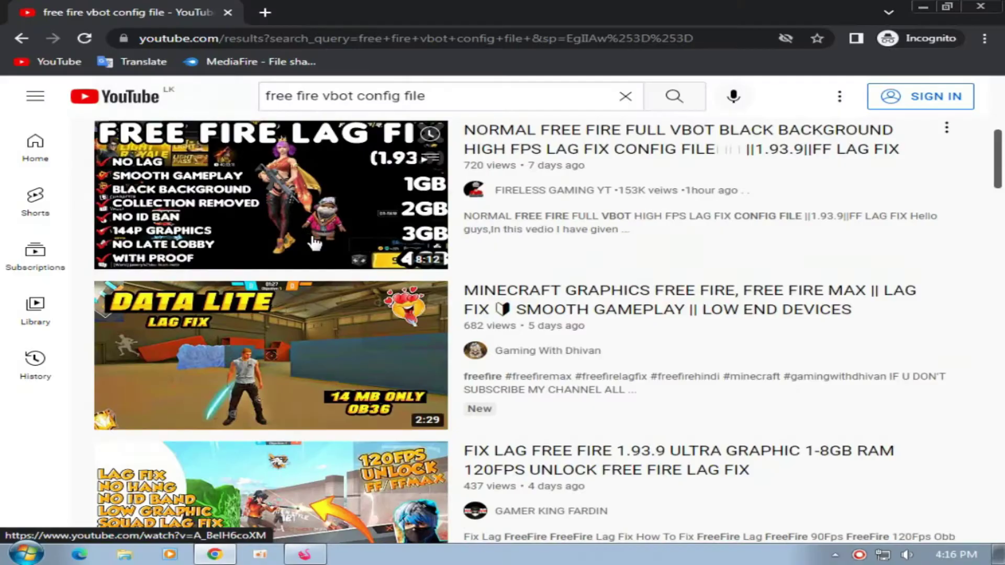
scroll(287, 239, "down", 15)
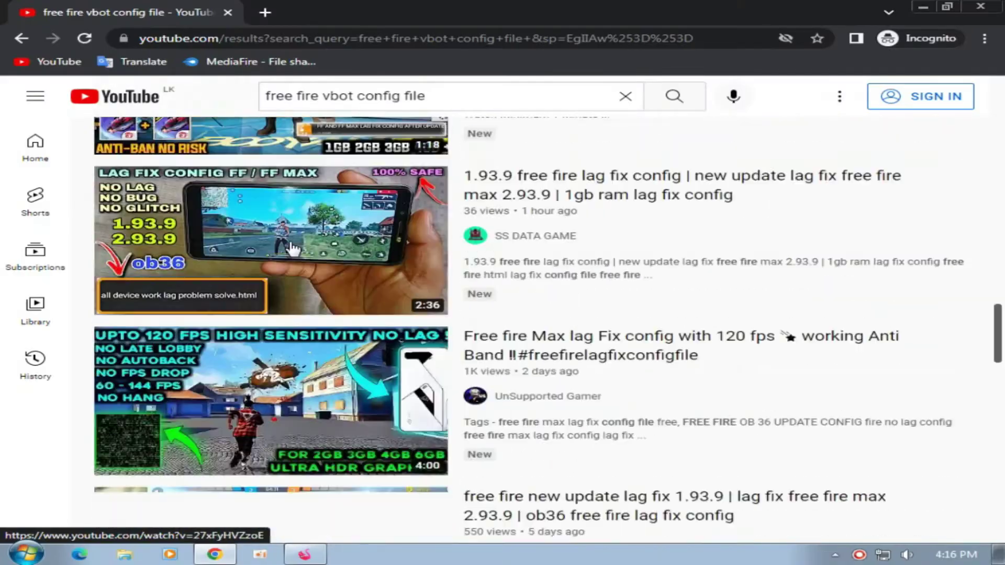
scroll(286, 239, "up", 15)
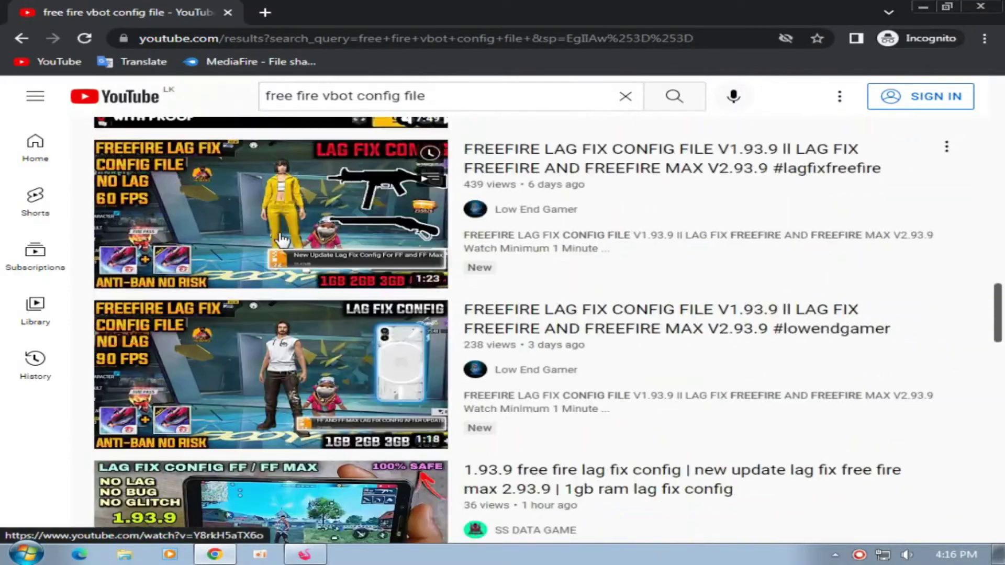
scroll(280, 237, "up", 5)
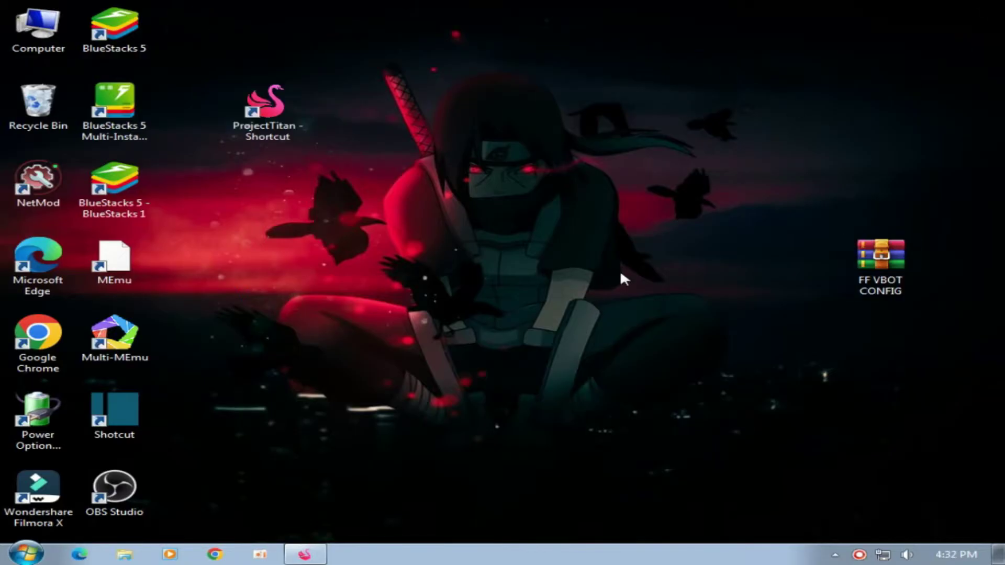
- Extract the FF VBOT CONFIG archive onto the desktop
left_click_drag(729, 151, 912, 411)
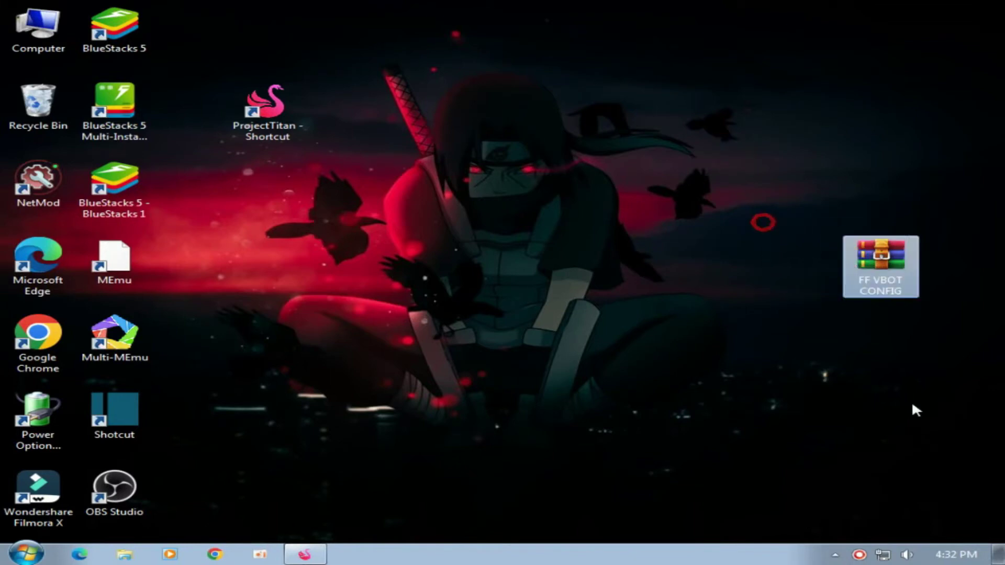
right_click(873, 293)
left_click(844, 326)
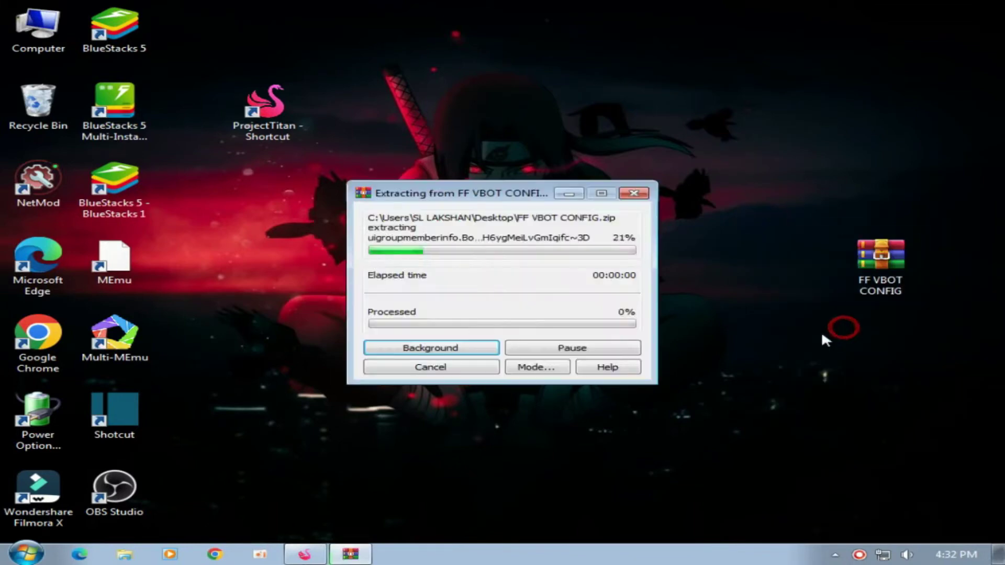
- Move the extracted com.dts.freefireth folder to the middle of the desktop and rename it com.dts.freefireth.huawei
left_click_drag(195, 32, 585, 346)
right_click(551, 334)
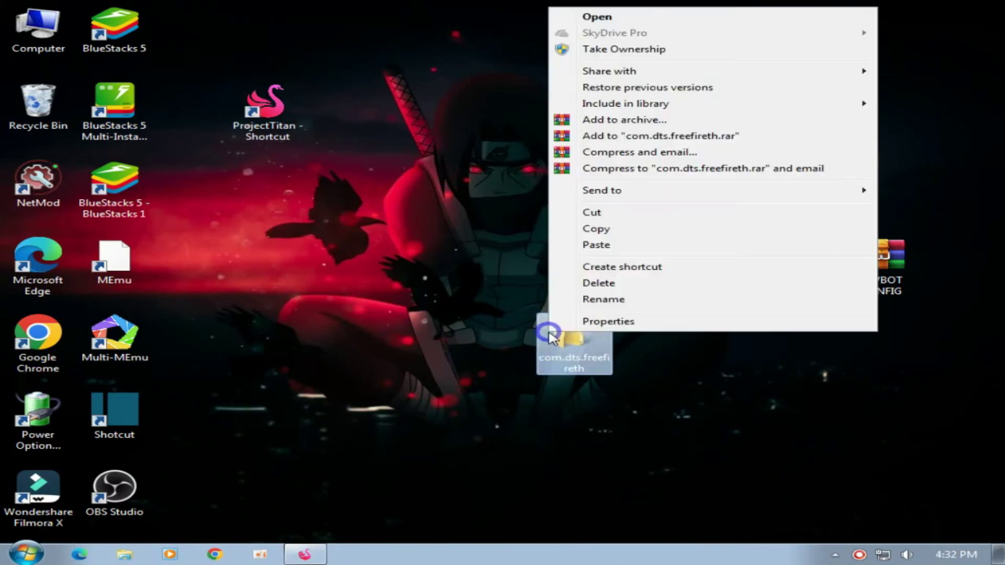
left_click(623, 321)
left_click_drag(673, 204, 549, 129)
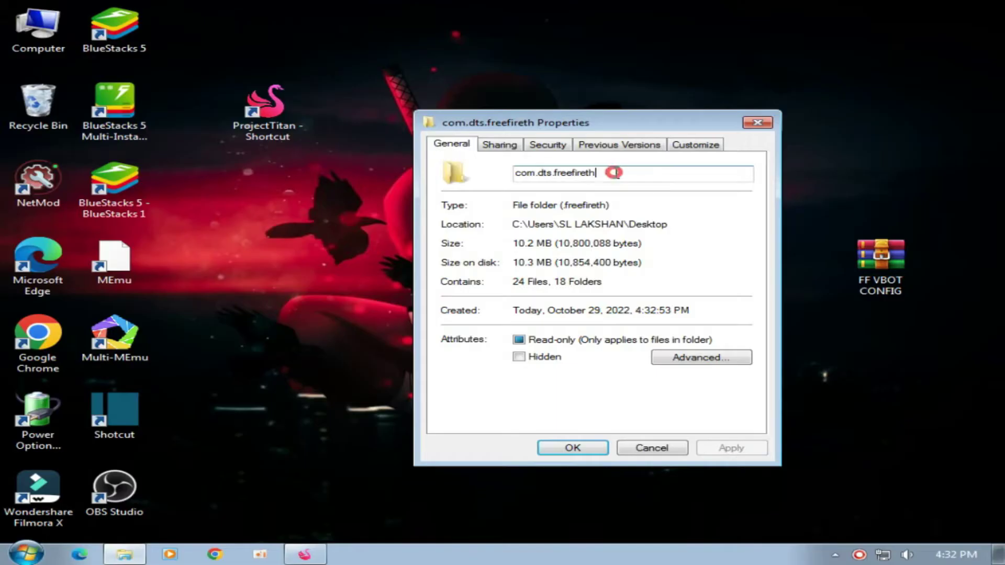
type(".dts.freefireth")
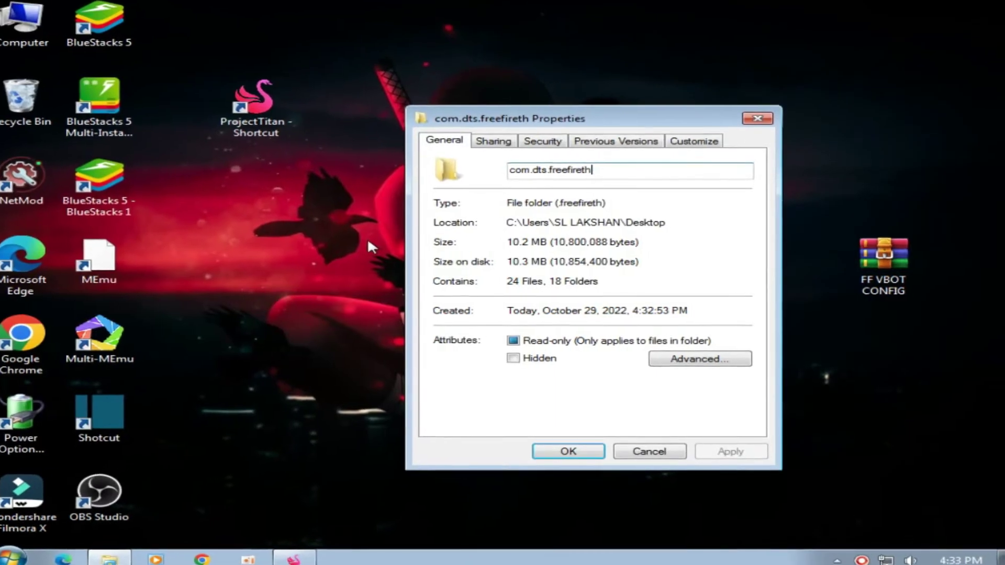
type("ua")
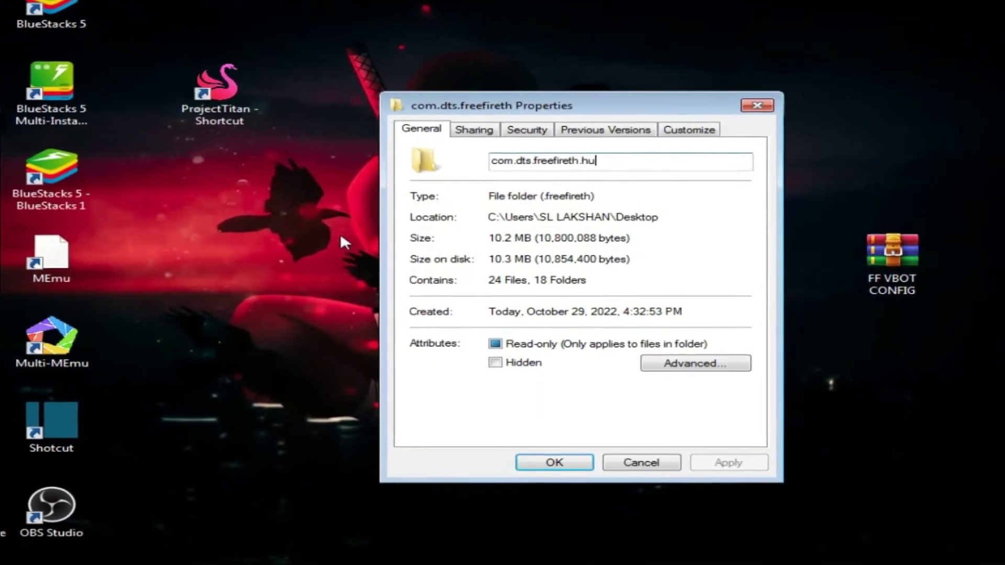
type("wei")
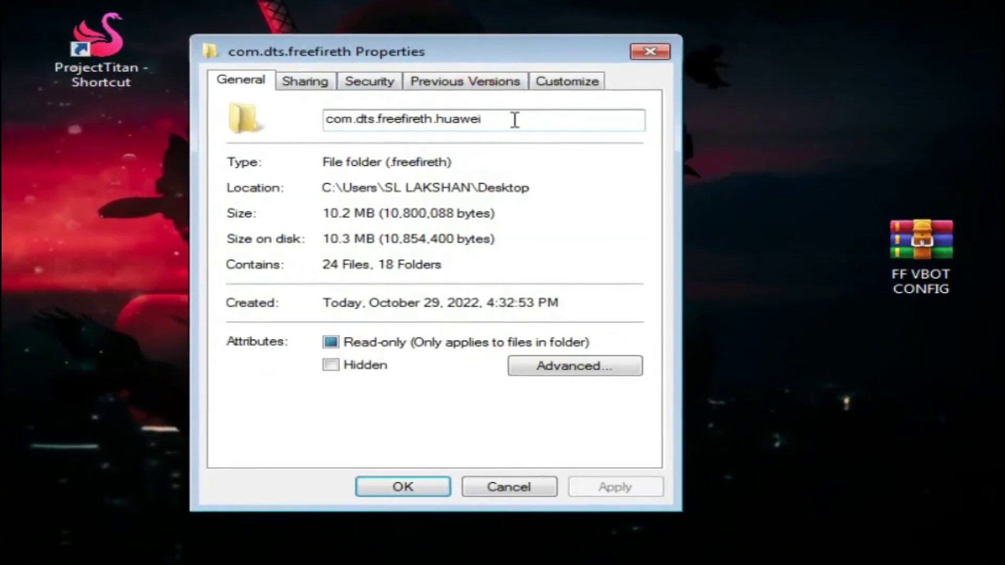
double_click(515, 120)
left_click(511, 120)
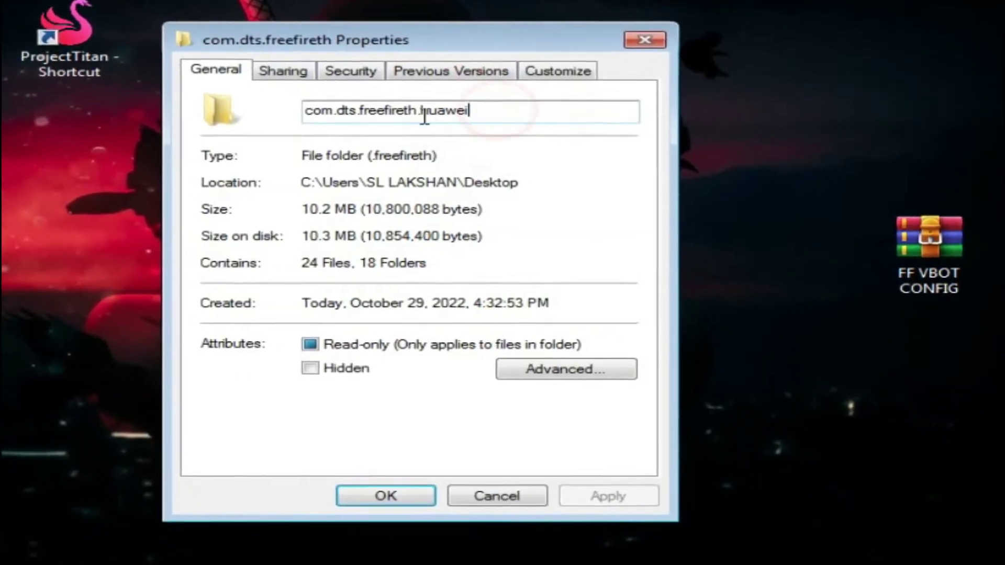
left_click(369, 506)
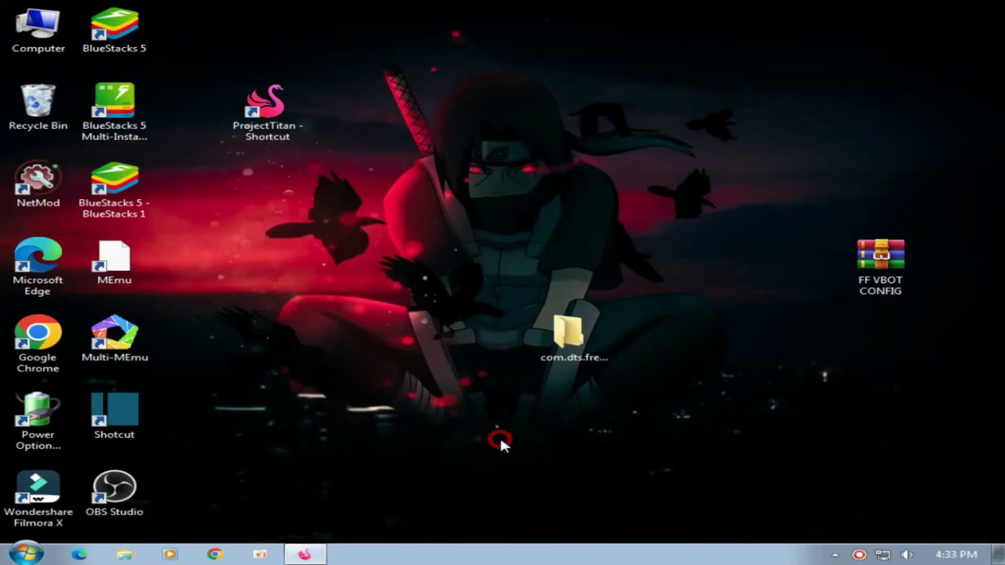
- Move the com.dts.freefireth.huawei folder from the desktop into the sharefs folder of ProjectTitan's Engine directory, check its contents and close the window
right_click(551, 343)
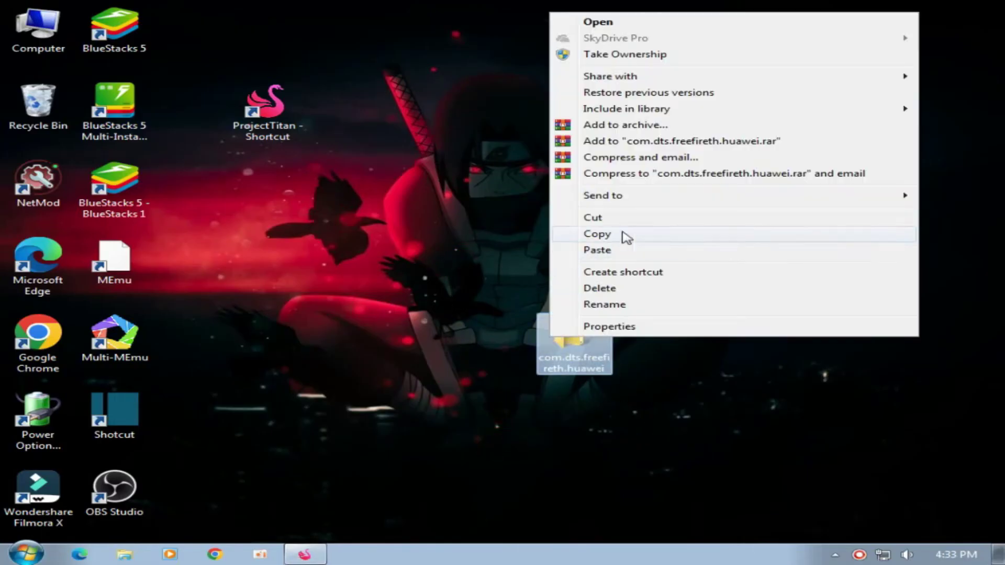
left_click(602, 219)
left_click(180, 56)
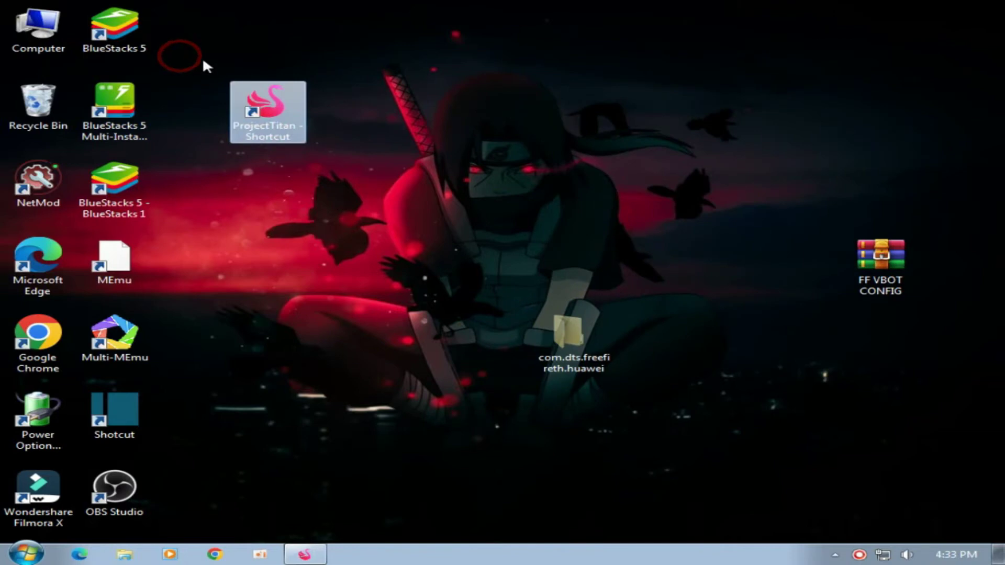
right_click(276, 114)
left_click(371, 173)
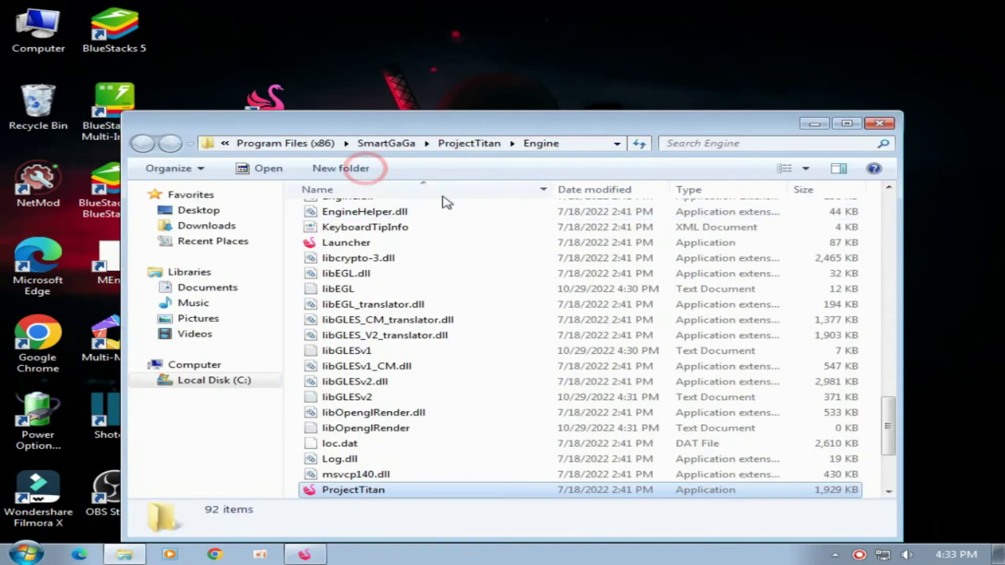
scroll(444, 254, "up", 15)
scroll(388, 269, "up", 2)
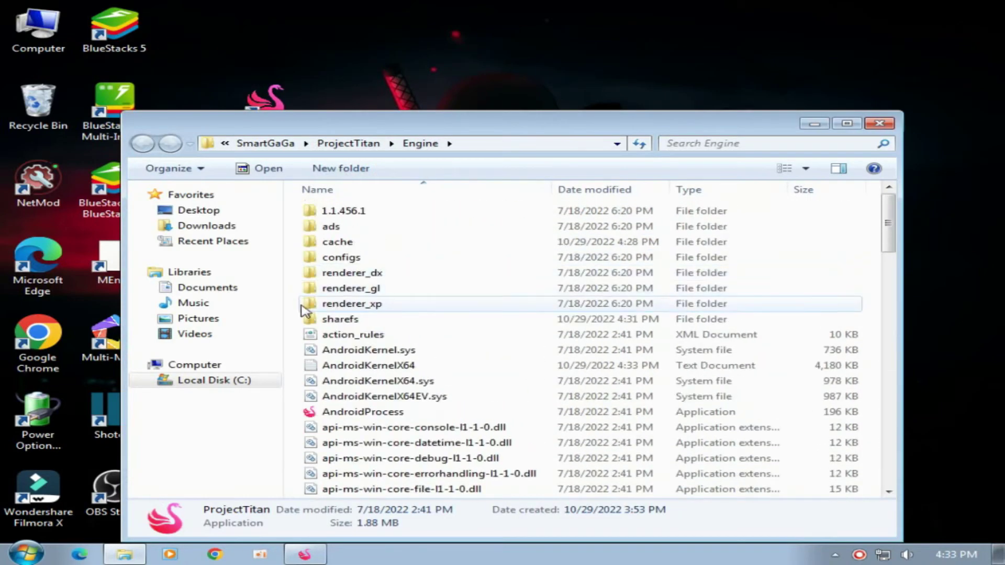
left_click(335, 319)
double_click(358, 319)
right_click(431, 341)
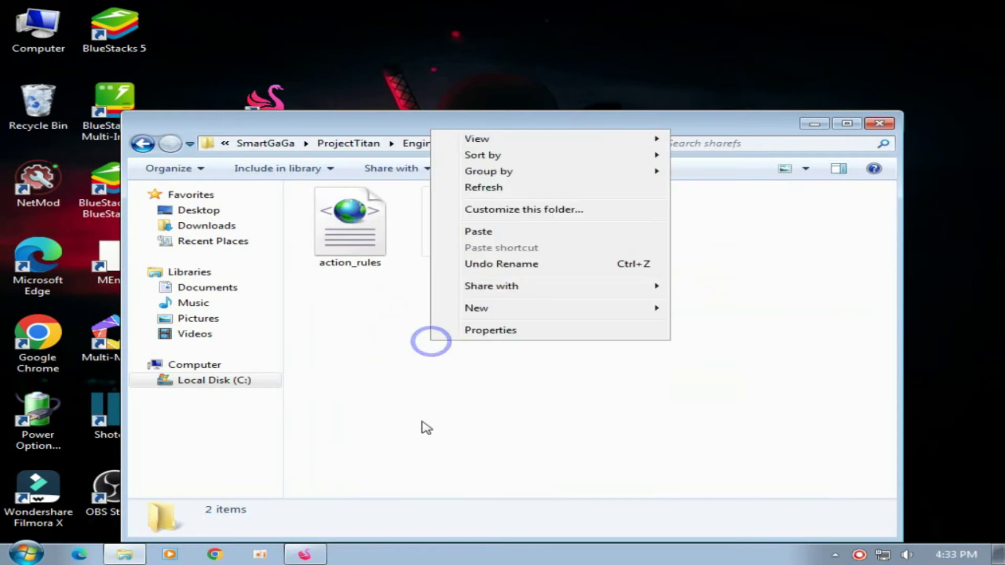
left_click(494, 235)
double_click(370, 256)
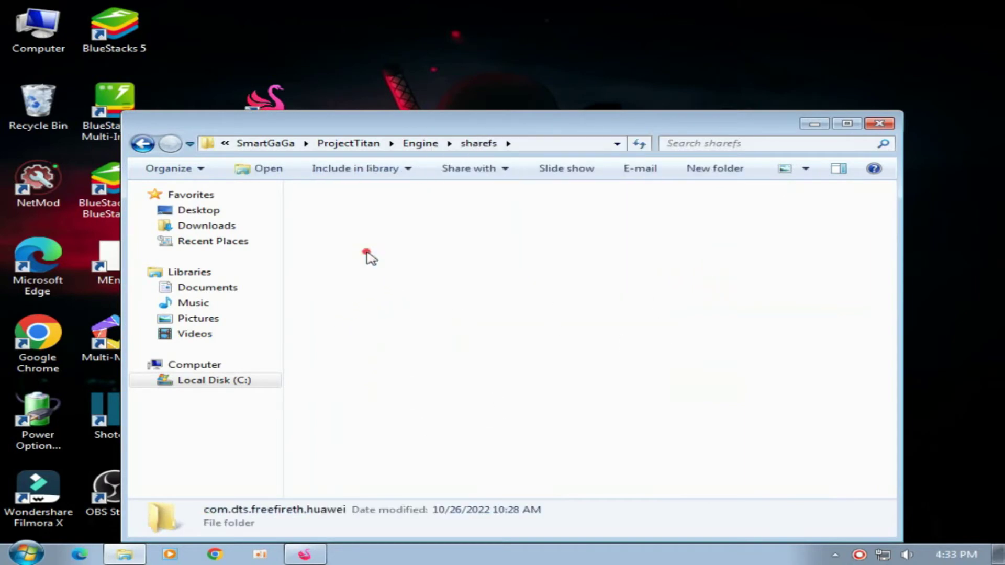
left_click(879, 123)
- Refresh the desktop and restore the SmartGaGa window
right_click(593, 85)
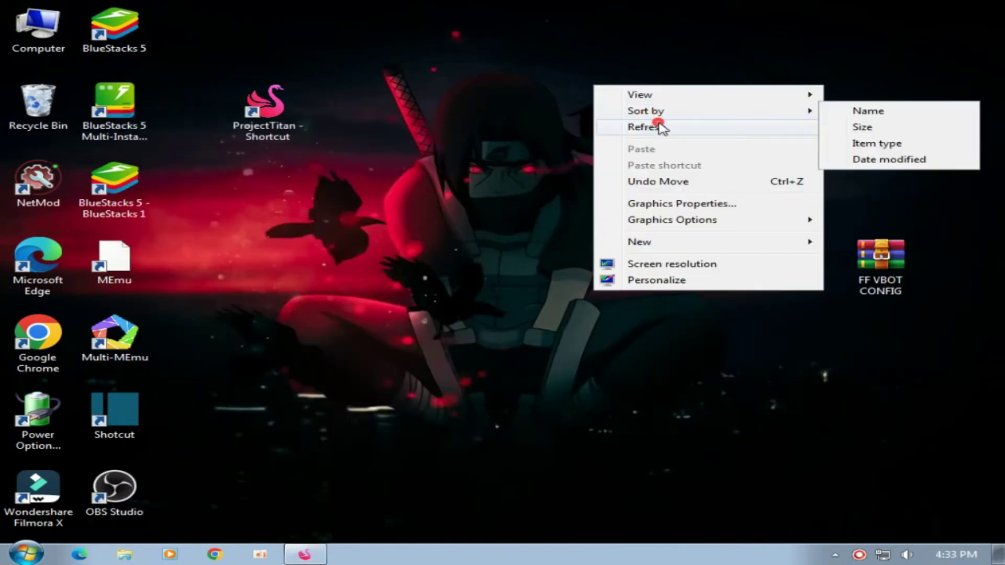
left_click(654, 127)
left_click(251, 111)
left_click(305, 549)
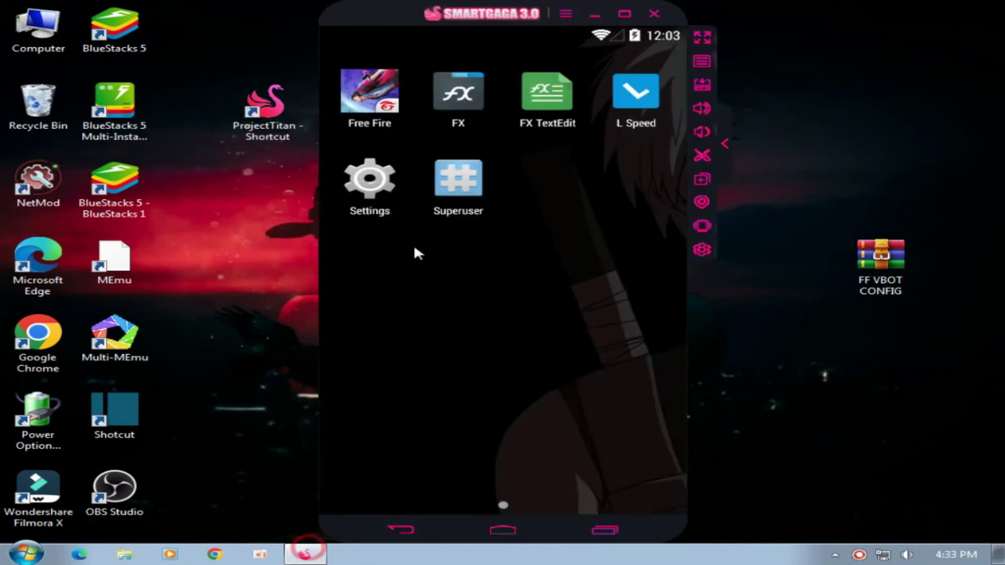
- Cut the com.dts.freefireth.huawei folder from the System share folder in the FX file manager
left_click(460, 97)
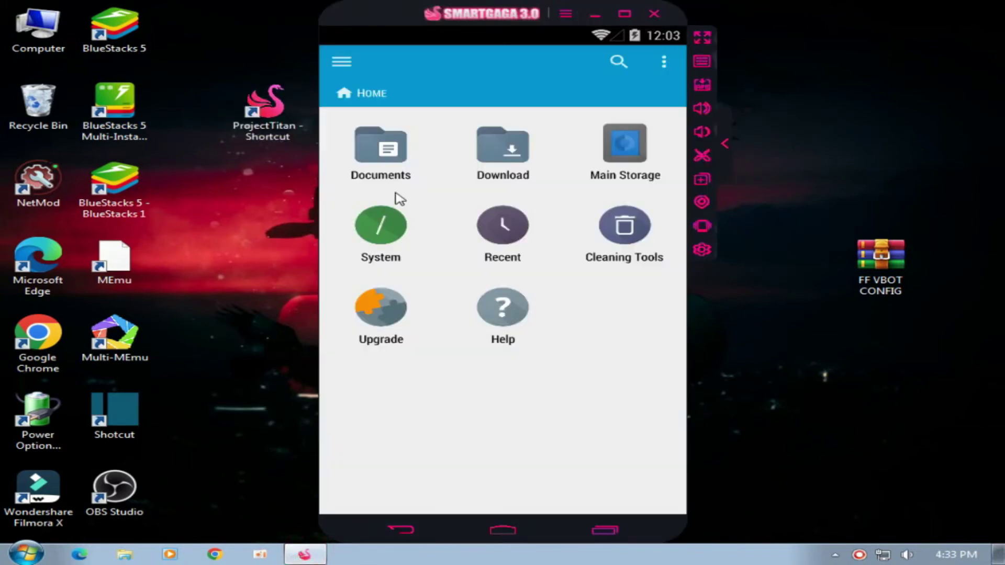
left_click(393, 236)
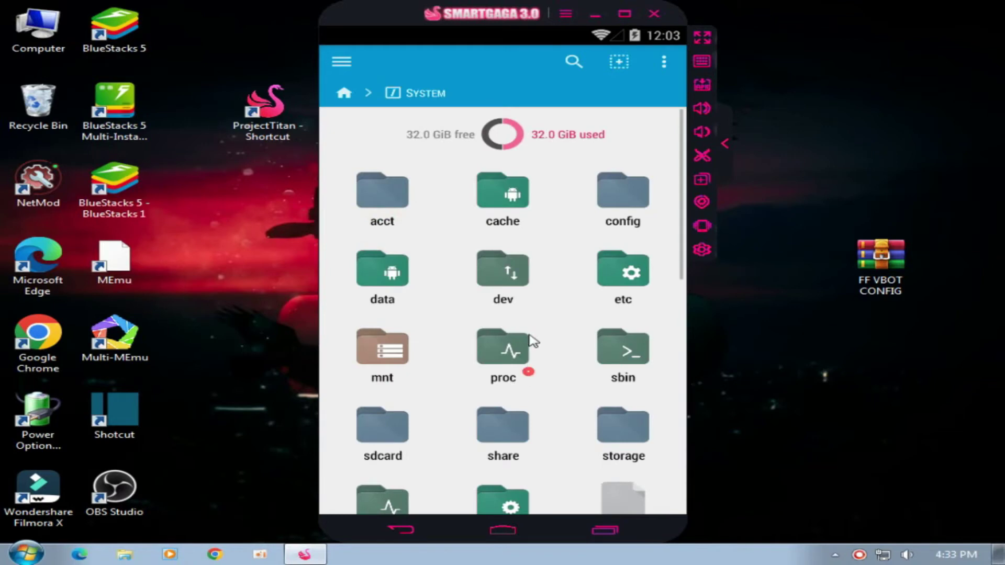
scroll(503, 340, "down", 2)
left_click(502, 301)
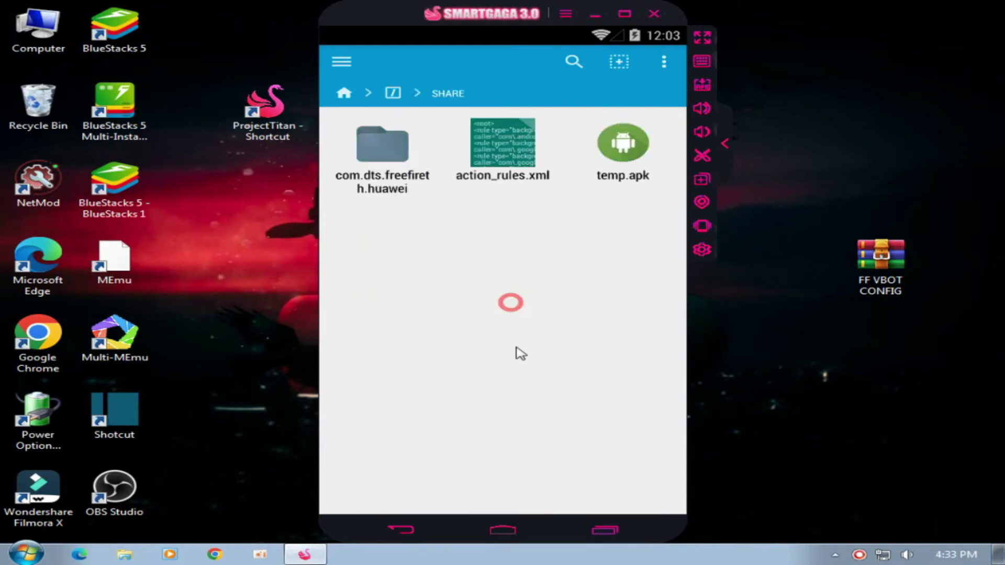
left_click(618, 62)
left_click(379, 166)
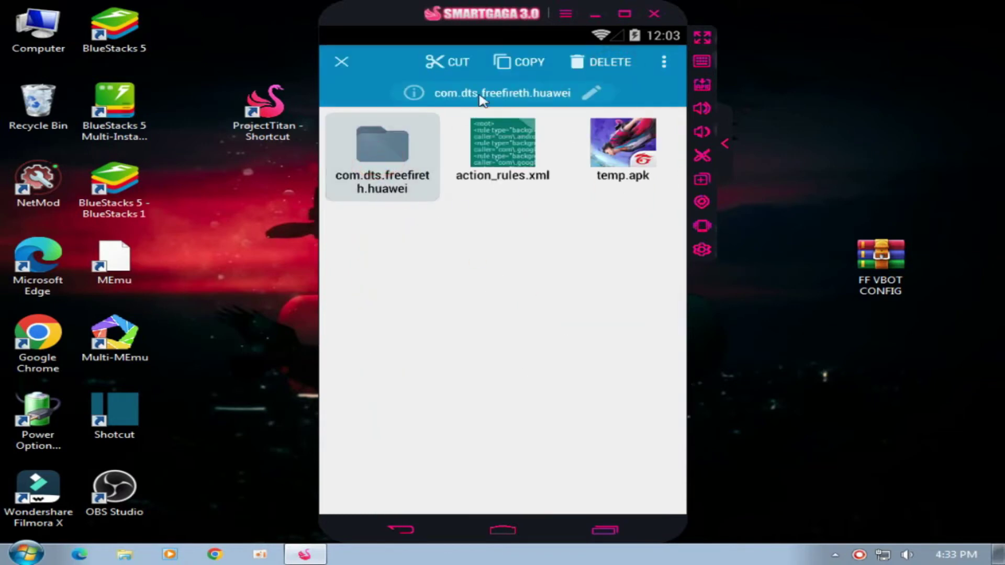
left_click(453, 64)
- Paste the cut folder into Android/data on Main Storage, open it and close FX
left_click(341, 93)
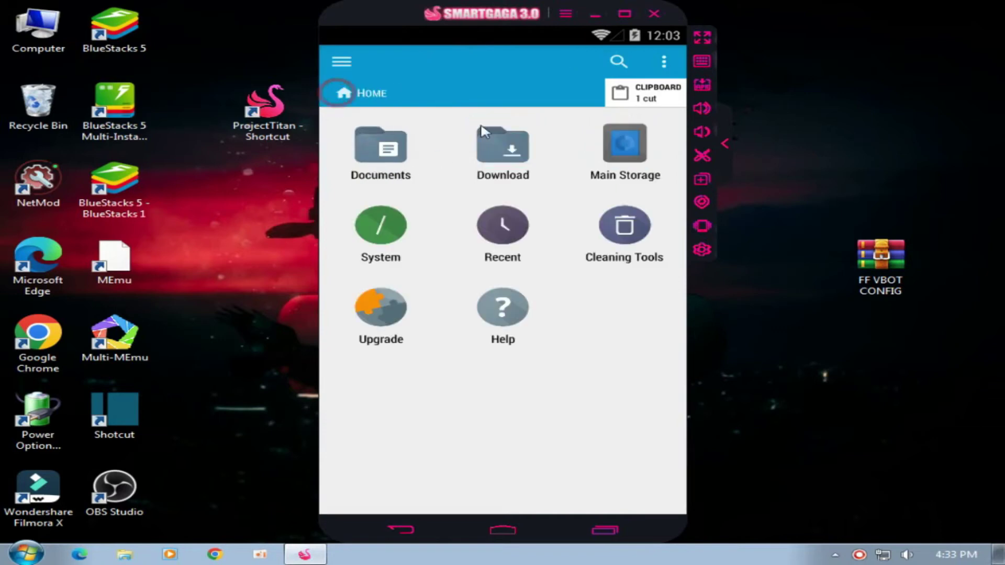
left_click(615, 158)
left_click(382, 202)
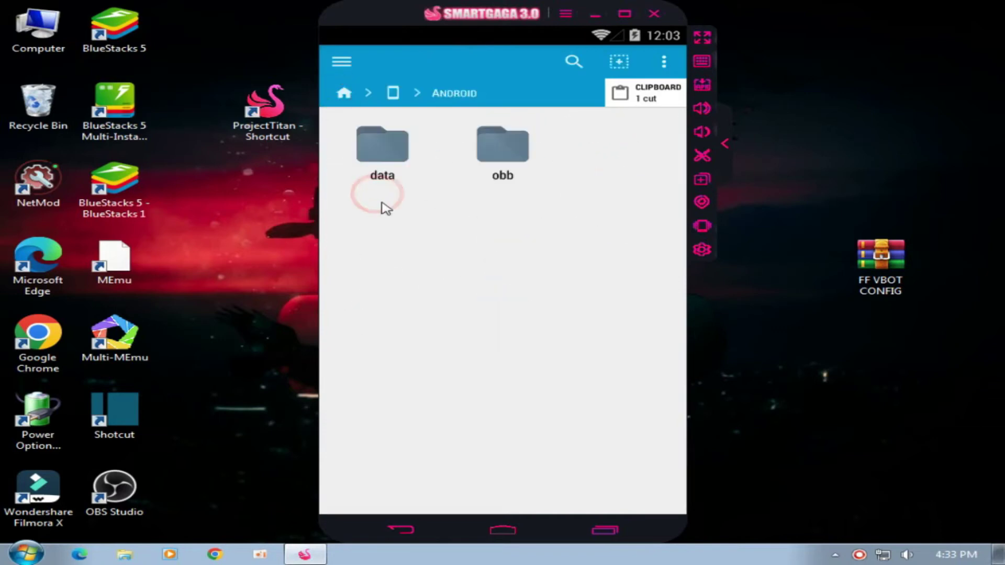
left_click(387, 166)
left_click(647, 99)
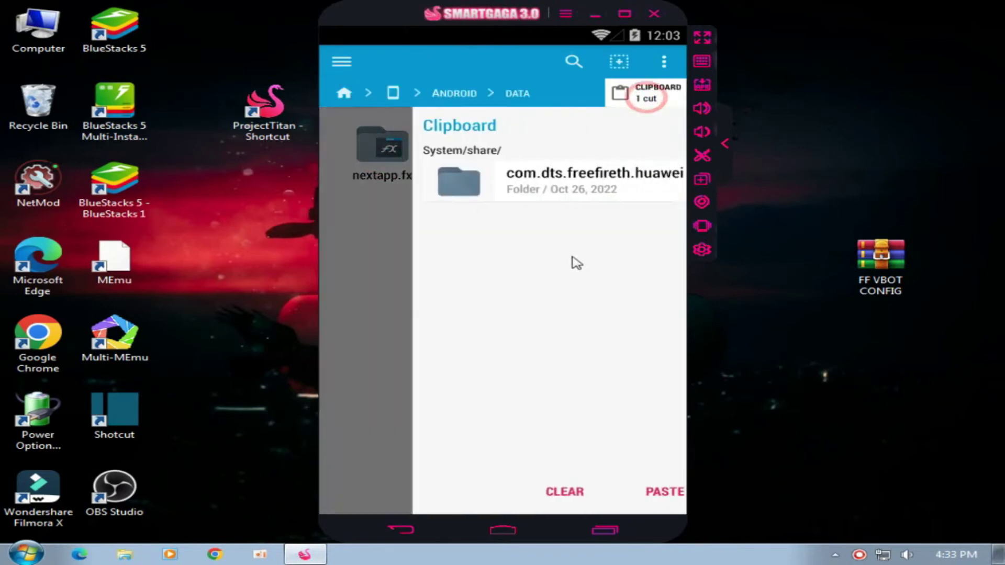
left_click(631, 490)
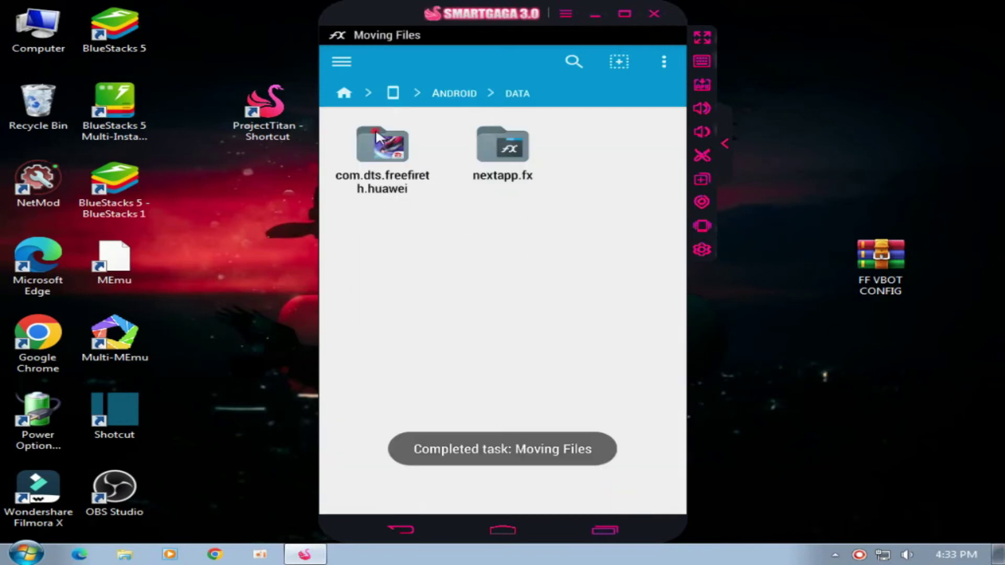
left_click(380, 140)
left_click(607, 529)
left_click(454, 351)
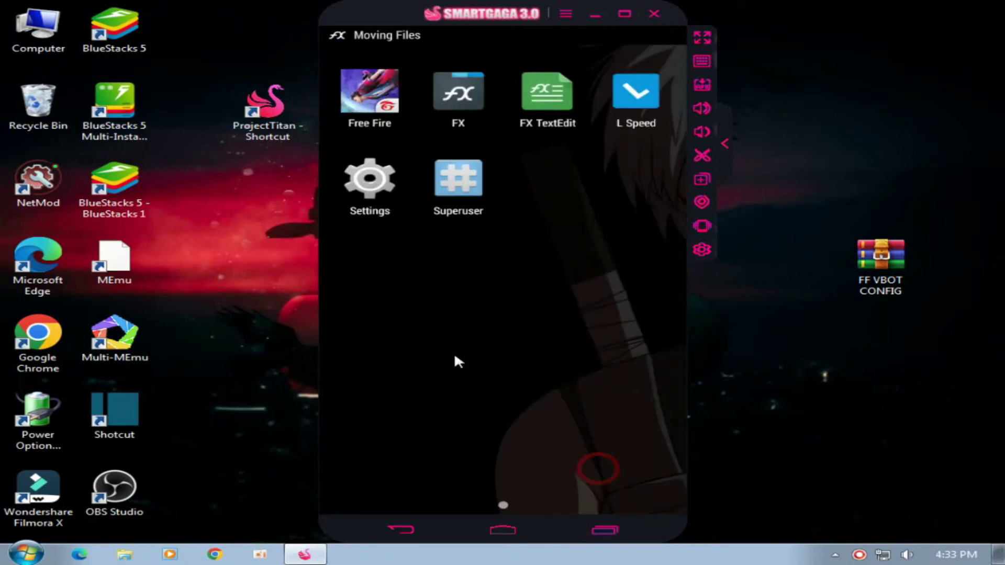
- Switch the emulator's resolution to Customize in the advanced settings and set the width to 854
left_click(702, 250)
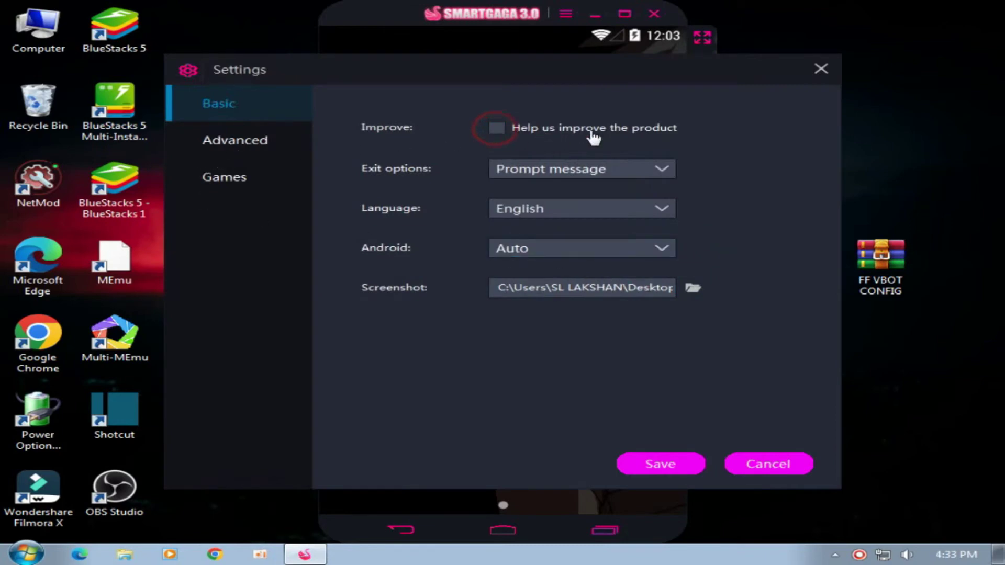
left_click(246, 152)
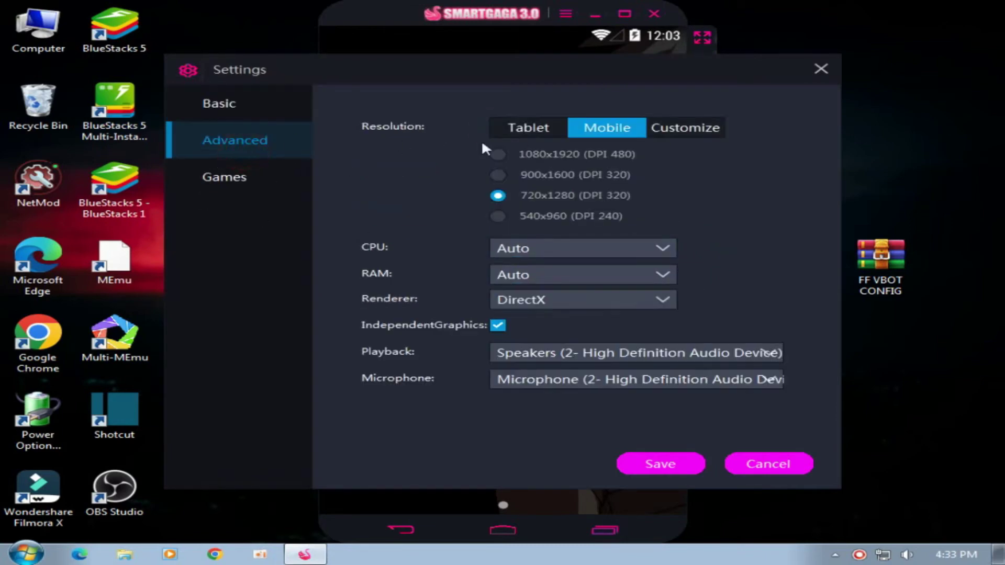
left_click(686, 131)
double_click(567, 156)
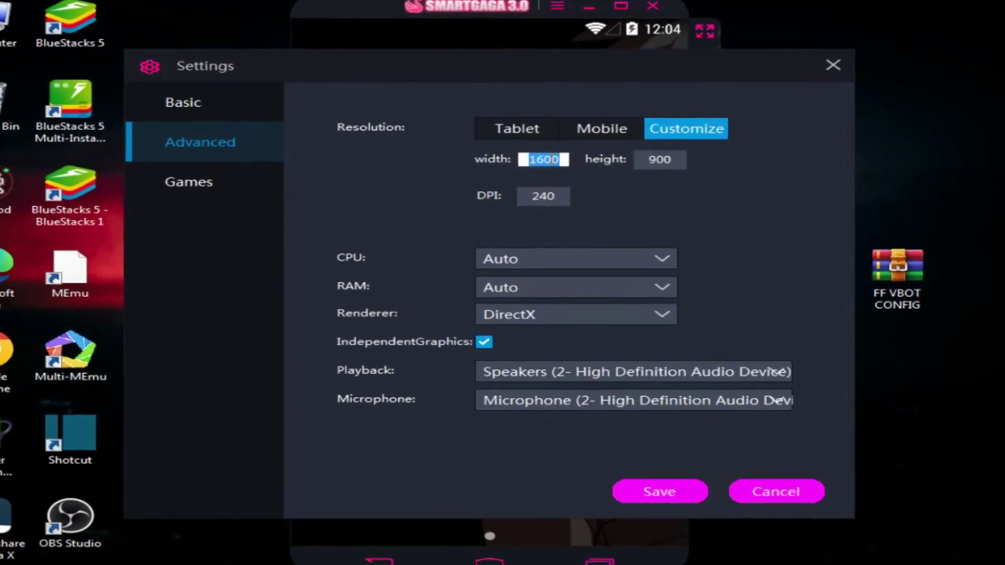
key("BackSpace")
type("854")
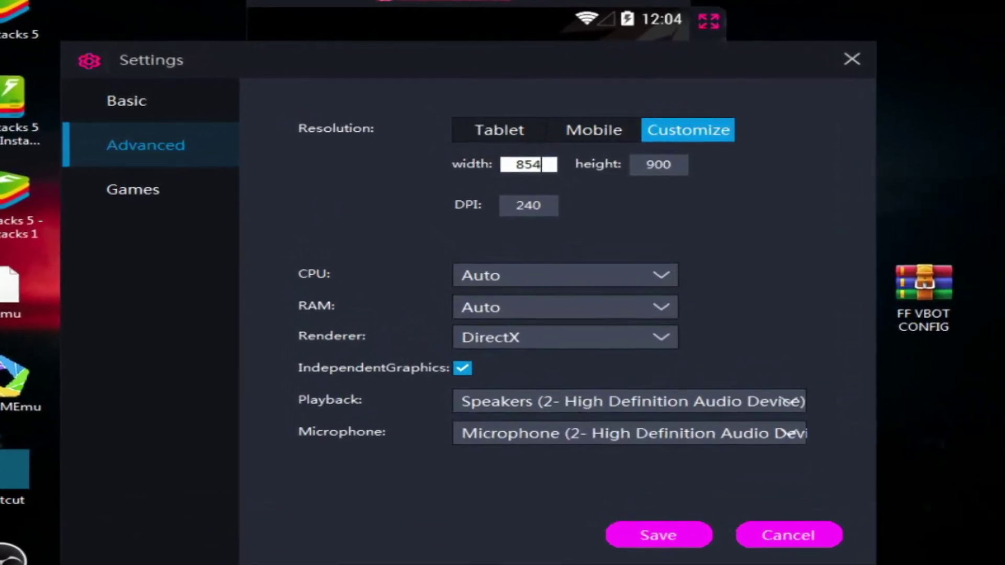
- Set the custom resolution's height to 480
left_click(677, 165)
key("BackSpace")
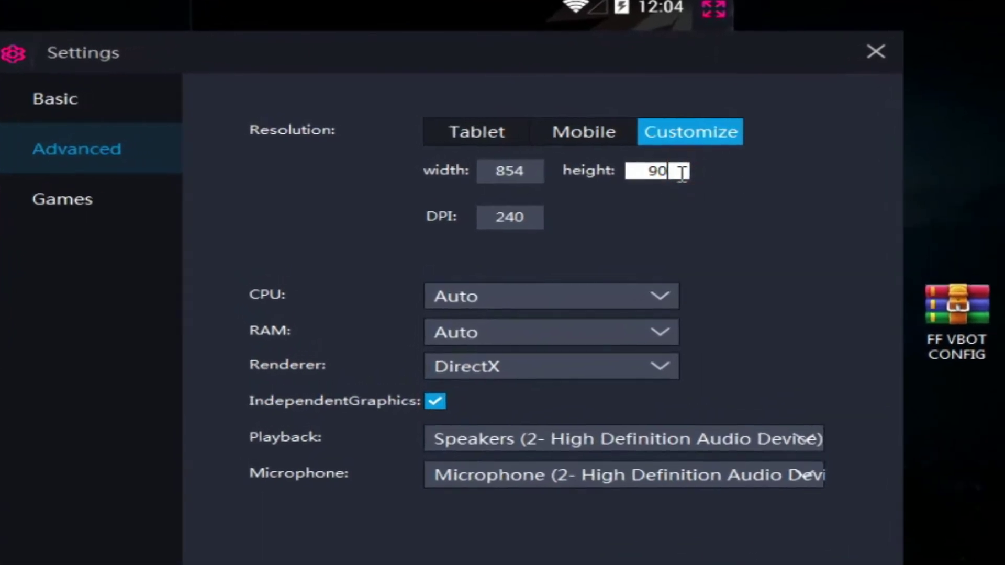
key("BackSpace")
key("BackSpace")
type("4")
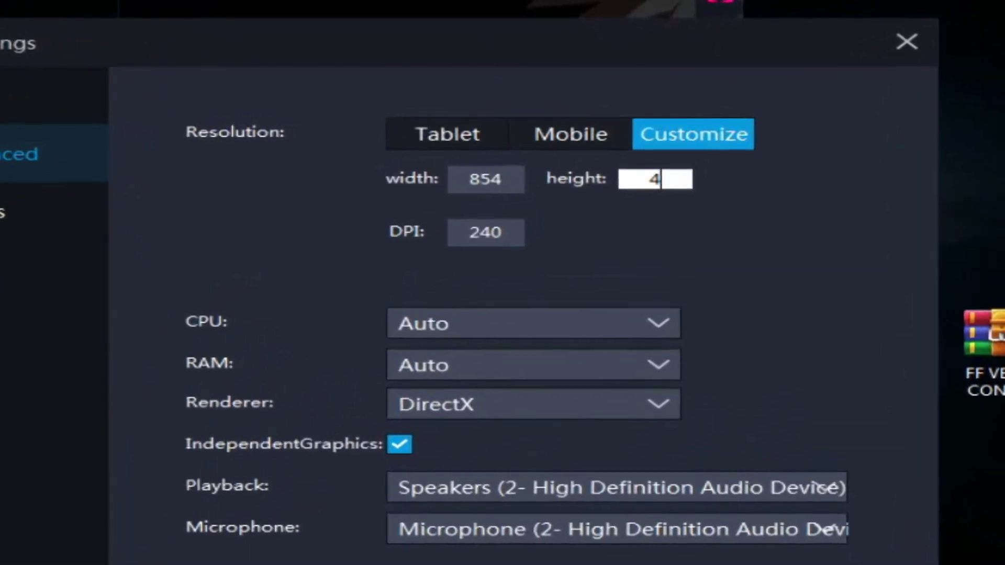
type("80")
- Set the custom resolution's DPI to 120
left_click(498, 241)
key("BackSpace")
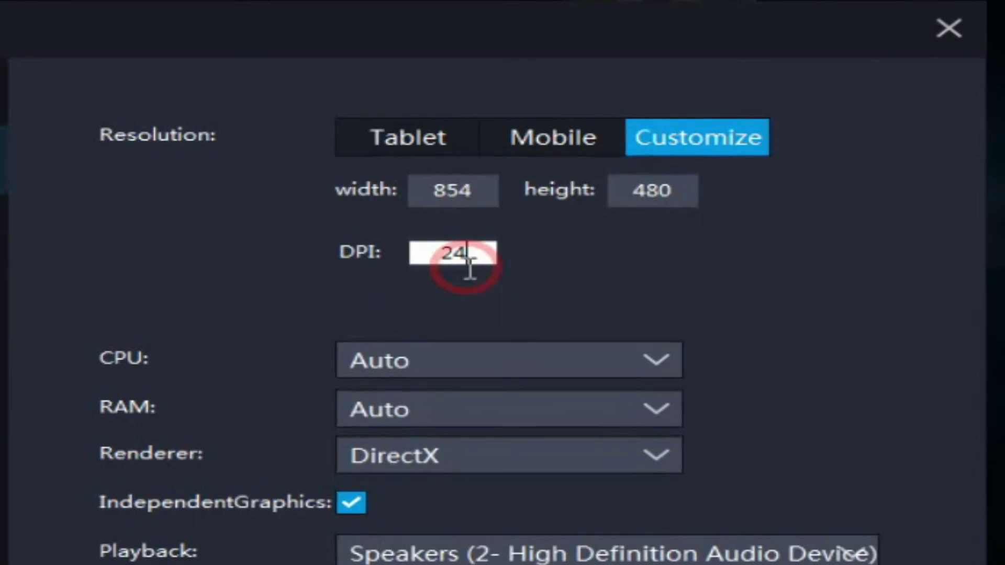
key("BackSpace")
key("BackSpace")
type("120")
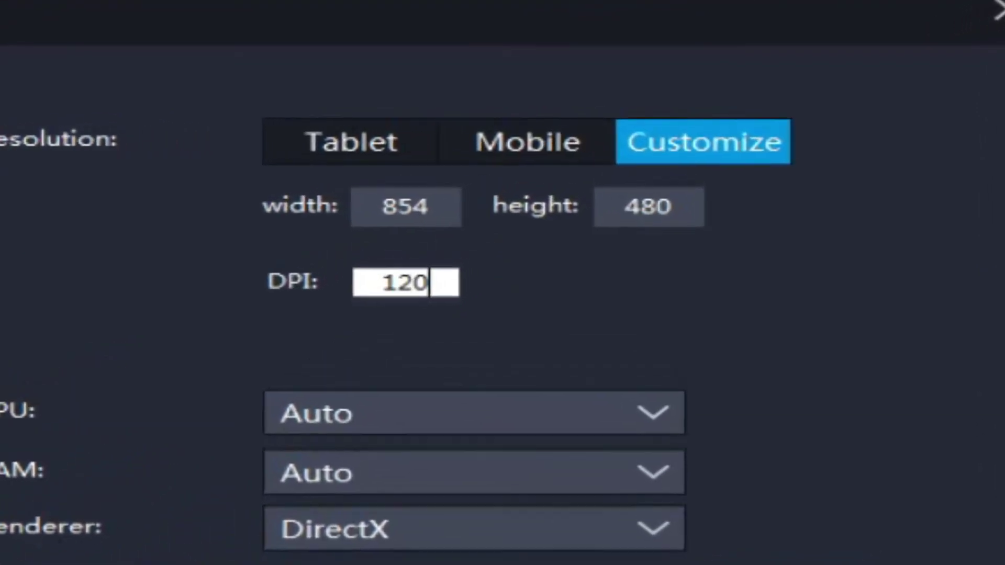
left_click(599, 293)
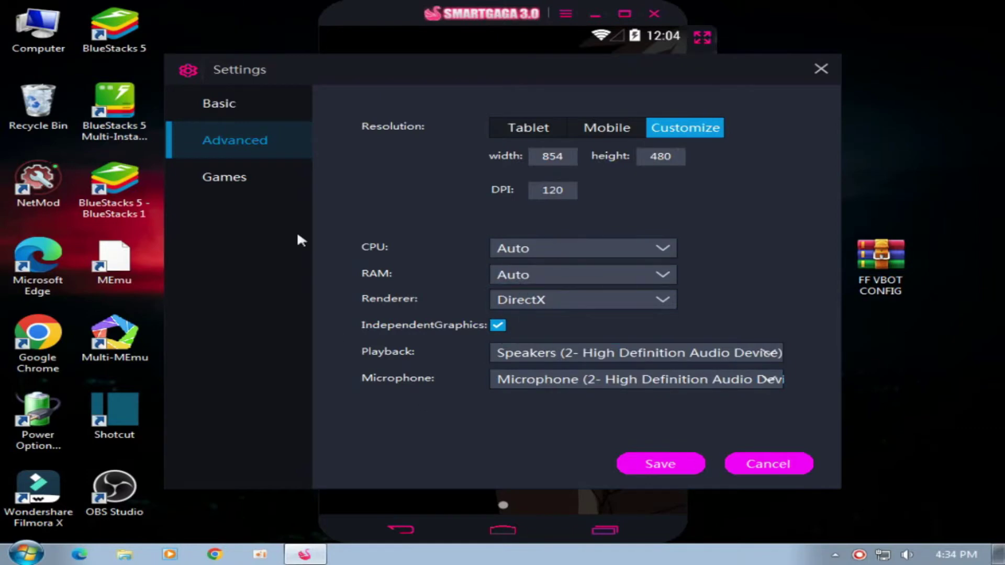
- Review the Games settings, save the emulator settings and restart SmartGaGa
left_click(241, 179)
left_click(253, 152)
left_click(231, 166)
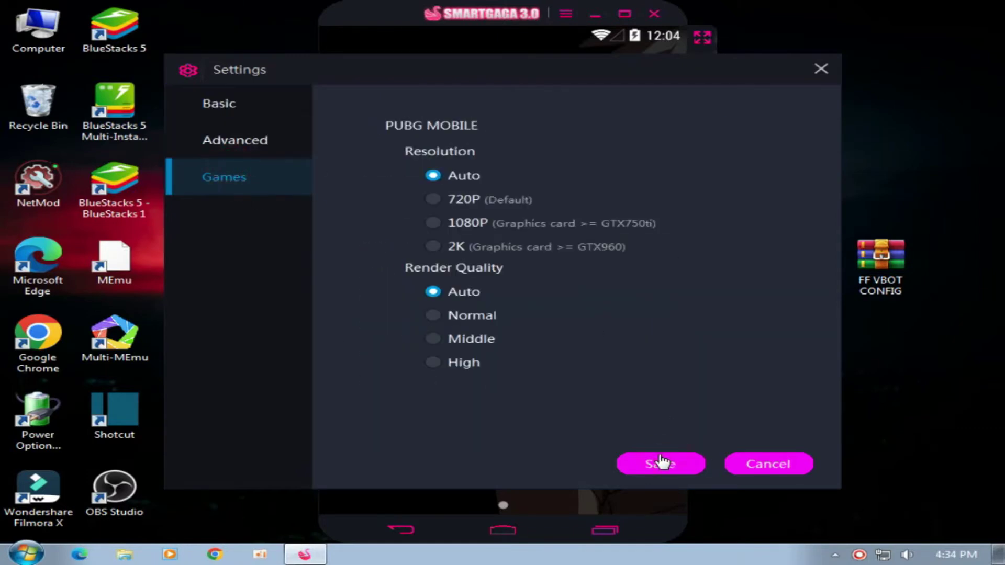
left_click(634, 459)
left_click(570, 328)
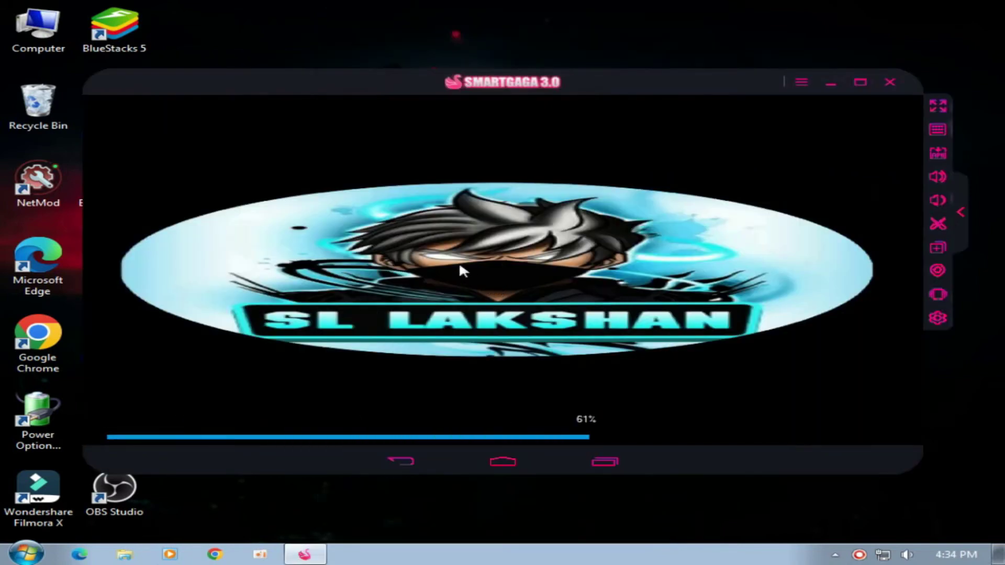
- Launch Free Fire in the emulator and check the game's graphics and High FPS display settings
left_click_drag(508, 422, 609, 306)
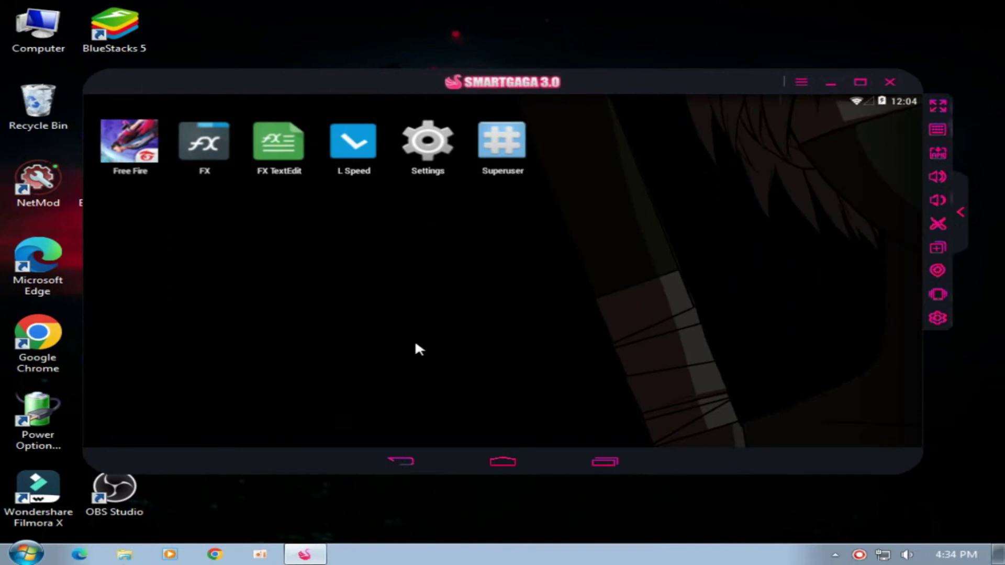
left_click(138, 151)
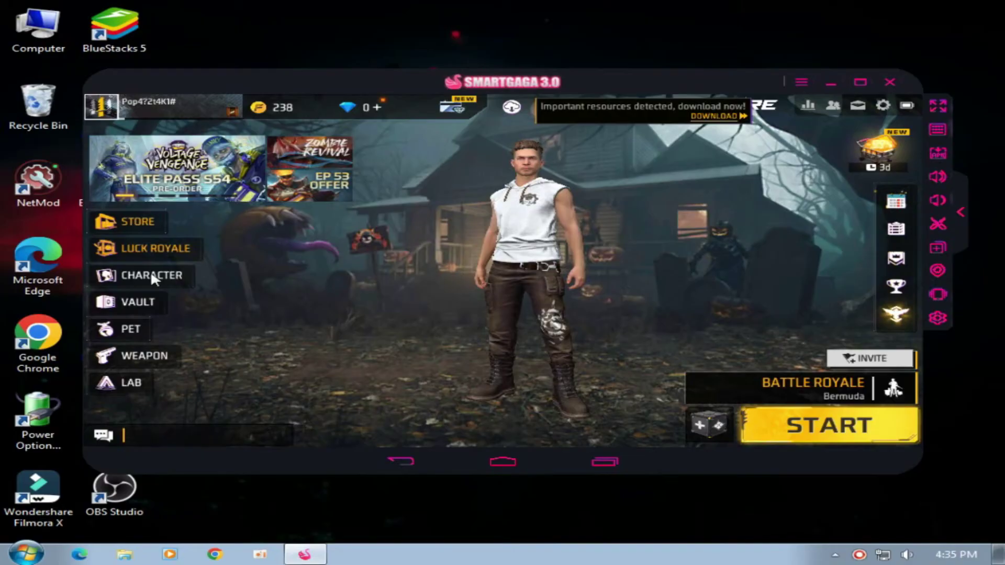
left_click(881, 106)
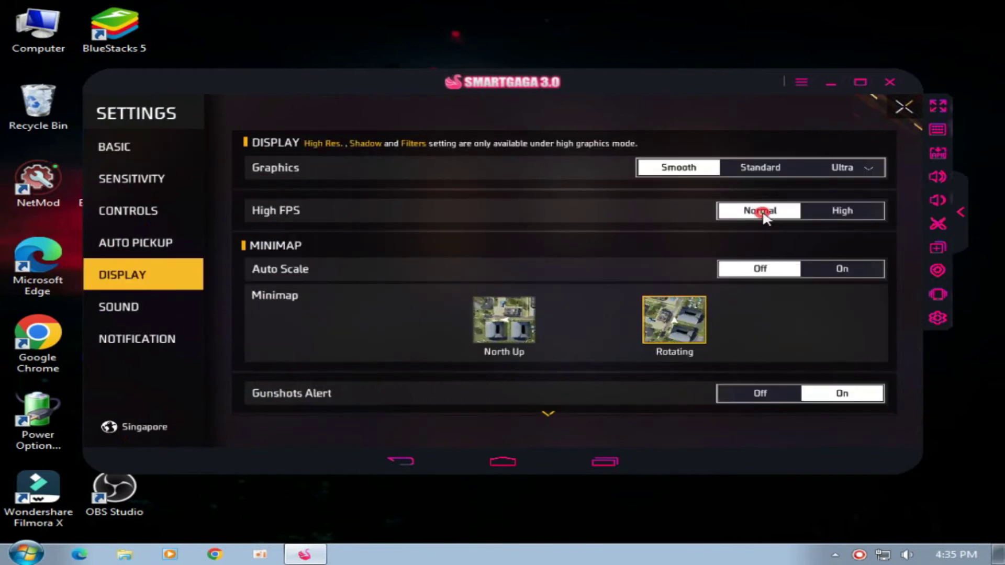
left_click(902, 108)
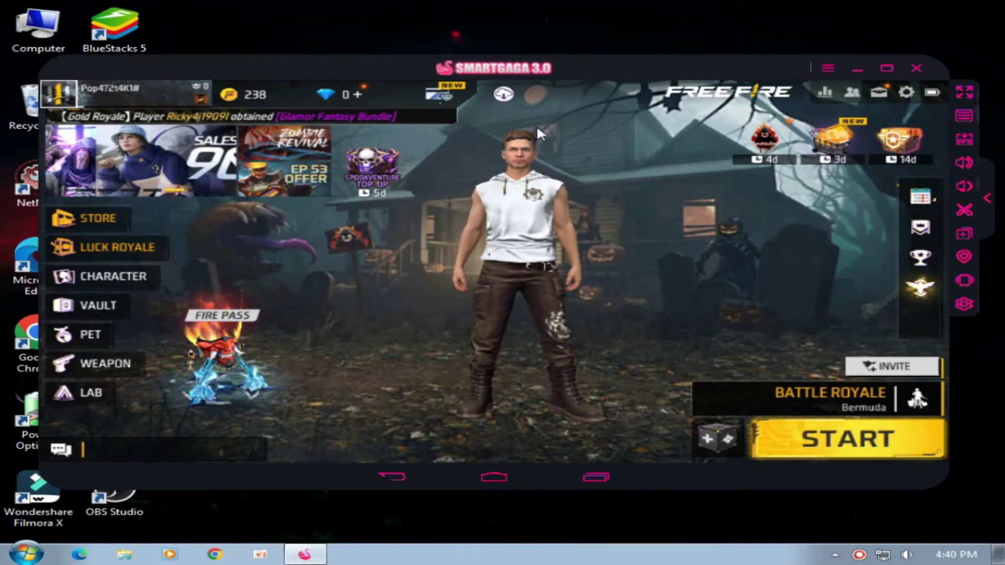
- Examine the Download Center's resource categories, including Modes, Special Maps, Outfit & Collection and Characters & Pets
left_click(503, 94)
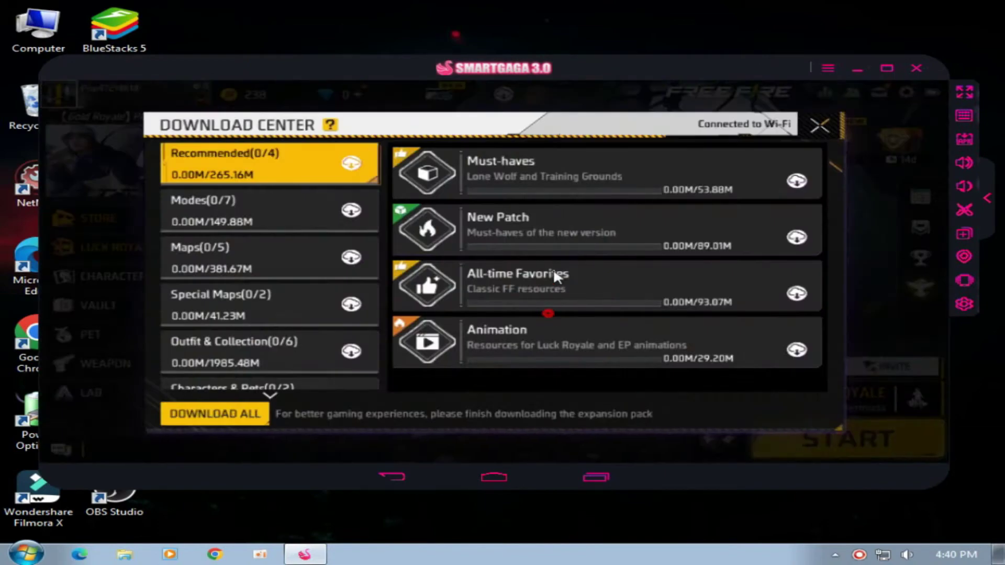
left_click(243, 212)
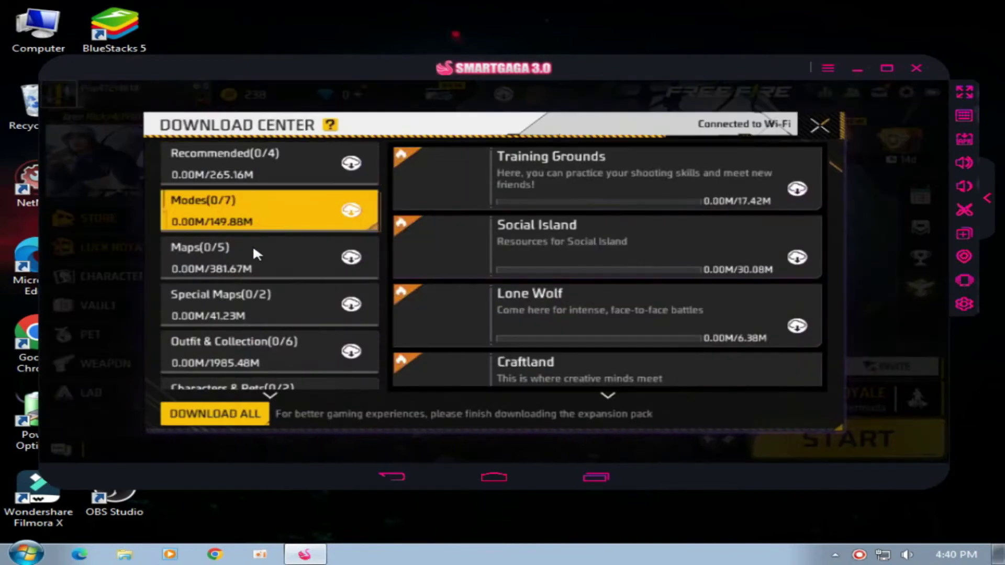
left_click(260, 257)
left_click(264, 288)
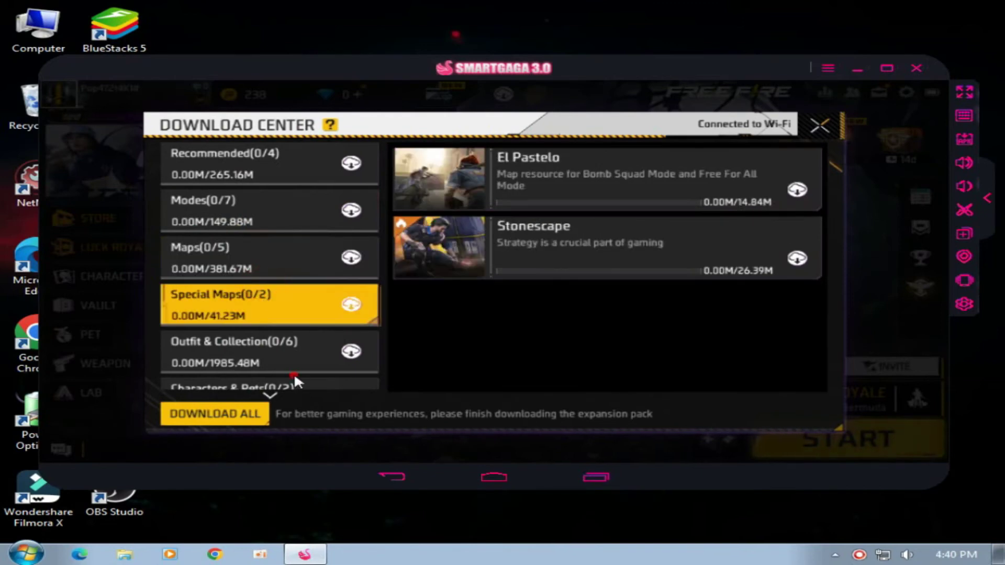
left_click_drag(287, 371, 259, 319)
left_click(228, 311)
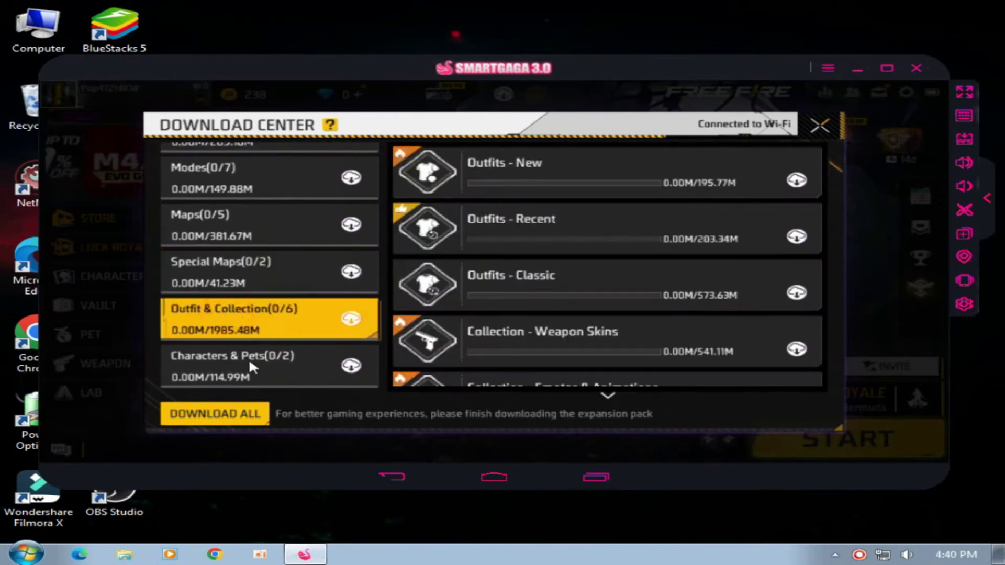
left_click(249, 358)
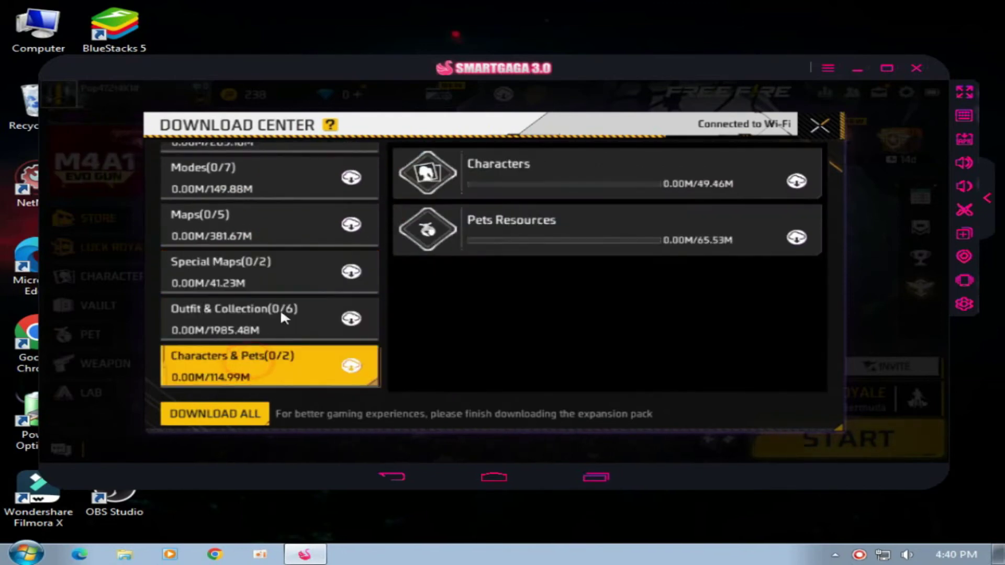
left_click(818, 127)
- Browse the game's character list, viewing the abilities of Iris and several other locked characters
left_click(109, 278)
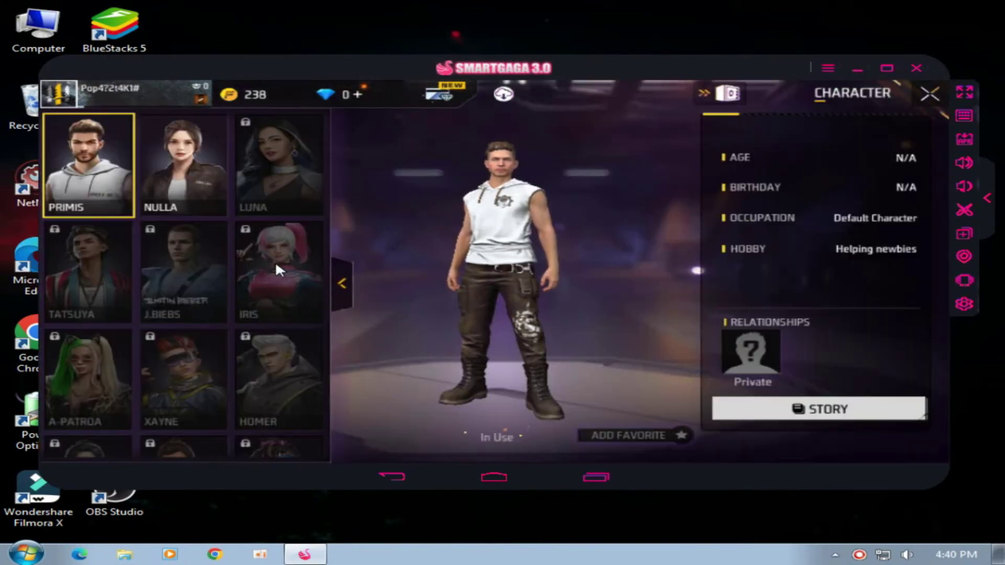
left_click(277, 269)
left_click(96, 273)
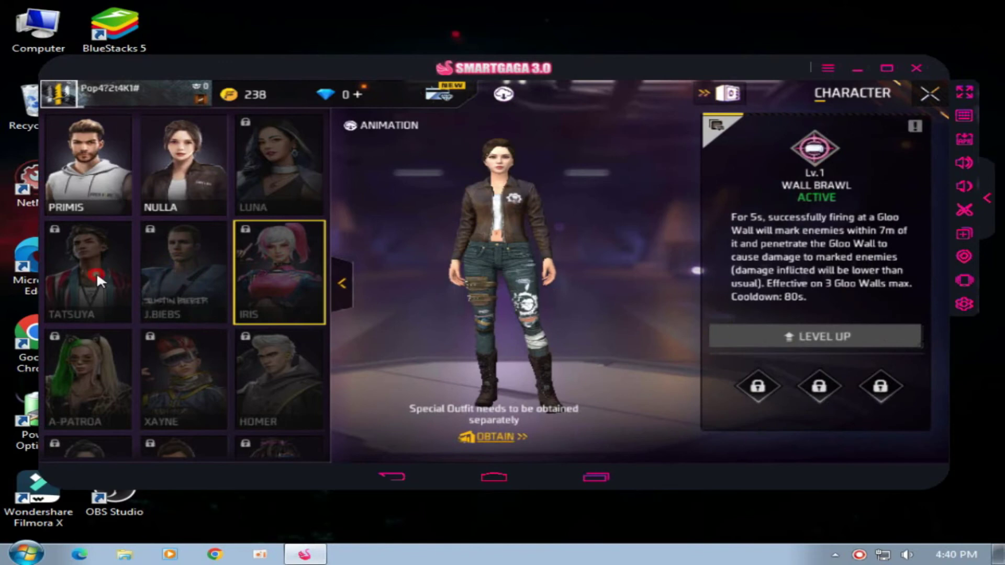
left_click(278, 152)
left_click(240, 318)
left_click(144, 384)
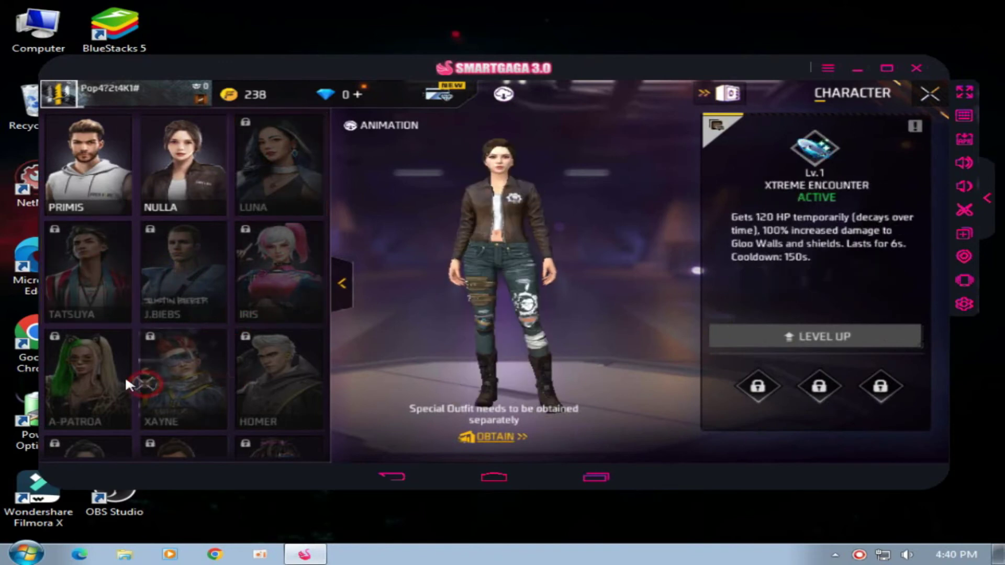
left_click(124, 376)
left_click_drag(247, 353, 257, 172)
left_click(168, 293)
left_click(77, 297)
left_click(143, 346)
left_click(256, 316)
left_click(267, 348)
left_click_drag(199, 386, 400, 212)
left_click(929, 96)
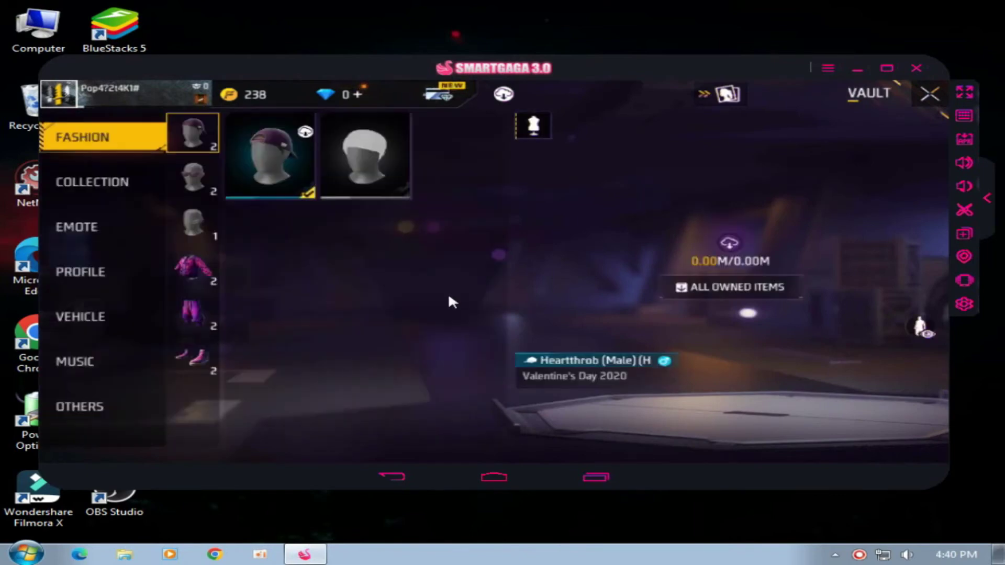
- View the tops in the Vault's Fashion section and request the download of the owned items' resources
left_click(192, 266)
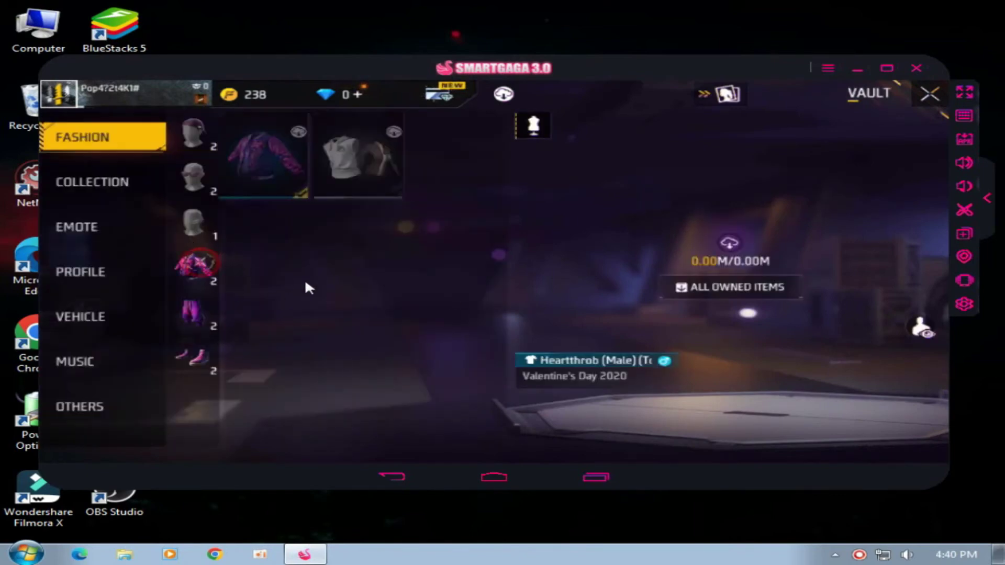
left_click(301, 165)
left_click(729, 243)
left_click(729, 242)
left_click(729, 243)
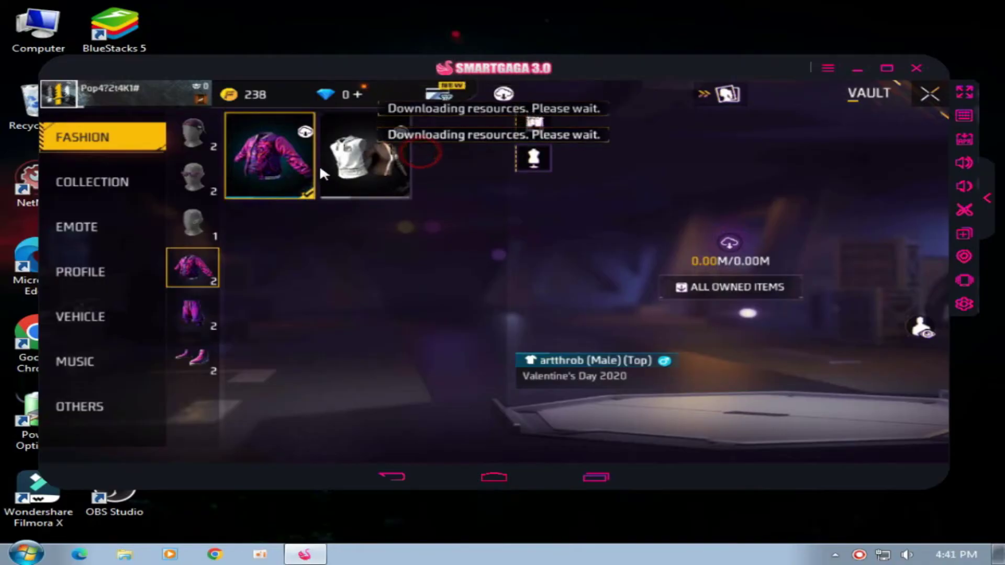
left_click(70, 113)
left_click(275, 168)
left_click(928, 93)
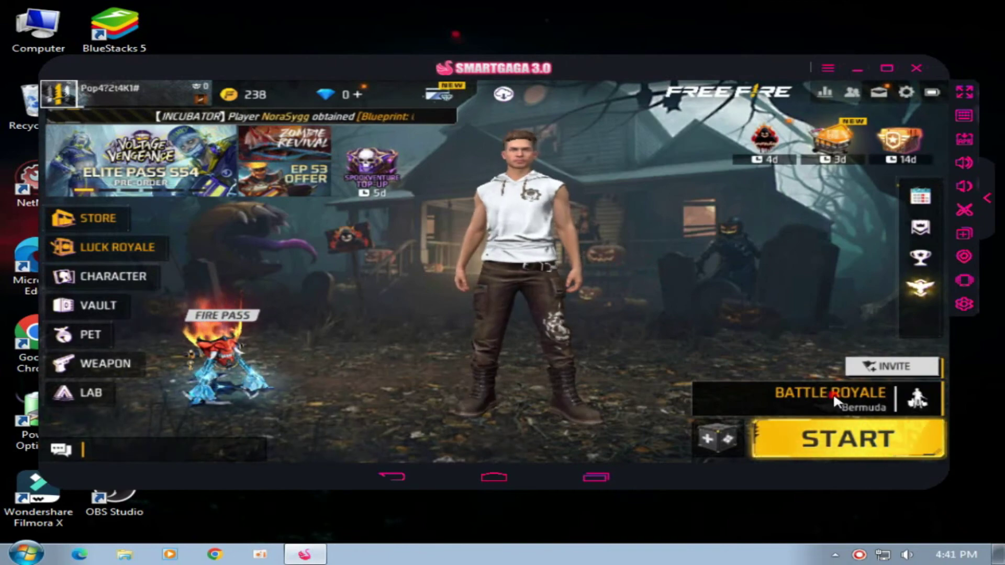
- Change the game mode from Battle Royale to Clash Squad and start a match
left_click(822, 408)
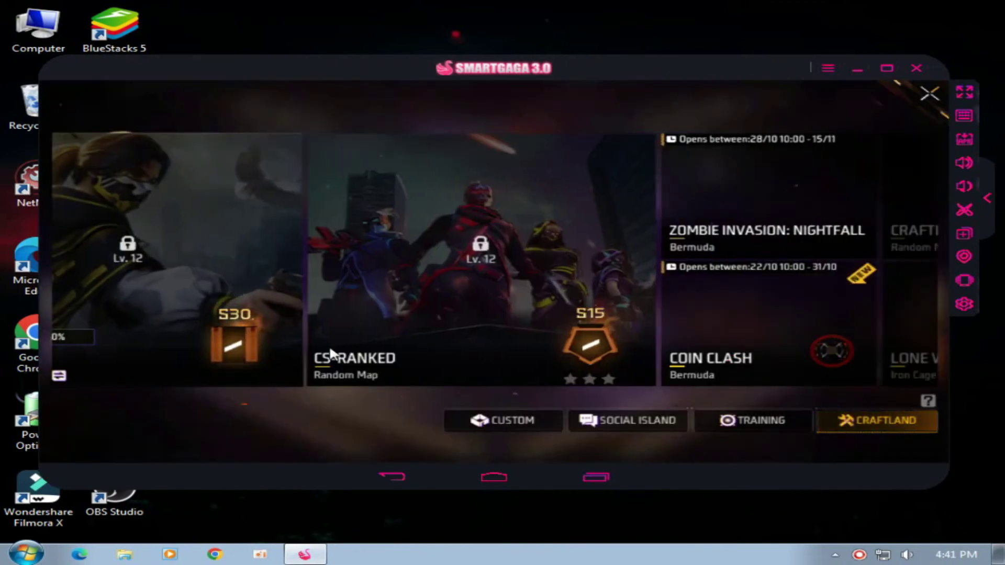
scroll(376, 353, "right", 5)
left_click(738, 350)
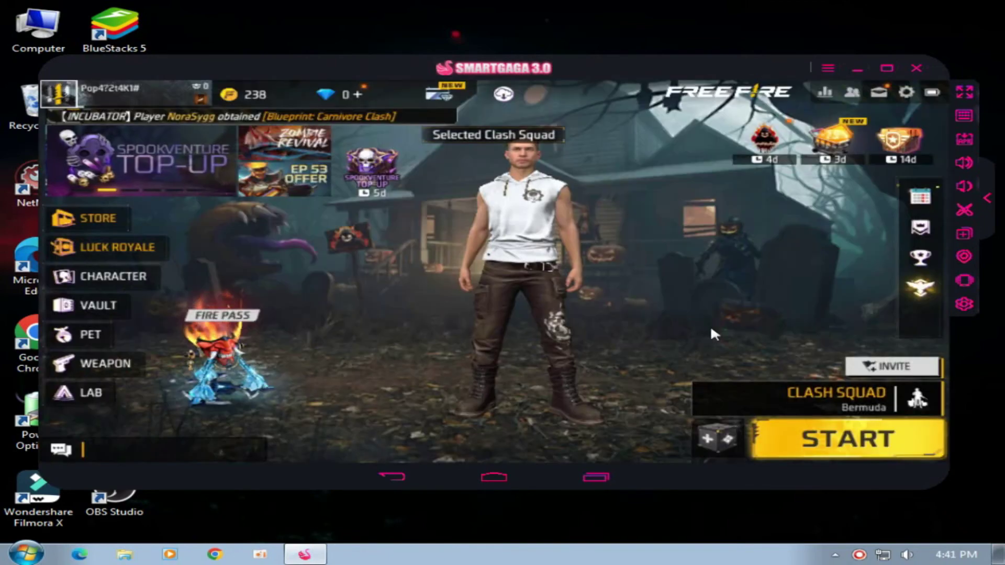
left_click(858, 440)
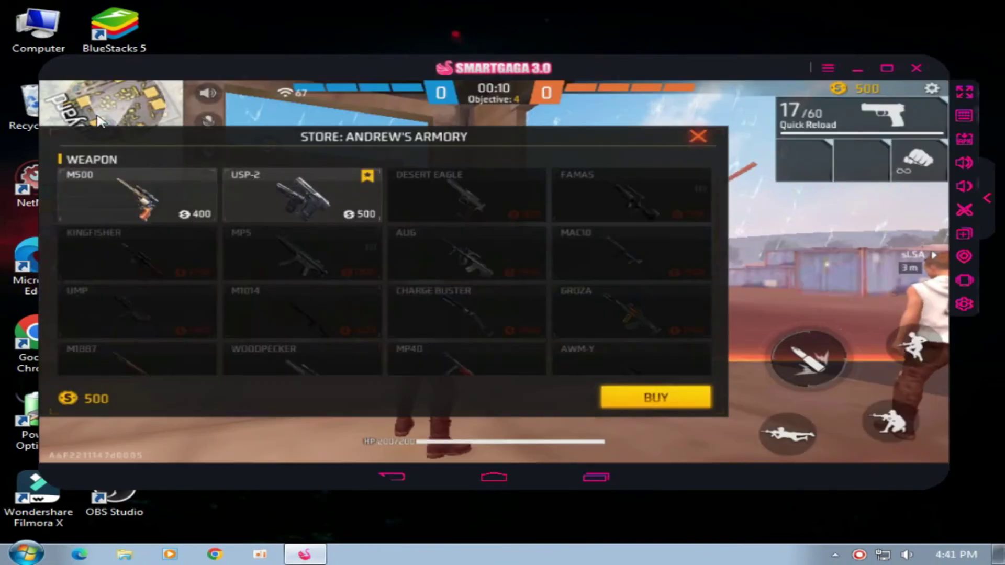
- Buy the M500 from the armory store and fight the first round, switching between the pistol and fists
left_click(654, 397)
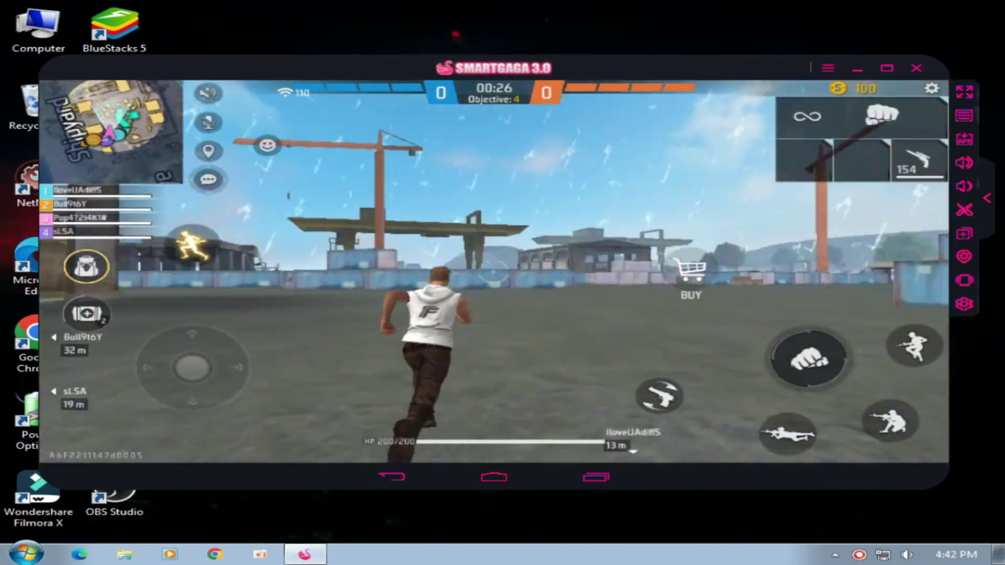
key("2")
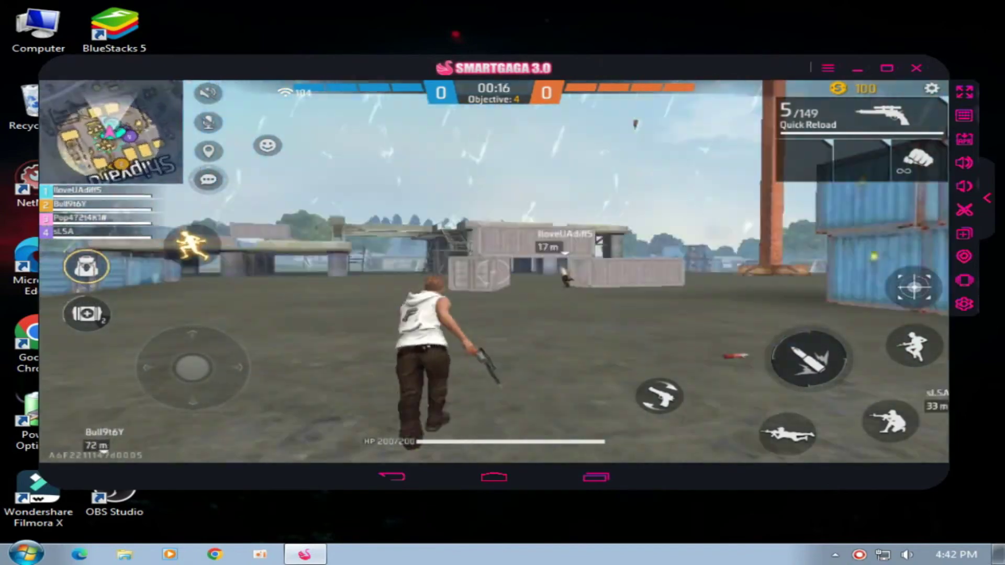
key("2")
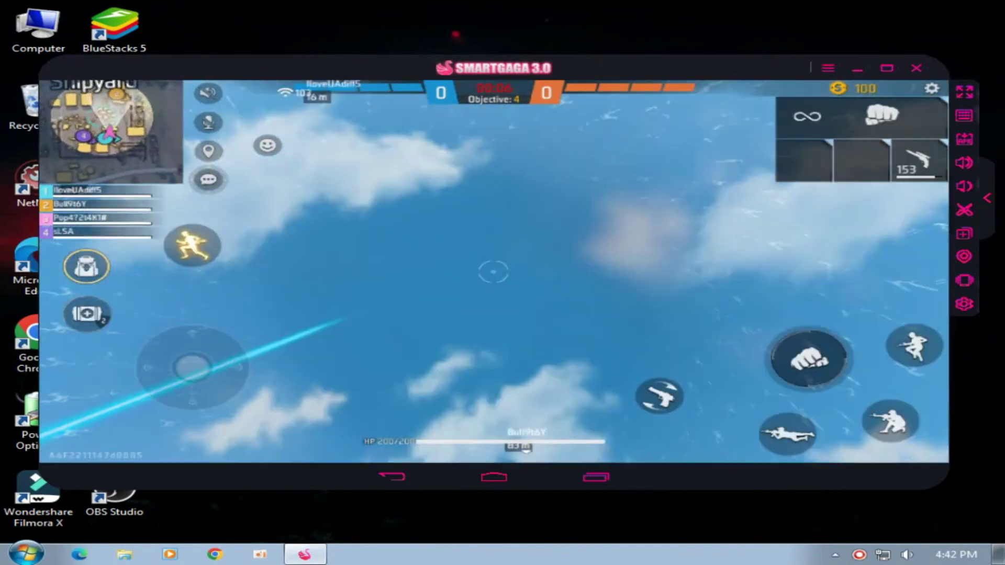
key("2")
key("2")
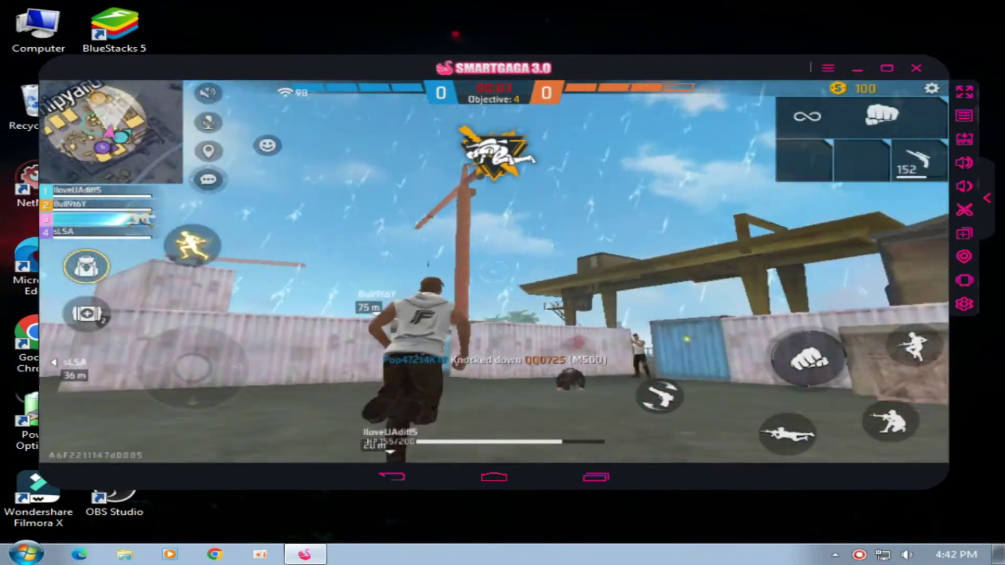
key("2")
left_click(496, 279)
left_click(496, 279)
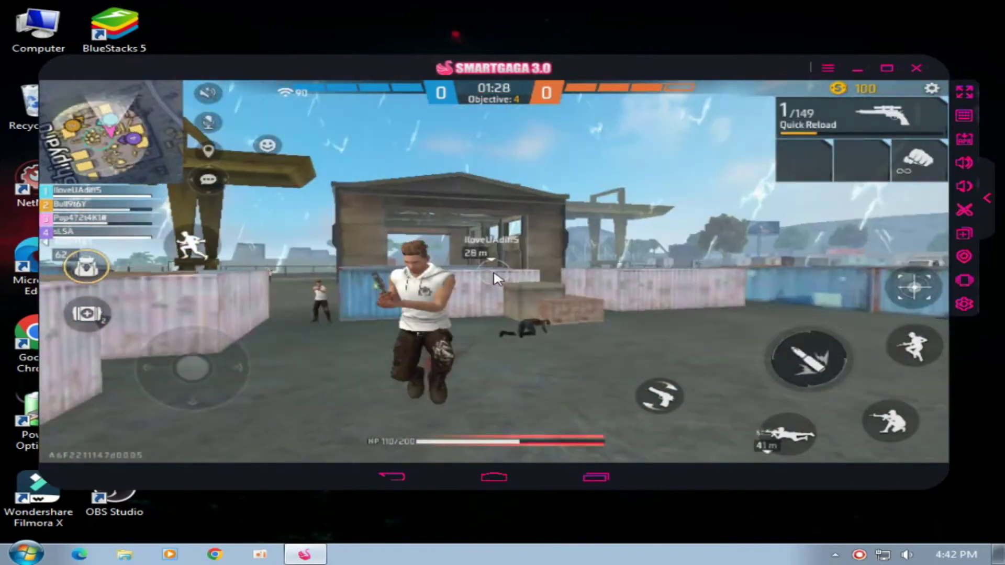
key("2")
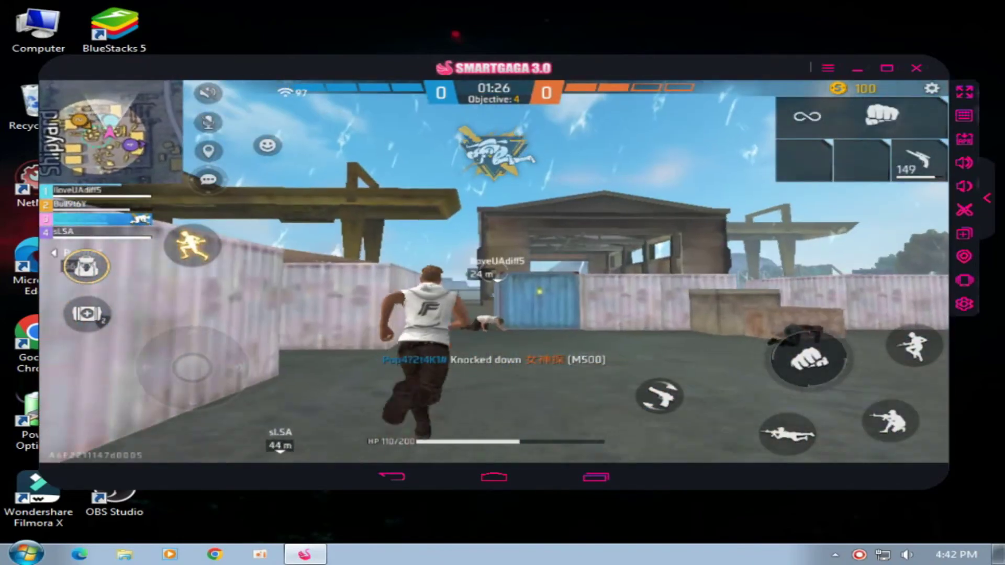
key("2")
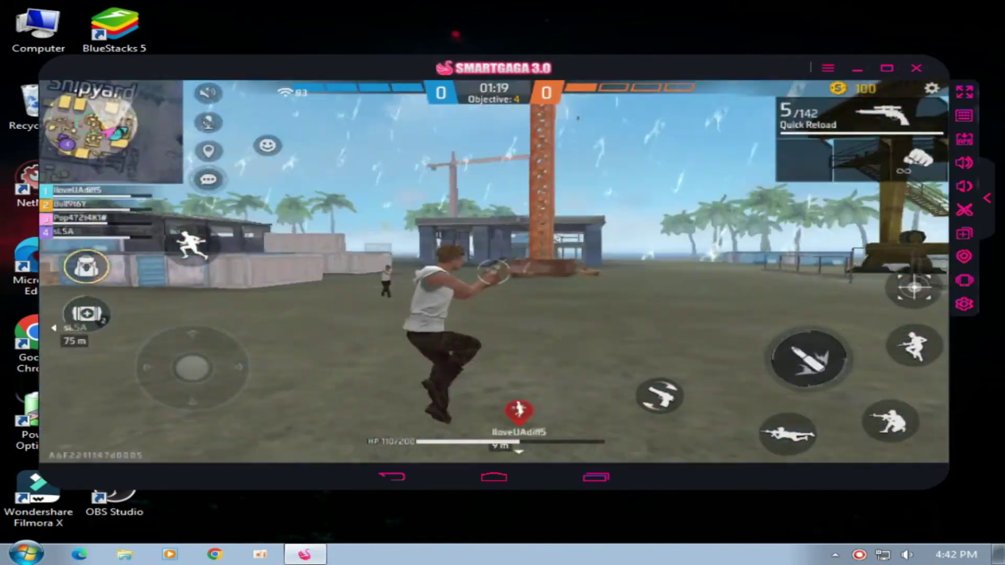
left_click(496, 279)
left_click(496, 279)
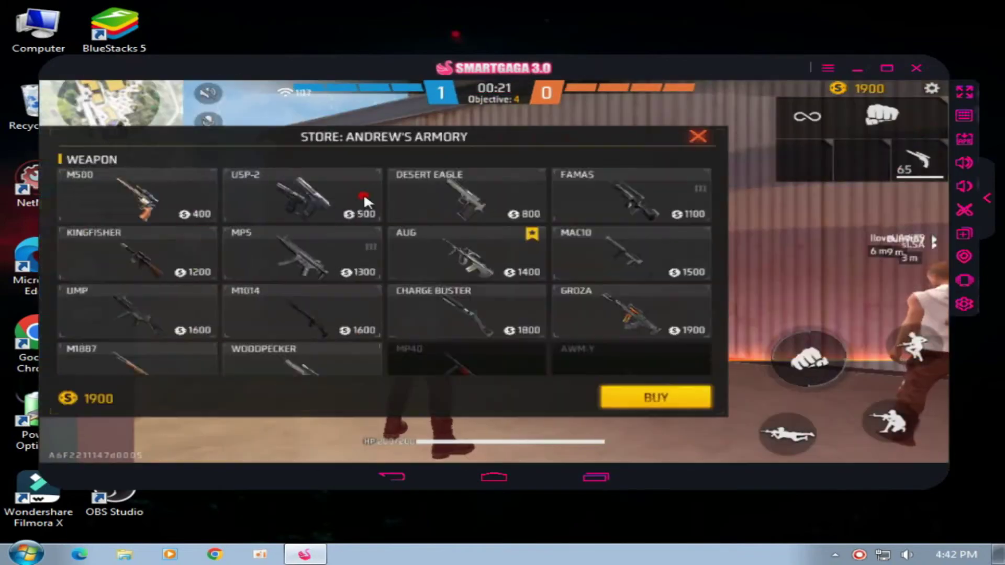
- Buy a scoped rifle for the second round and attack the enemies with it, switching to fists for running
scroll(363, 193, "down", 1)
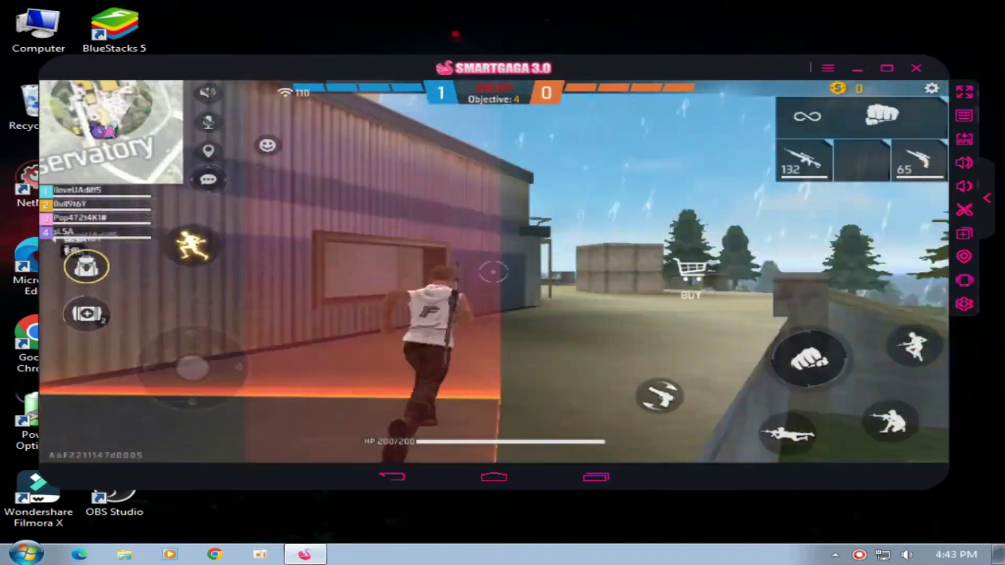
key("w")
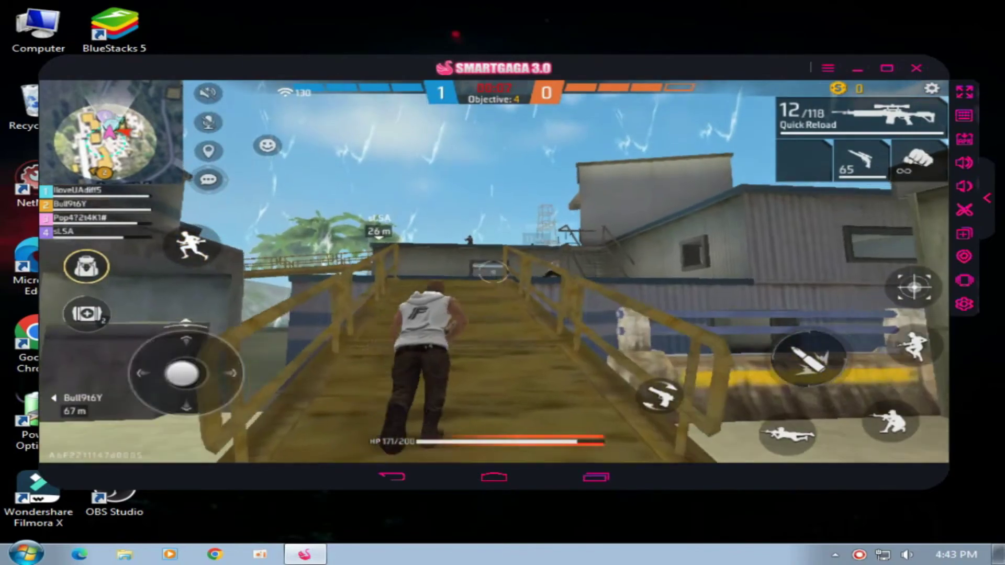
left_click(496, 279)
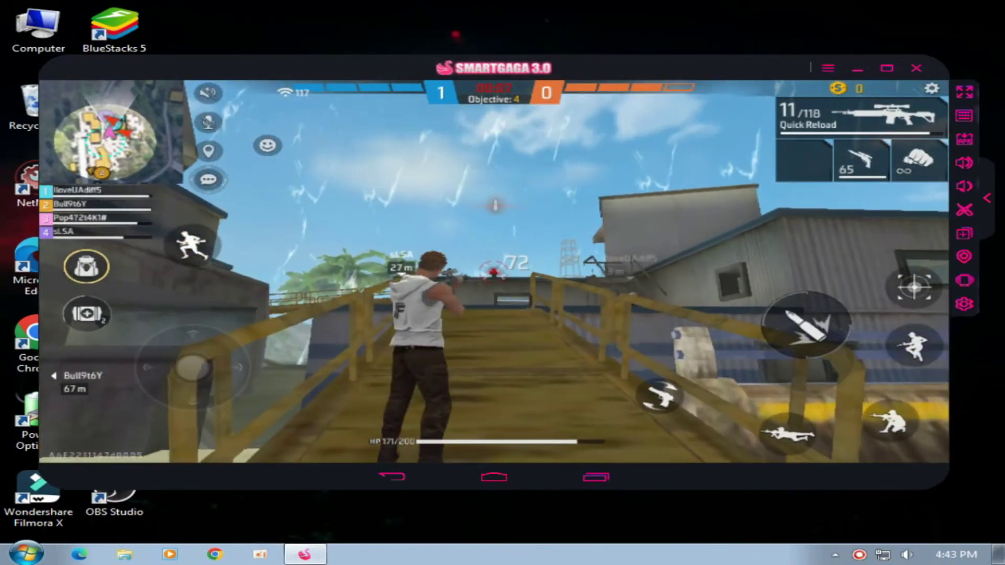
key("w")
key("3")
key("w")
key("space")
key("1")
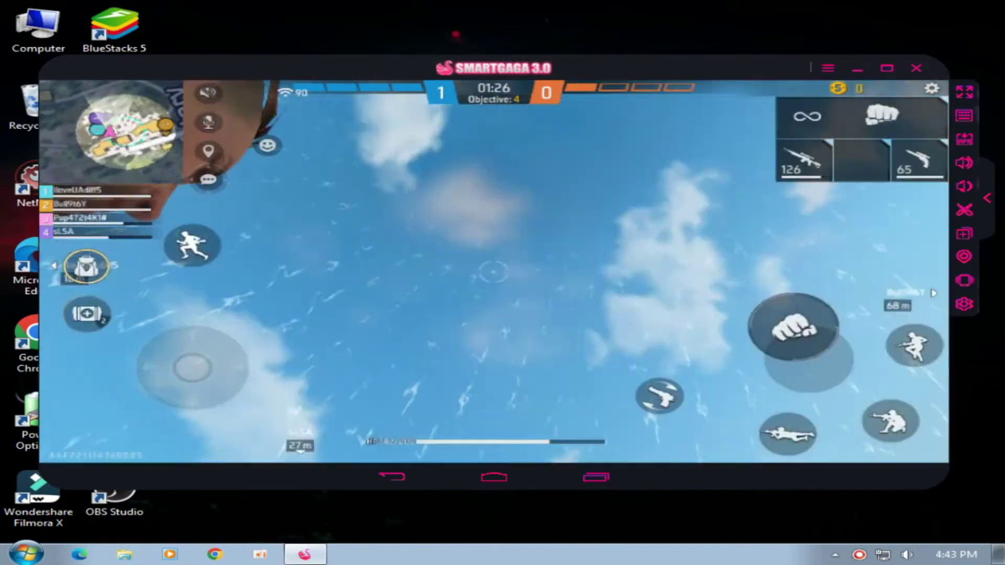
key("1")
left_click(496, 279)
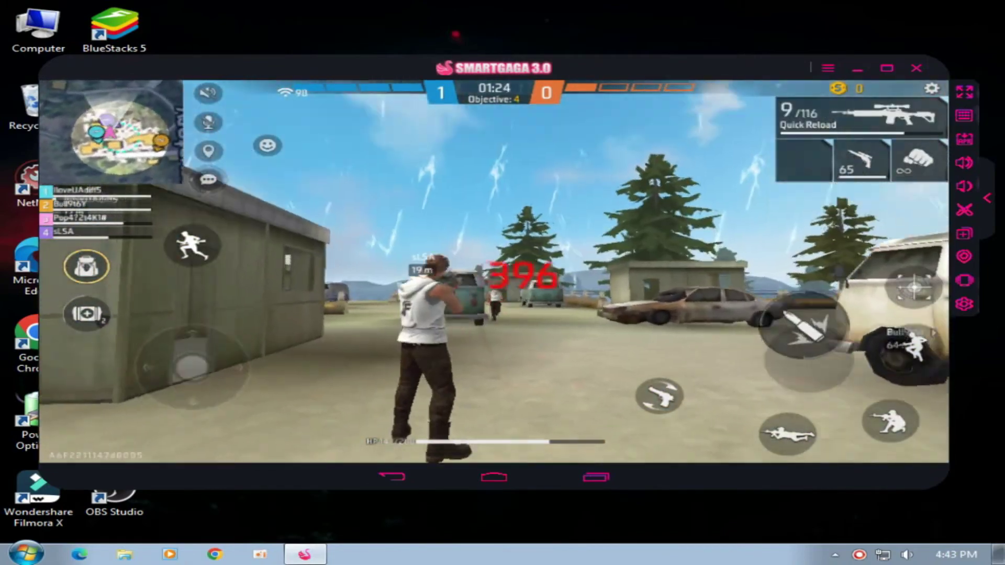